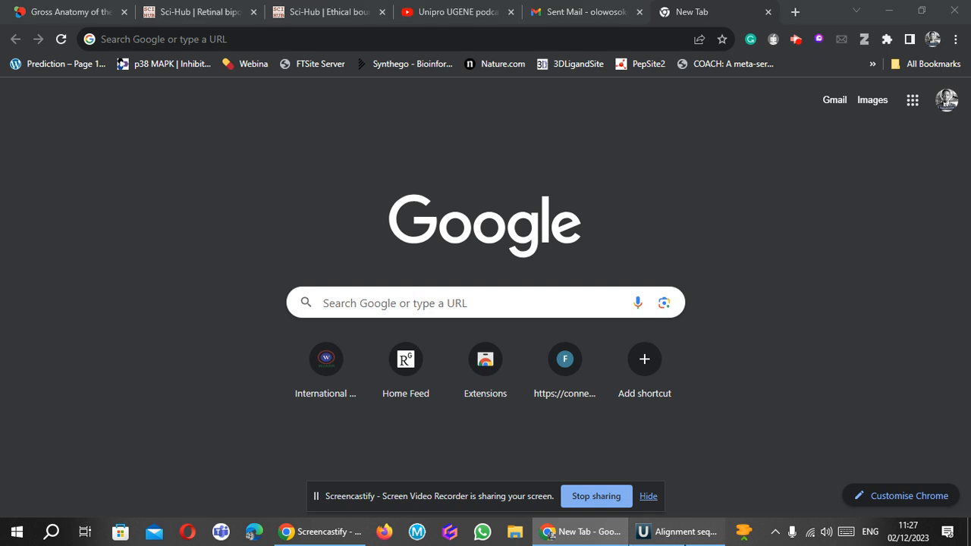
Switch to UGENE and open the ABIF trace file ending in RBCLA F_E09_15.ab1 from the PHYLO folder.
left_click(678, 532)
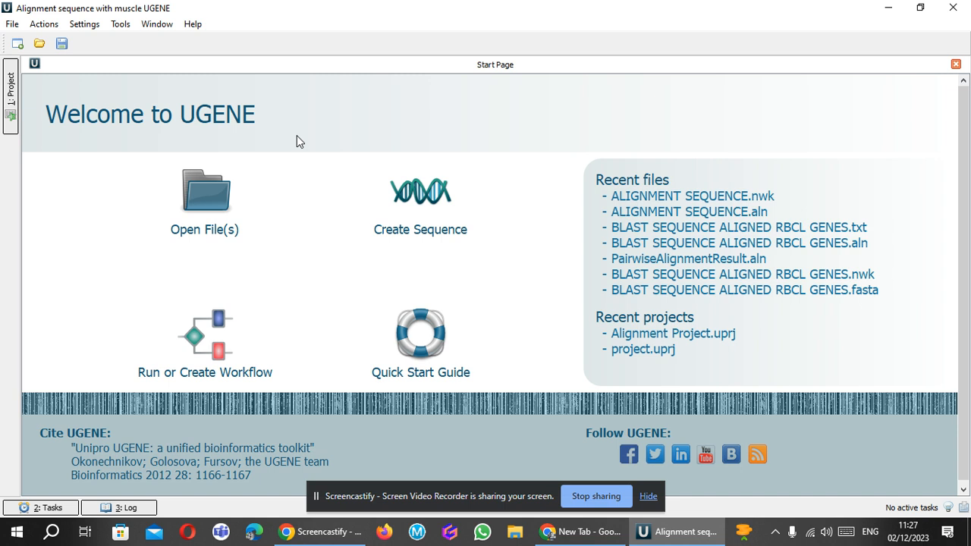
left_click(195, 201)
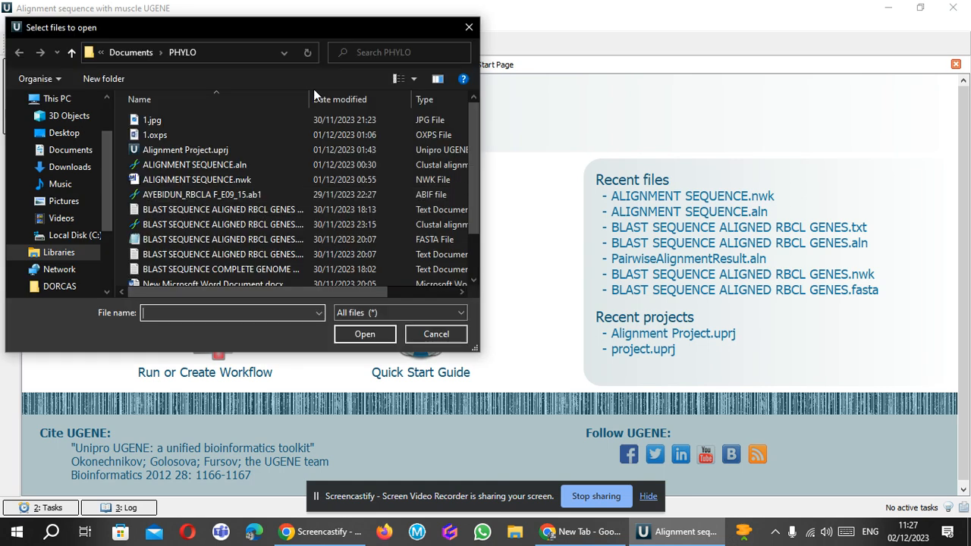
left_click(473, 266)
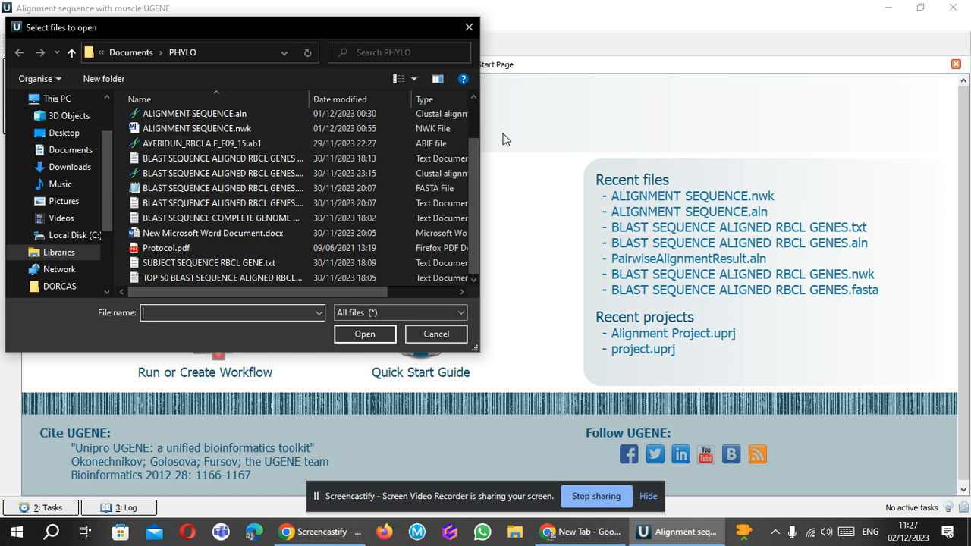
left_click(475, 116)
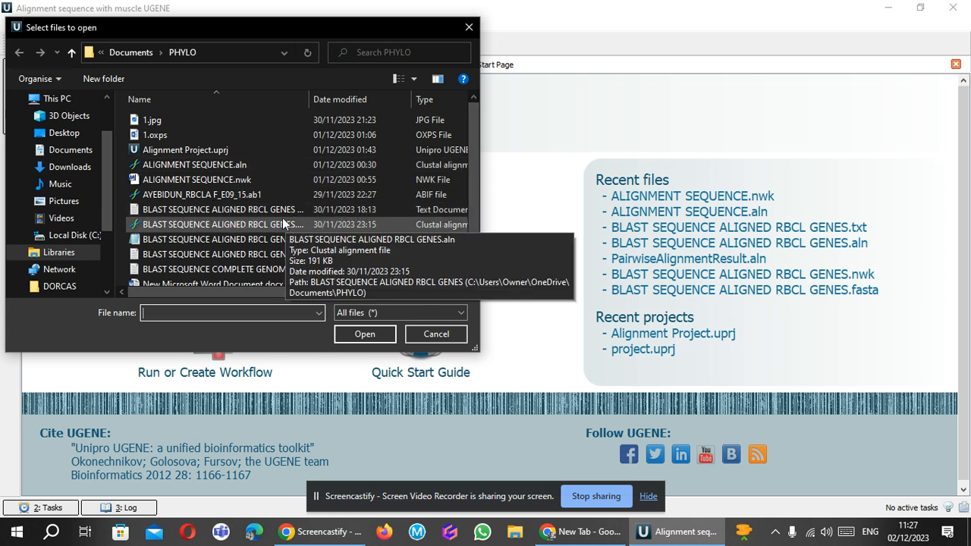
left_click(266, 196)
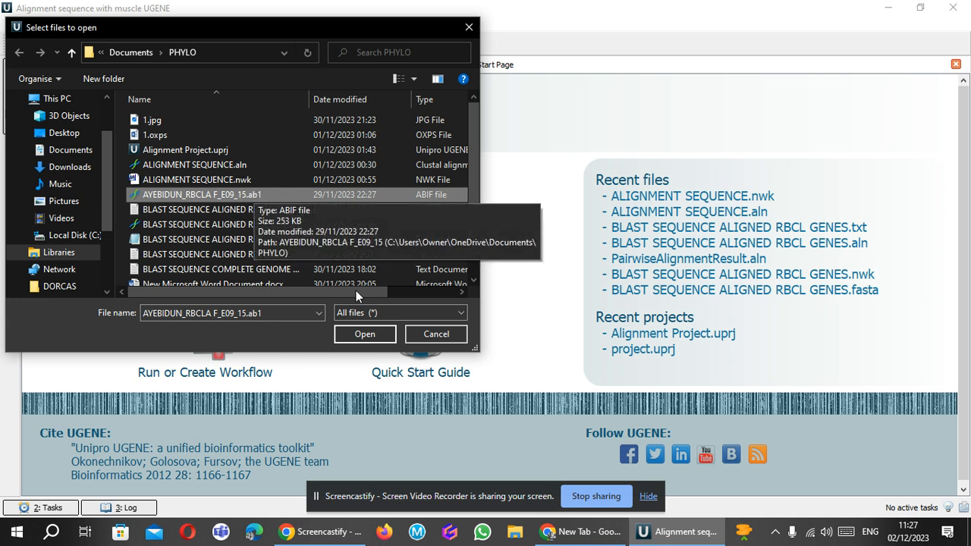
left_click(363, 334)
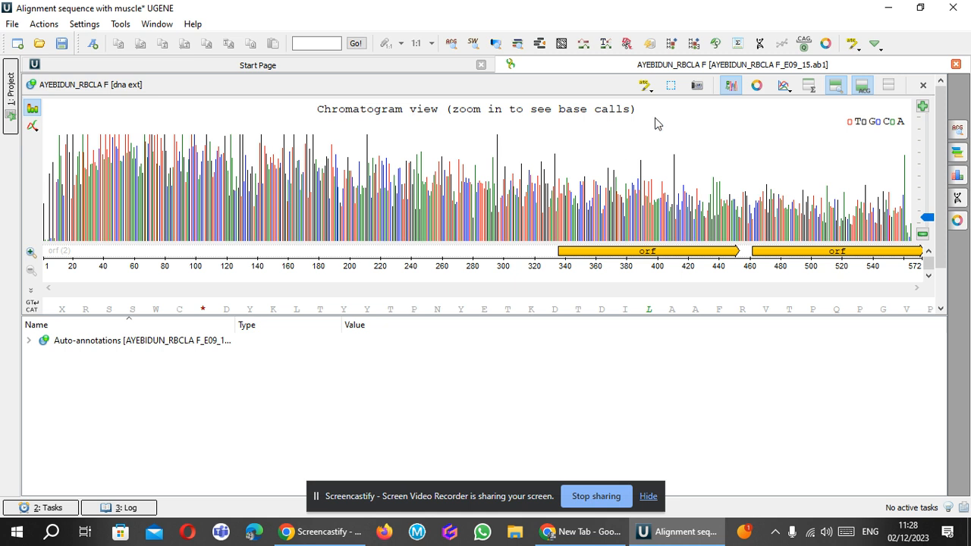
left_click(43, 25)
mouse_move(76, 67)
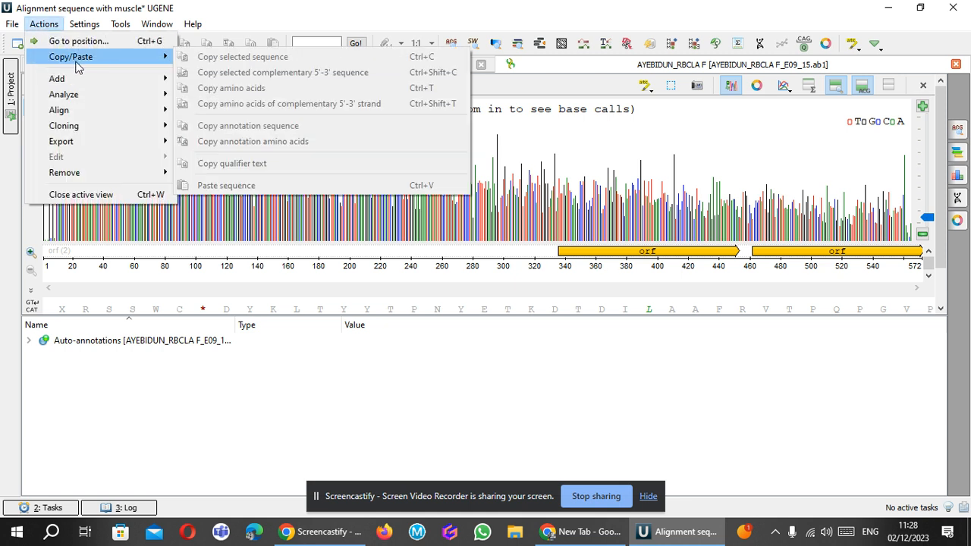
mouse_move(84, 85)
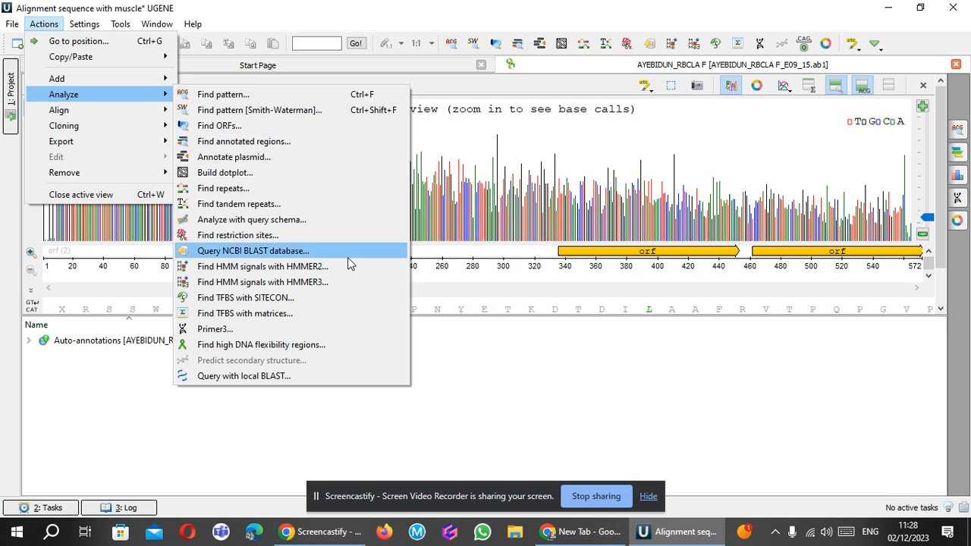
key("Escape")
key("Escape")
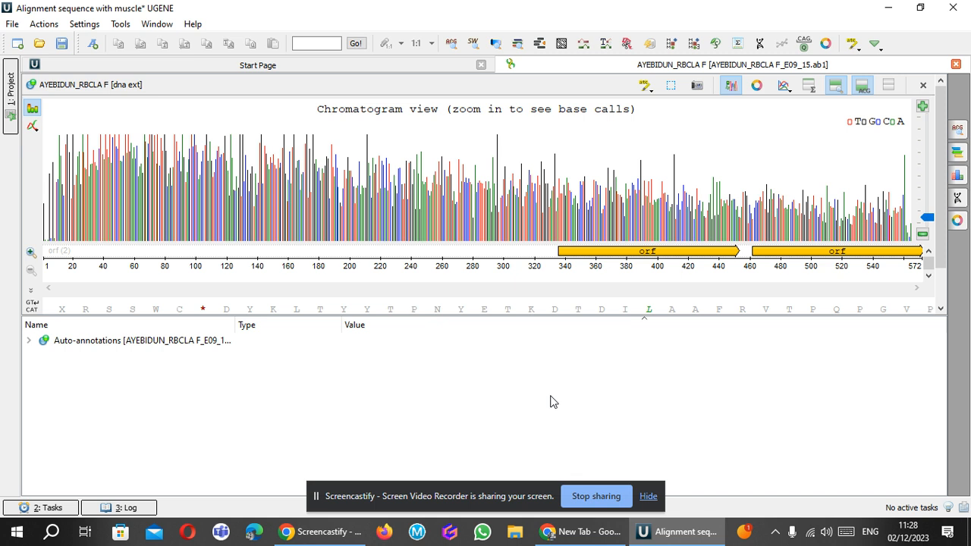
left_click(31, 127)
left_click(31, 127)
left_click(781, 89)
left_click(811, 89)
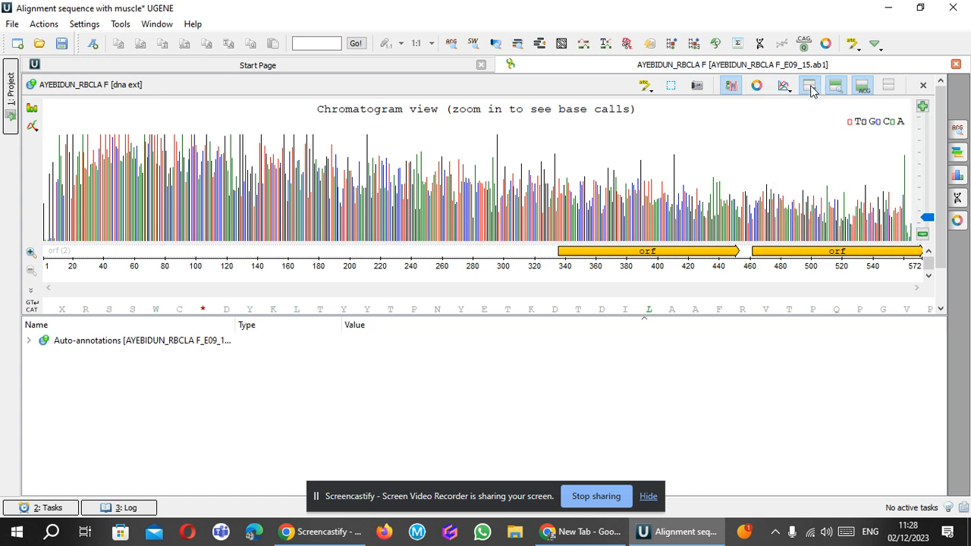
left_click(812, 90)
Enlarge the sequence view by shrinking the annotations area, and wrap the sequence onto multiple lines.
mouse_move(531, 314)
left_mouse_down()
mouse_move(531, 425)
mouse_move(527, 409)
left_mouse_up()
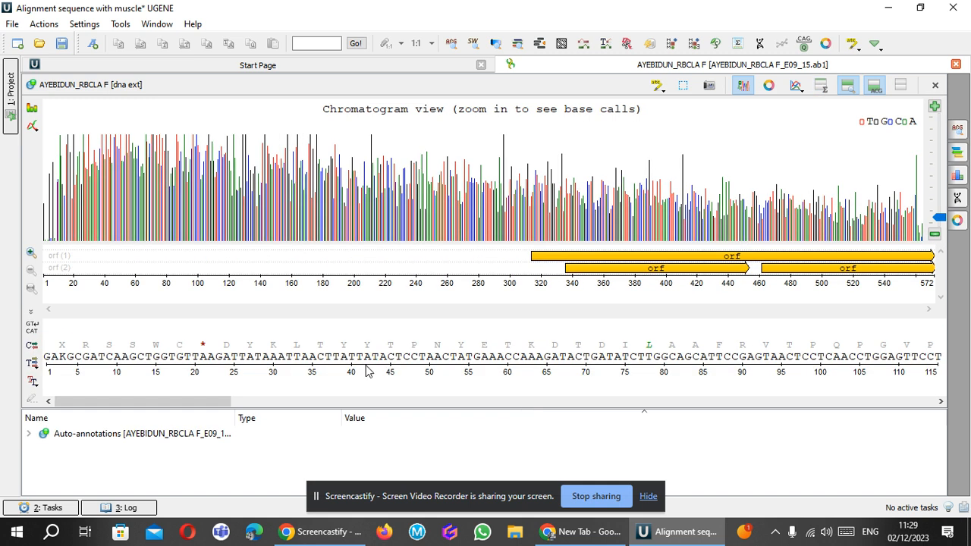
left_click(53, 363)
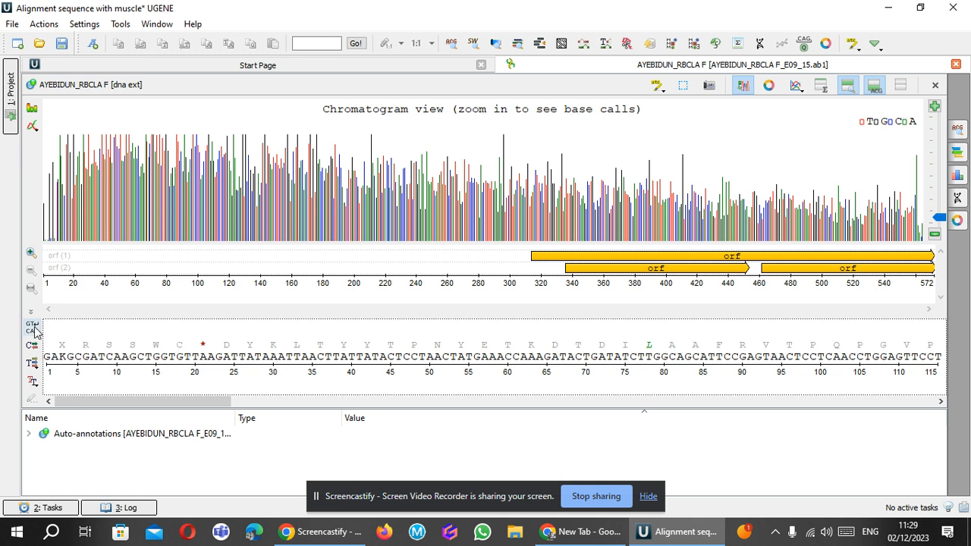
left_click(31, 327)
left_click(33, 330)
left_click(31, 327)
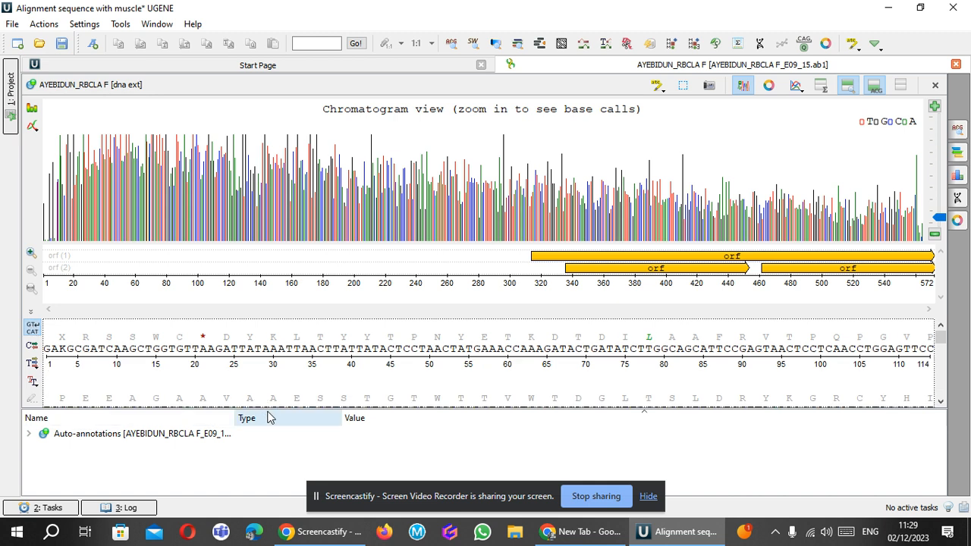
left_click_drag(268, 410, 279, 475)
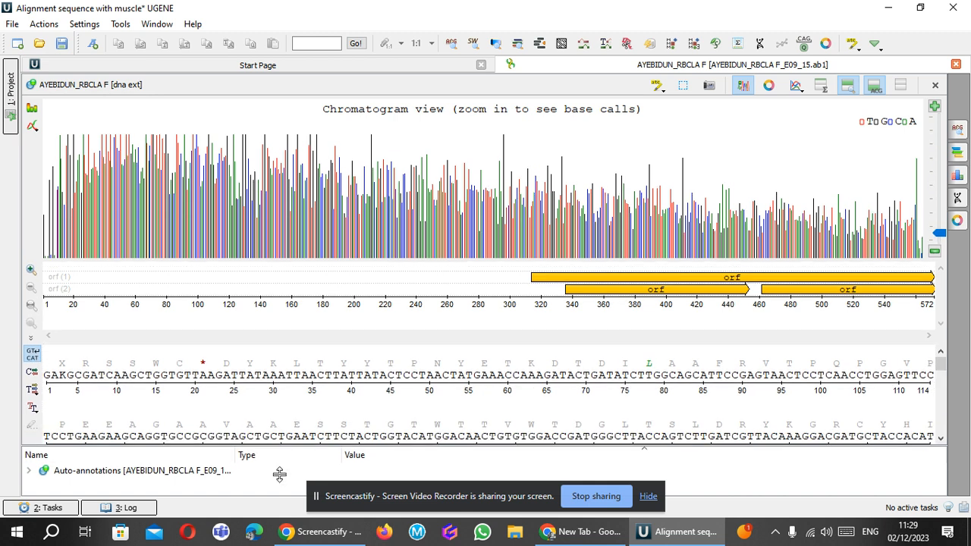
Return the sequence to a single line, and show and hide its complementary strand.
left_click(34, 357)
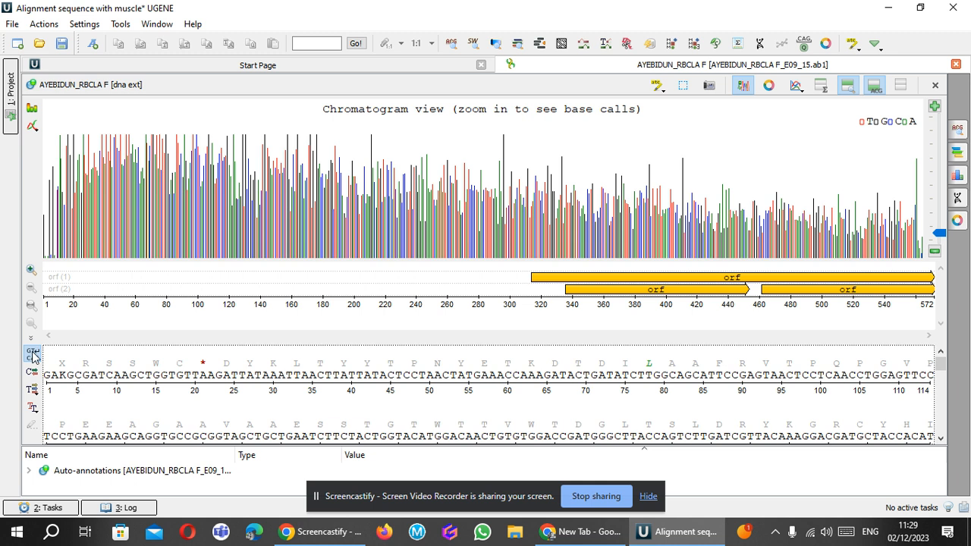
left_click(32, 372)
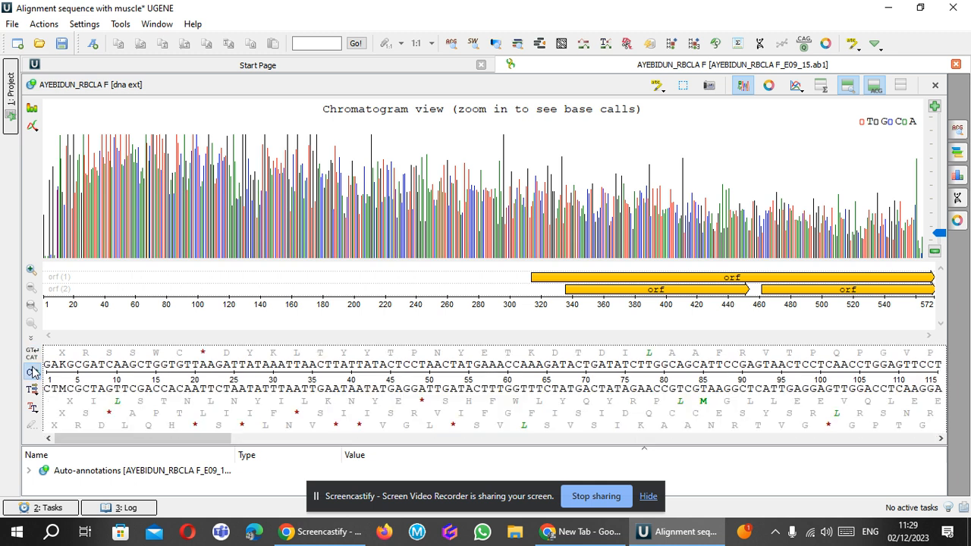
left_click(32, 371)
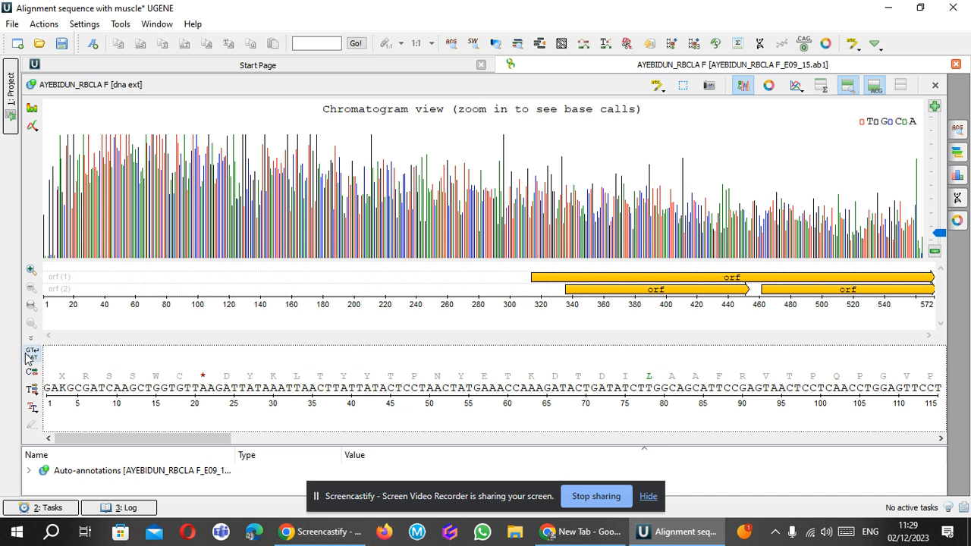
left_click(33, 391)
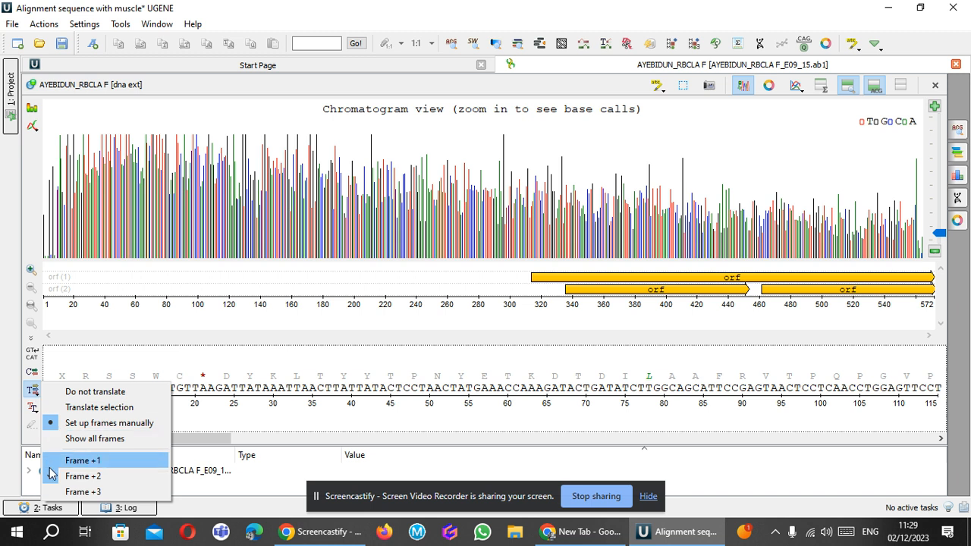
left_click(50, 423)
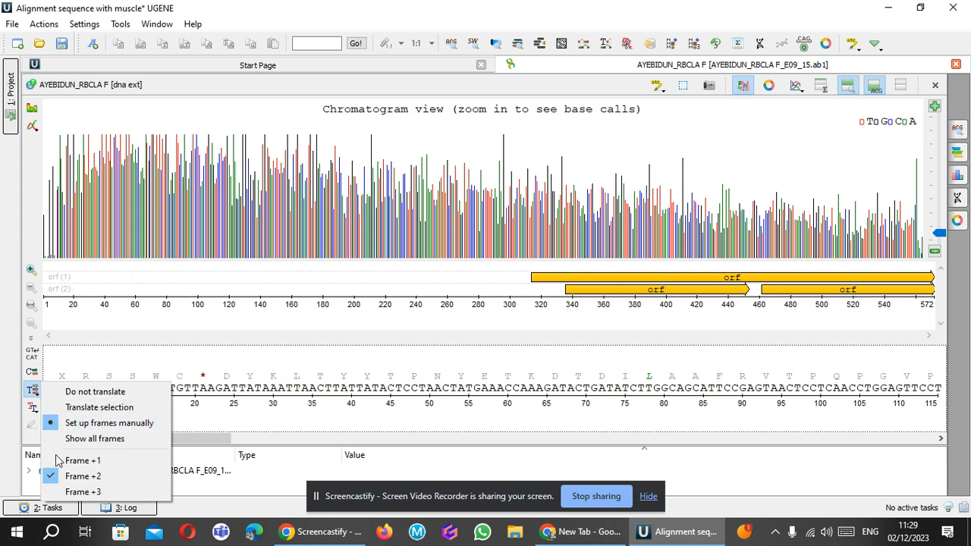
left_click(33, 388)
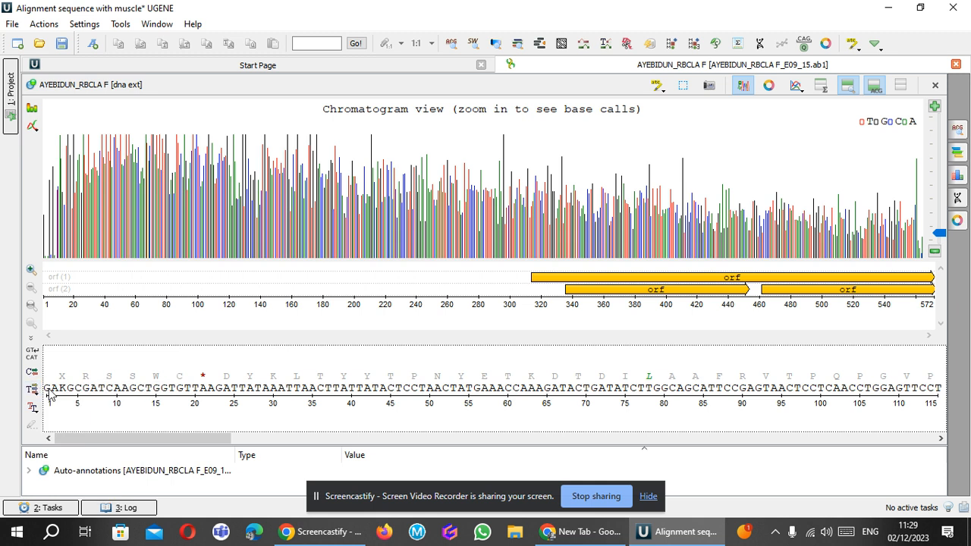
Select the whole sequence as a single range from 1 to 572.
right_click(50, 393)
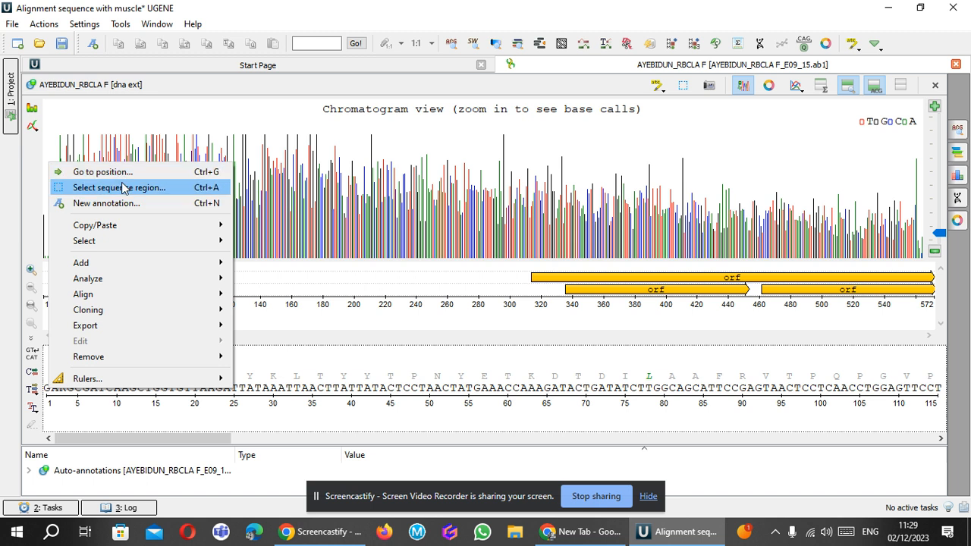
right_click(51, 392)
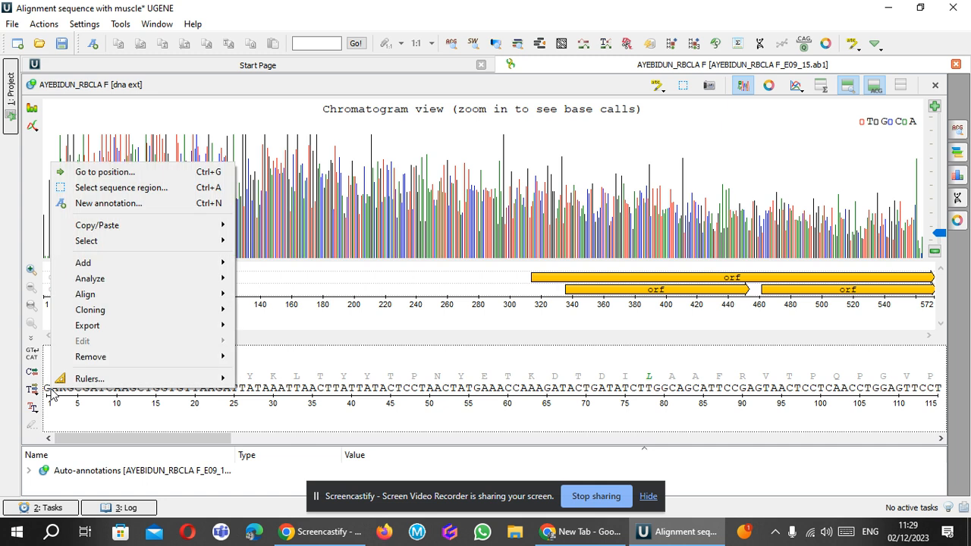
left_click(101, 188)
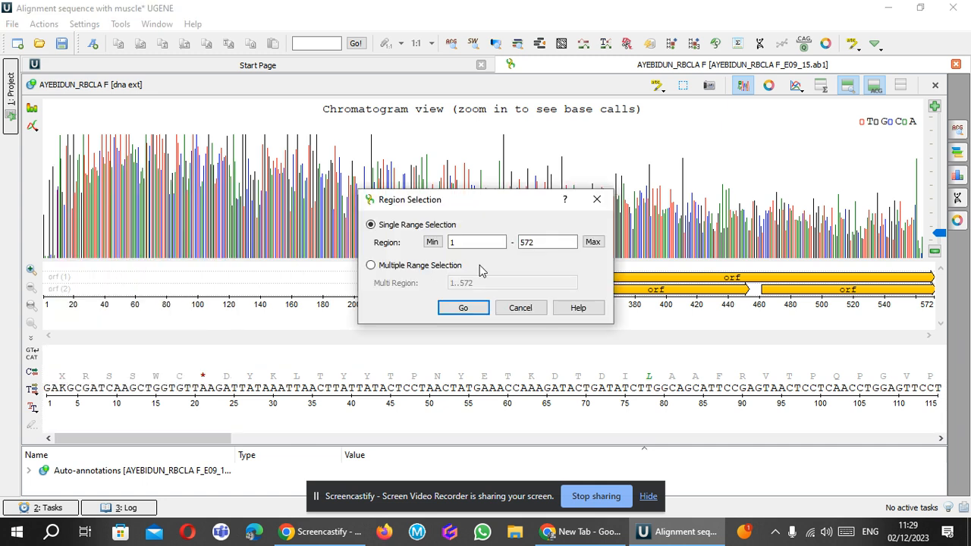
left_click(533, 242)
left_click(464, 308)
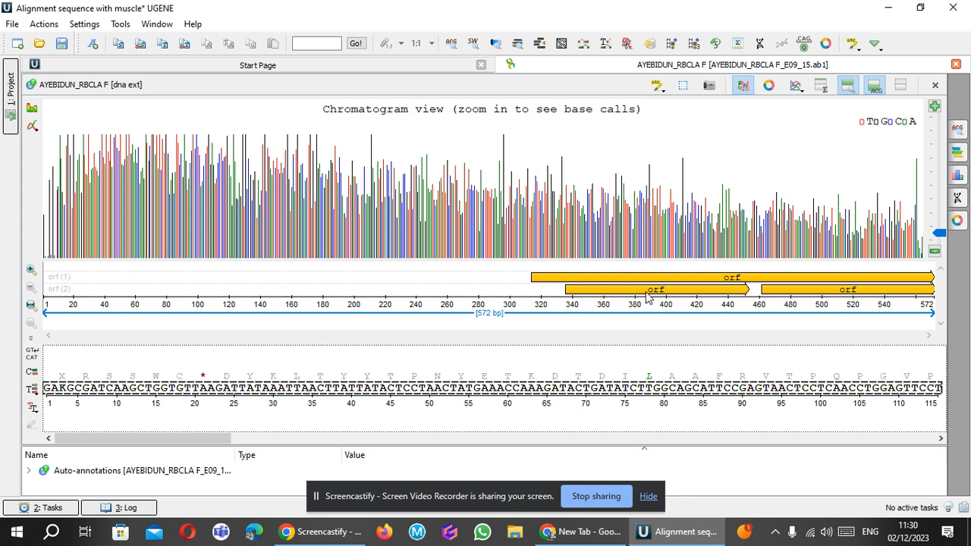
Copy the selected nucleotide sequence of the 1–572 region to the clipboard.
mouse_move(639, 295)
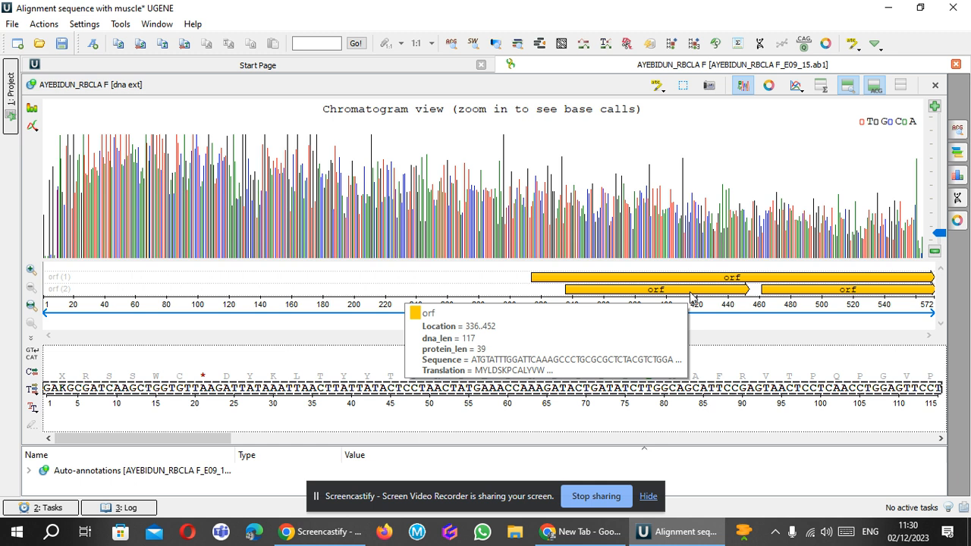
mouse_move(774, 296)
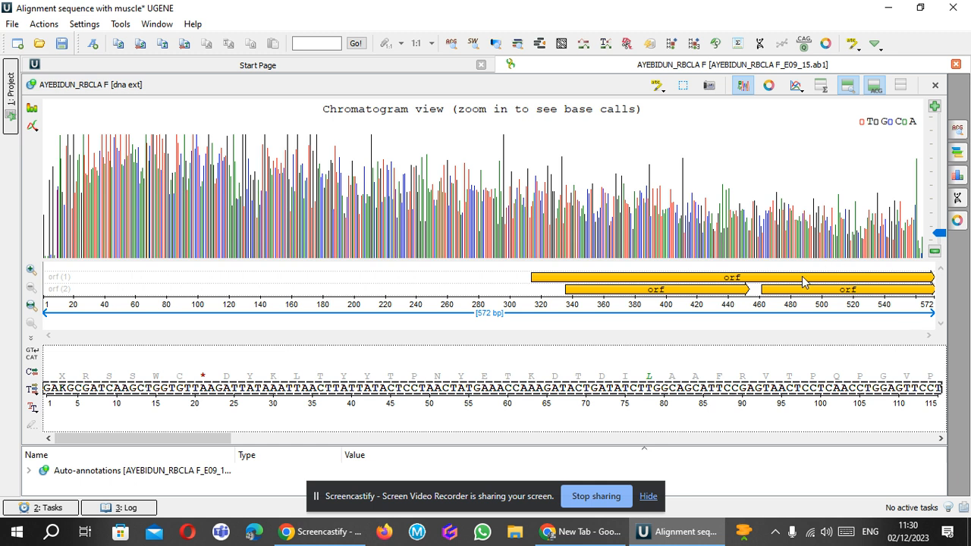
mouse_move(793, 283)
right_click(228, 392)
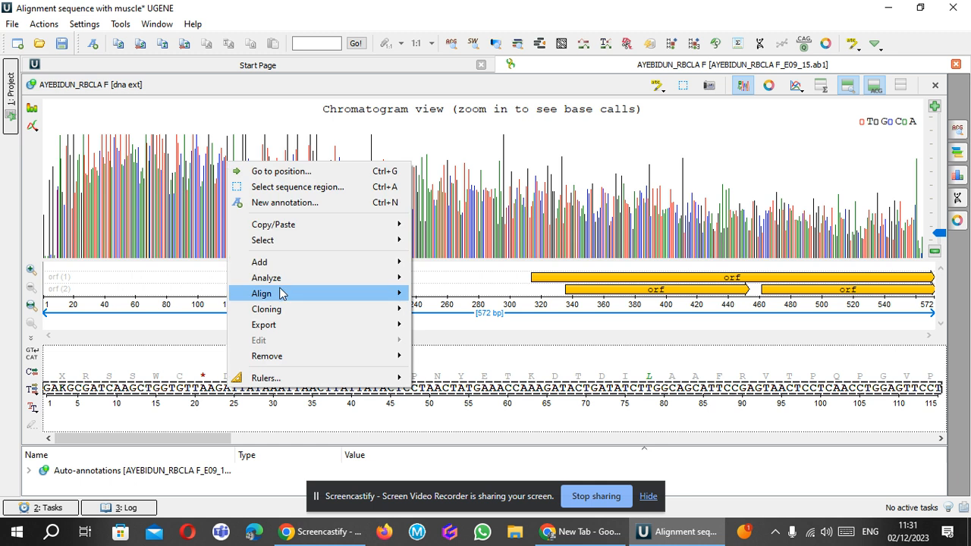
mouse_move(302, 228)
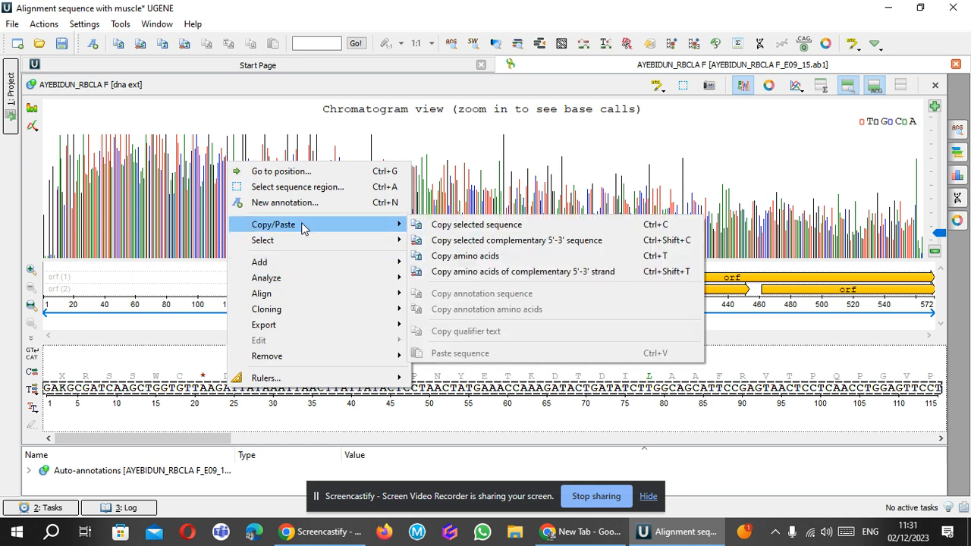
left_click(444, 228)
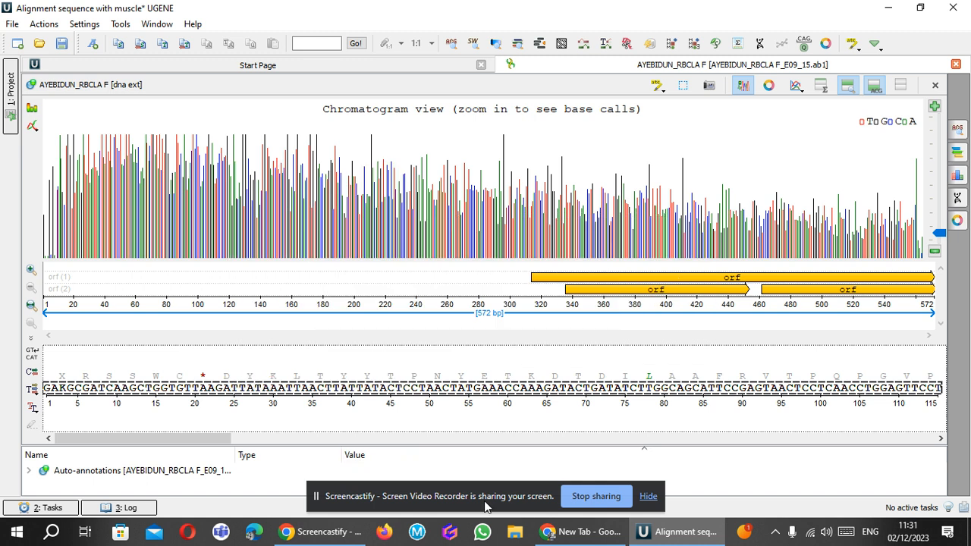
Switch to File Explorer, open the PHYLO folder and create a new text document in it.
left_click(520, 535)
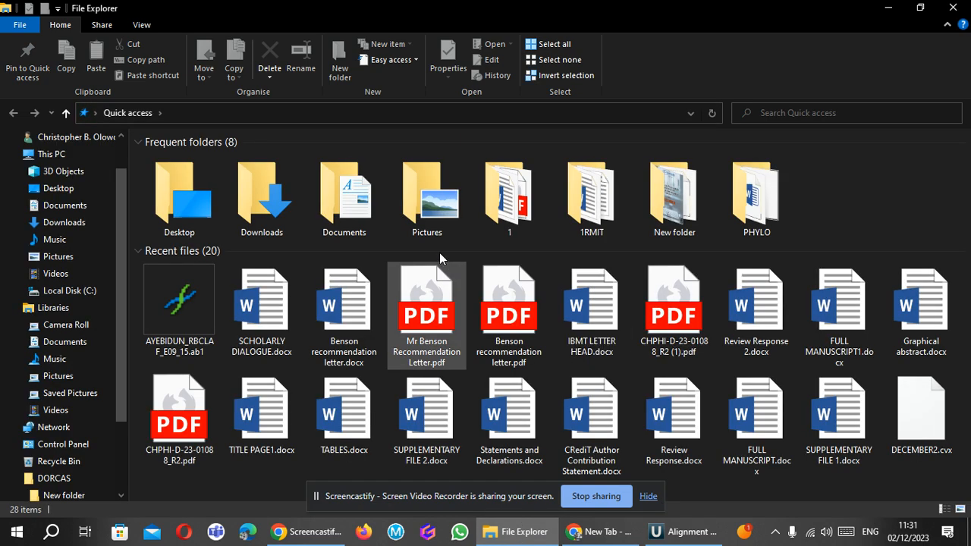
left_click(755, 209)
double_click(753, 208)
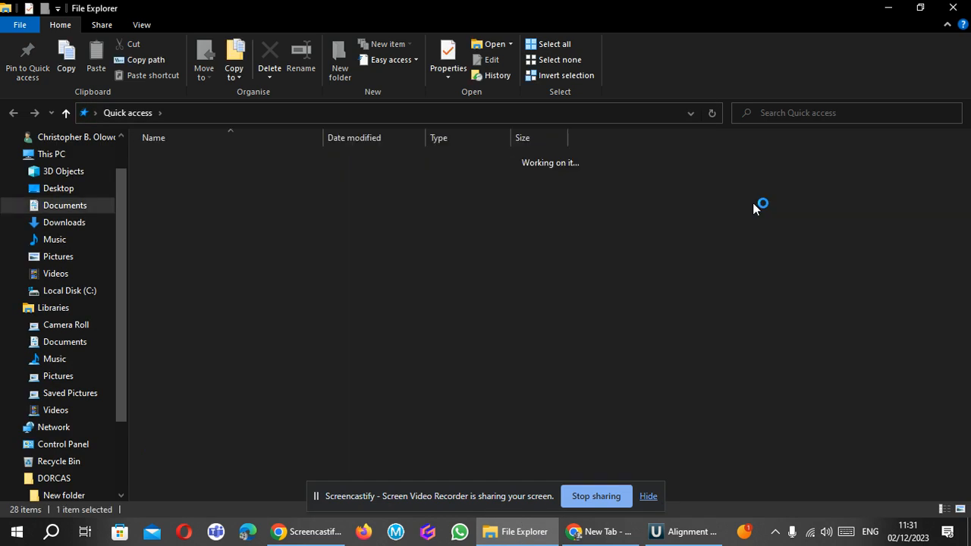
right_click(692, 283)
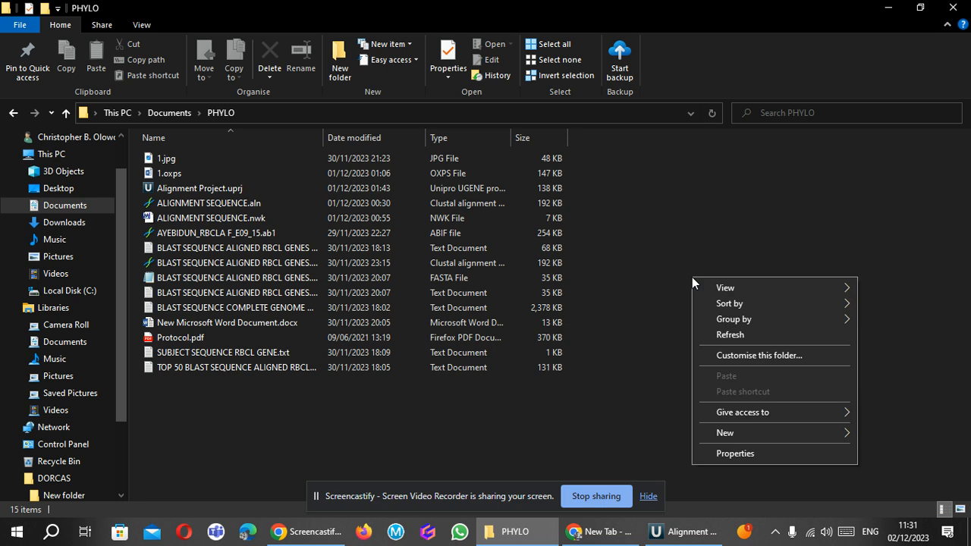
mouse_move(774, 432)
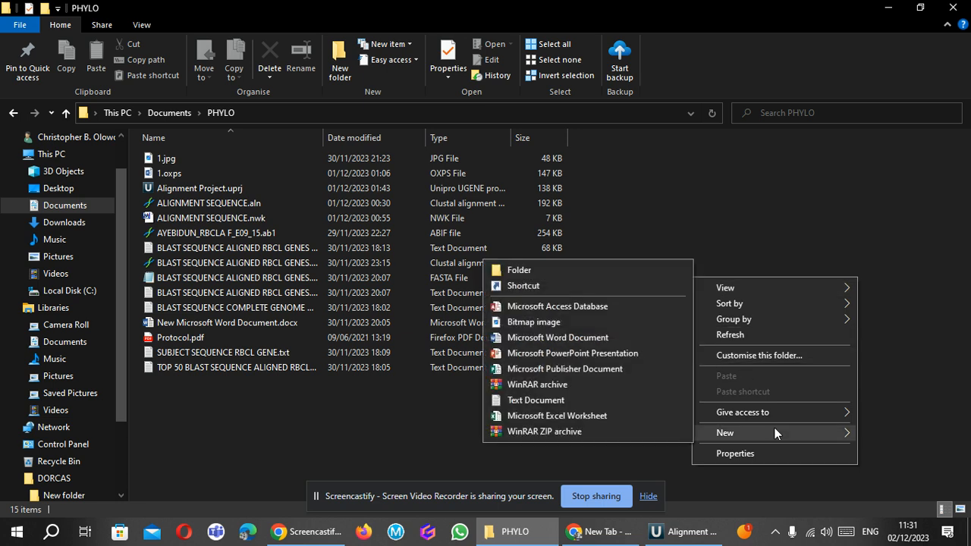
left_click(530, 400)
left_click(531, 398)
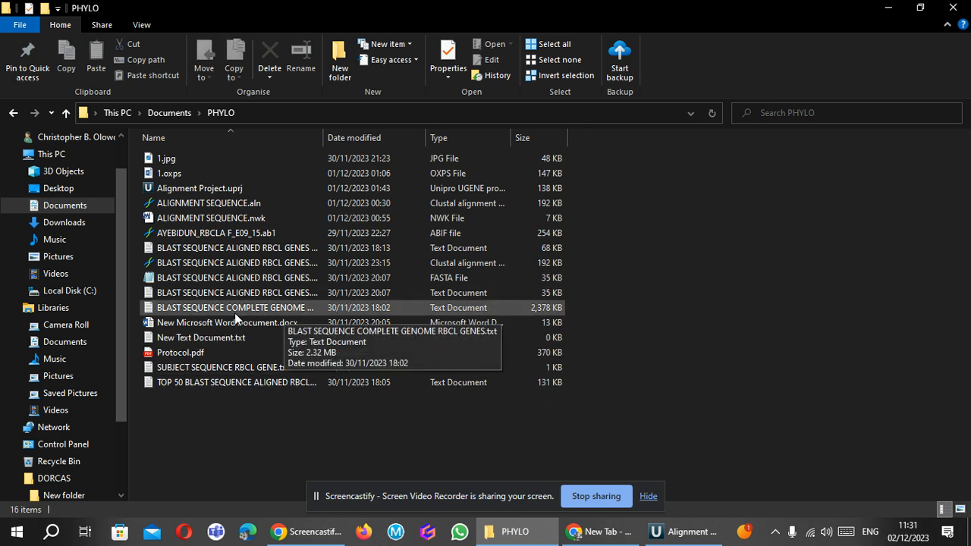
Create a second new text document in the PHYLO folder.
left_click(212, 279)
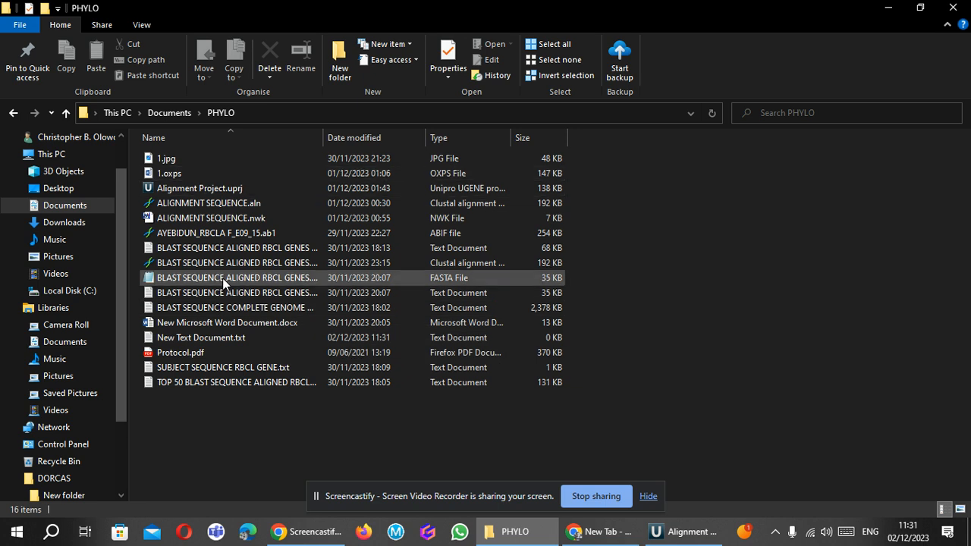
right_click(231, 412)
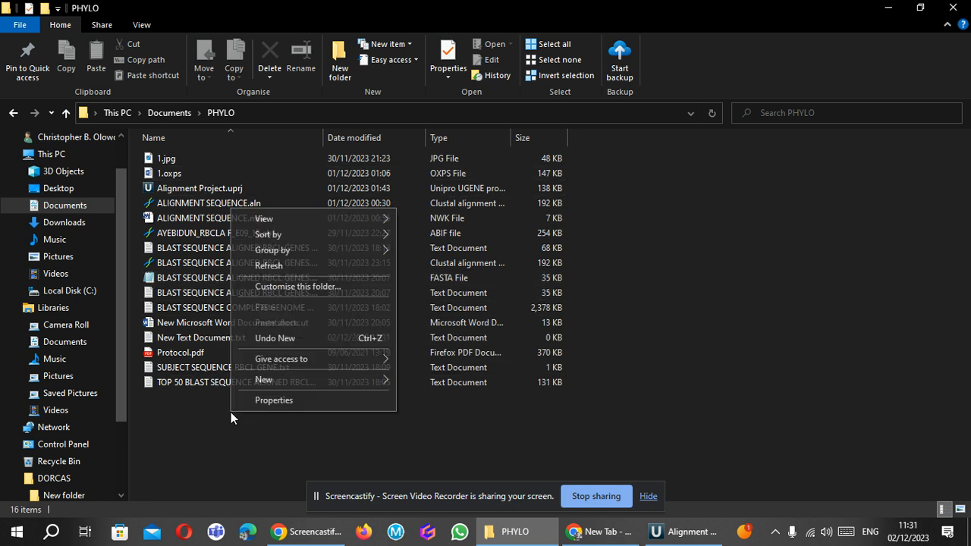
mouse_move(330, 381)
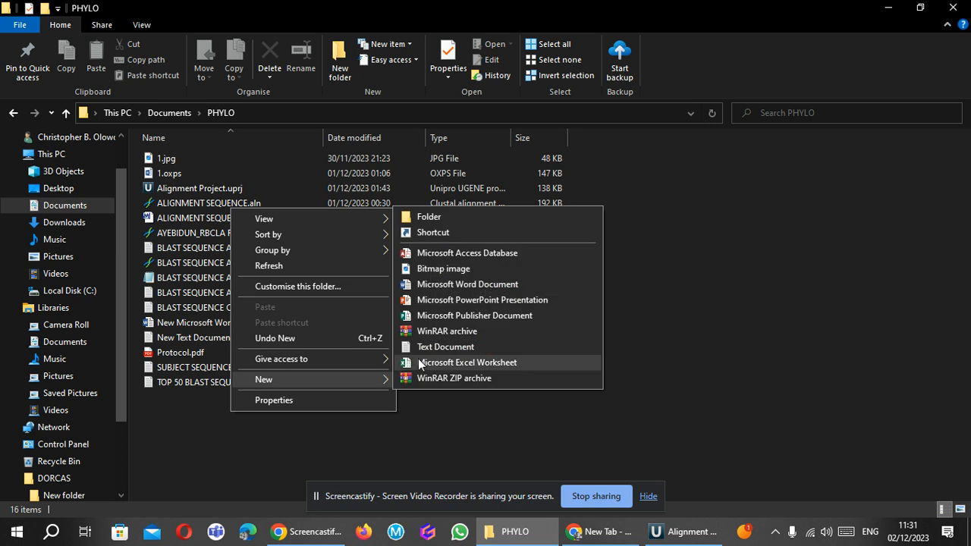
left_click(426, 351)
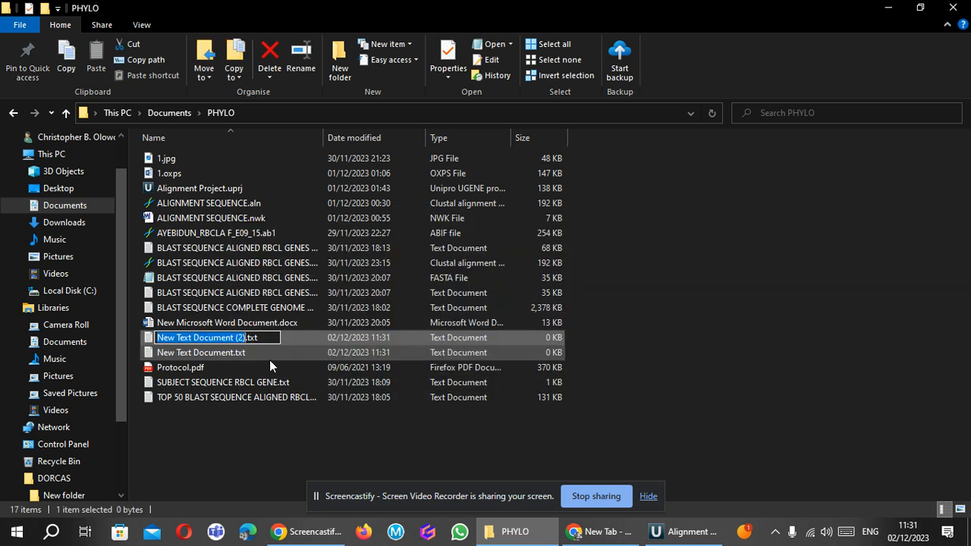
Open New Text Document.txt, paste the copied sequence and add a separate ">" header line above it.
double_click(296, 352)
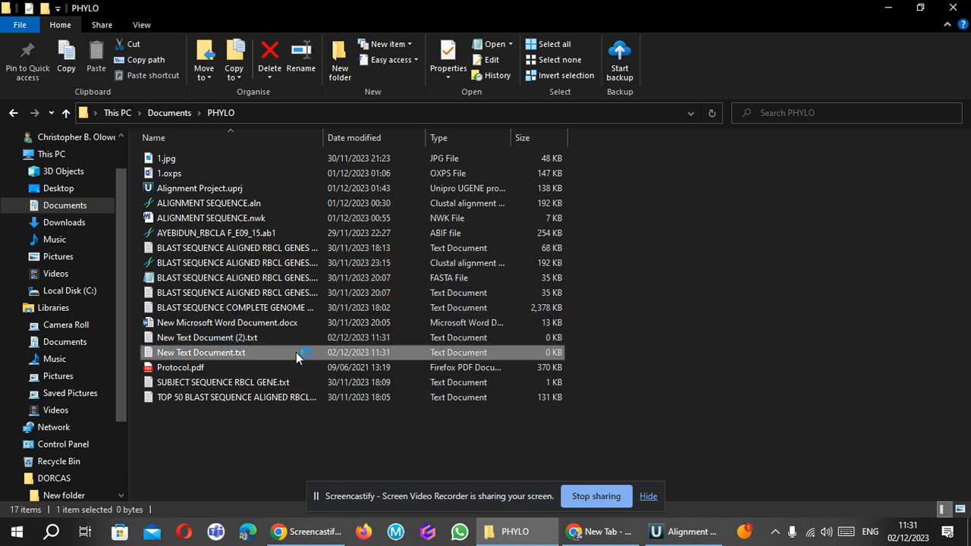
key("ctrl+v")
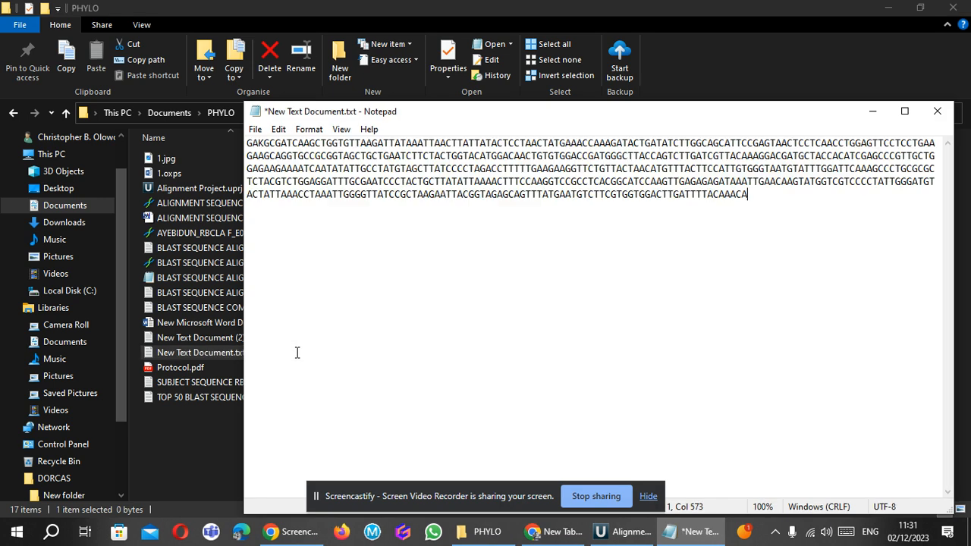
left_click(251, 143)
left_click(248, 143)
type(">")
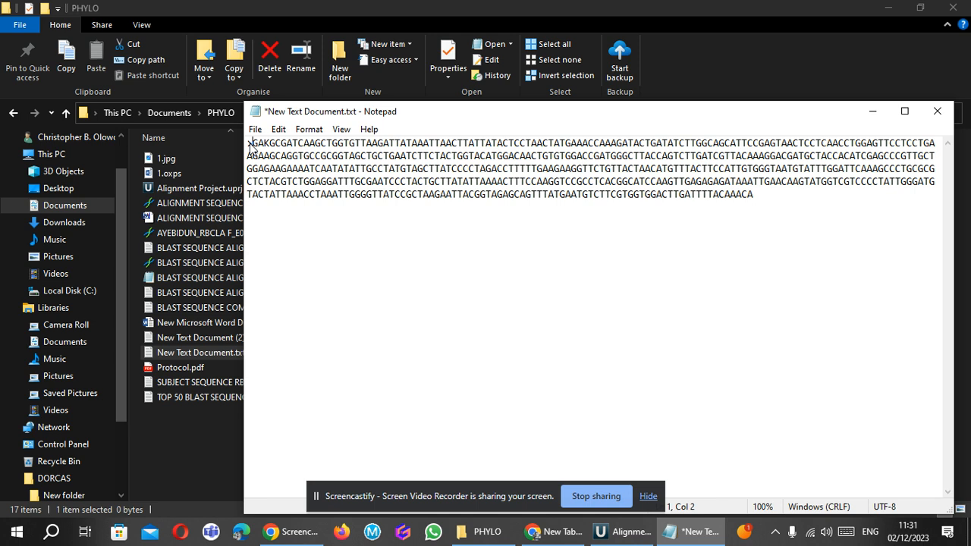
key("Return")
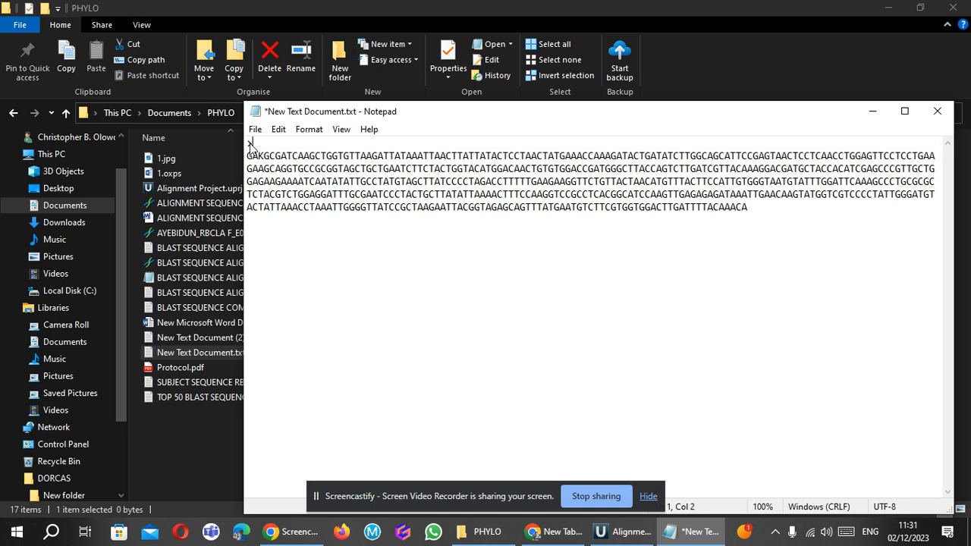
Complete the header line above the sequence with the title SUBJECT RBCL GENE.
type("RBCL GENE")
key("ctrl+Left")
key("ctrl+Left")
type("SUBJECT")
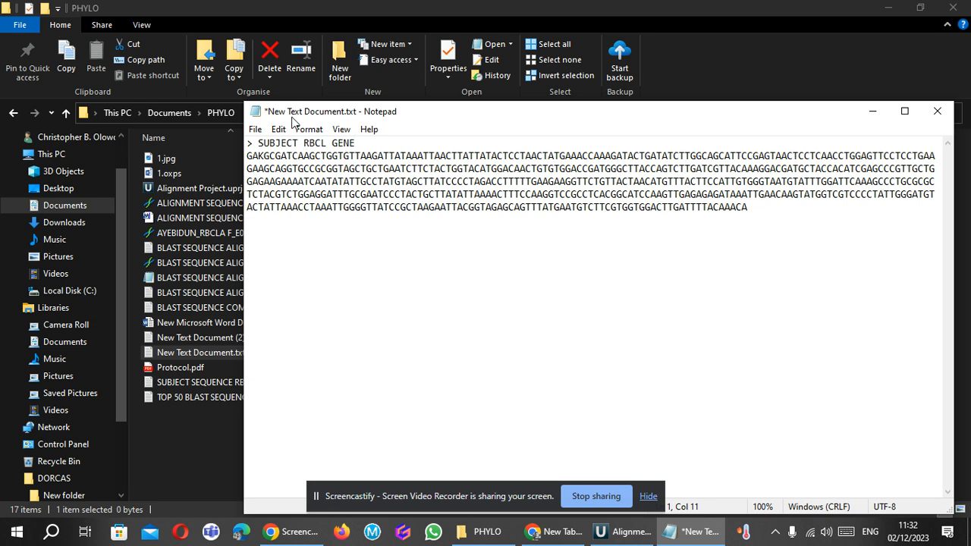
Turn word wrap off and on again for the sequence text.
left_click(279, 136)
left_click(305, 131)
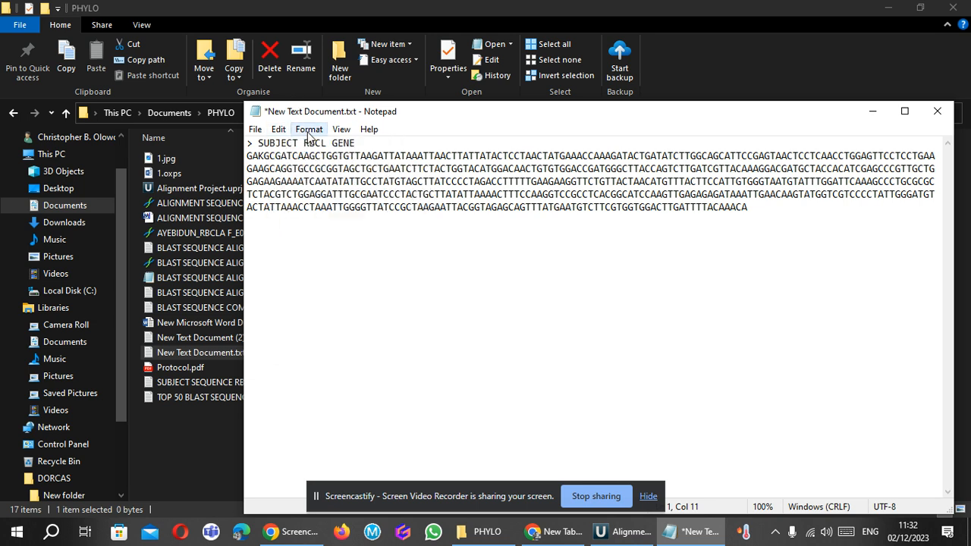
left_click(306, 130)
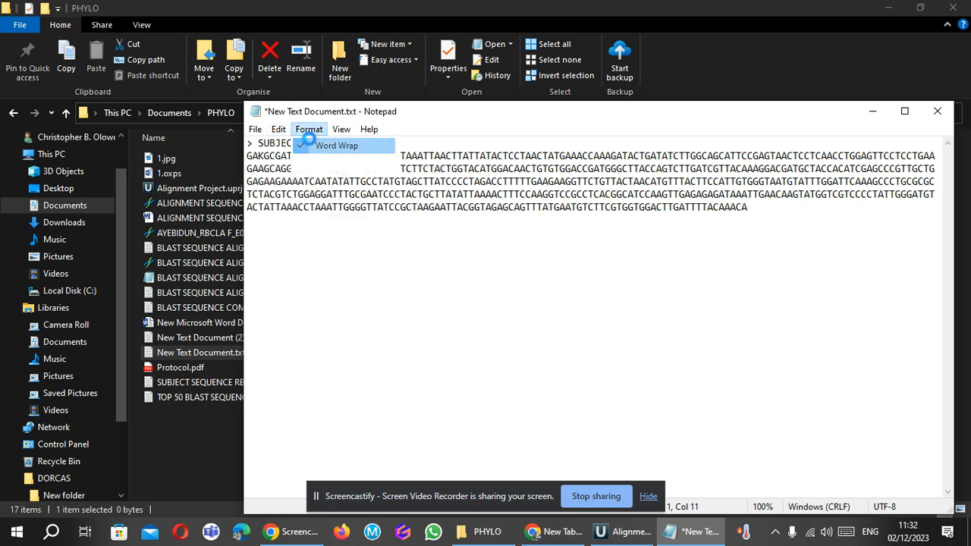
left_click(311, 145)
left_click(309, 131)
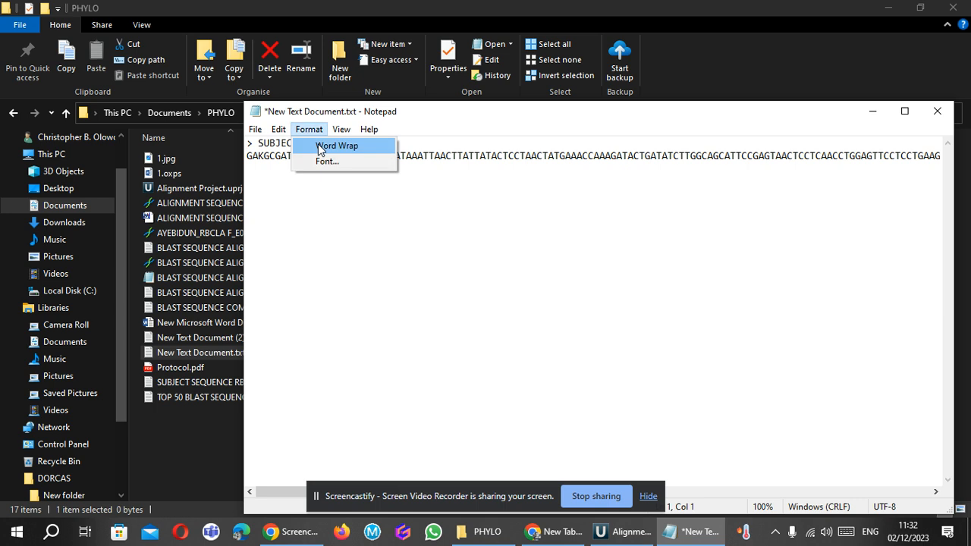
left_click(318, 144)
left_click(440, 241)
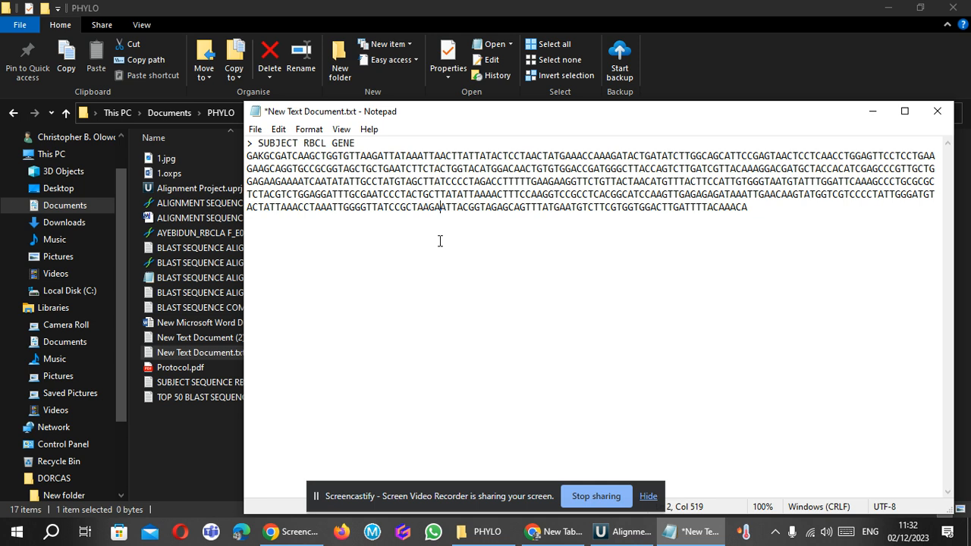
Switch to UGENE, select the longest ORF annotation and examine its bases up to the end of the sequence.
left_click(624, 532)
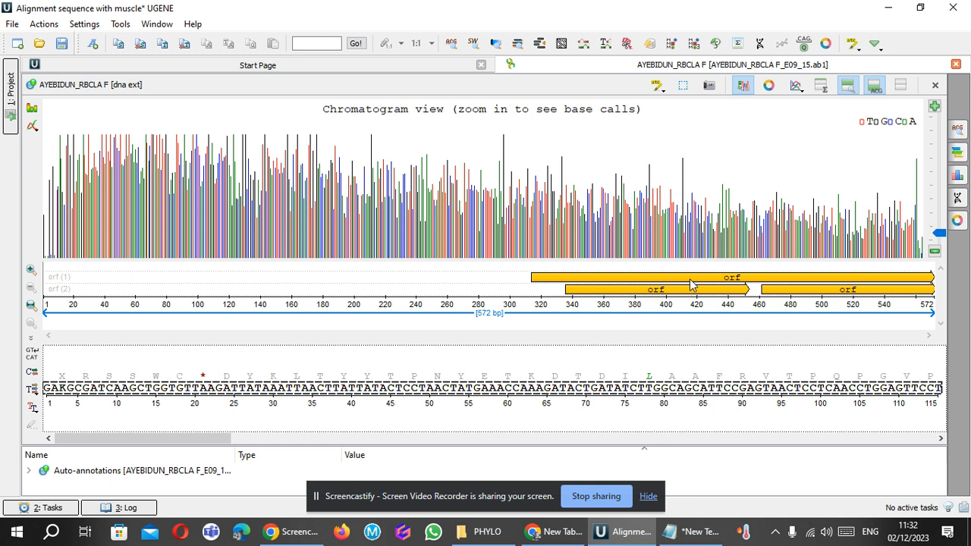
mouse_move(691, 284)
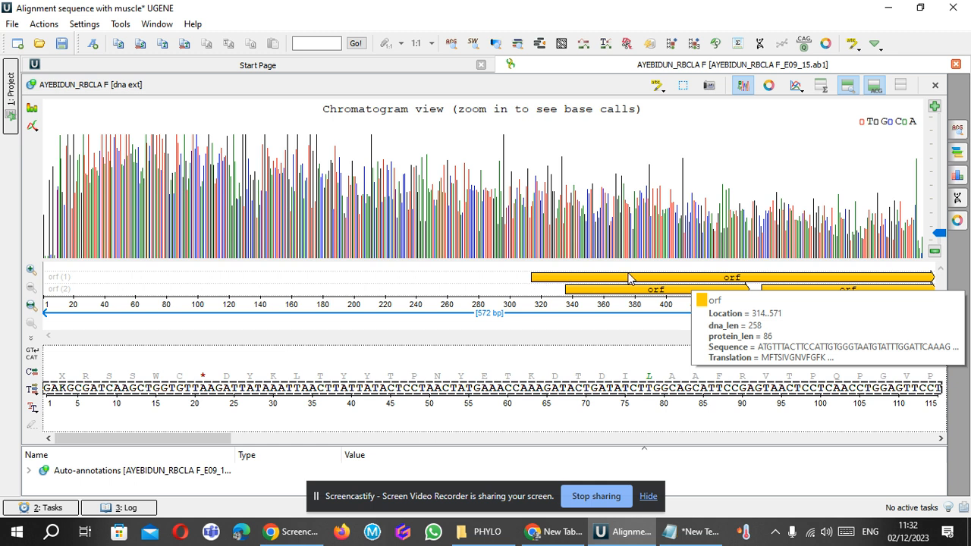
left_click(686, 279)
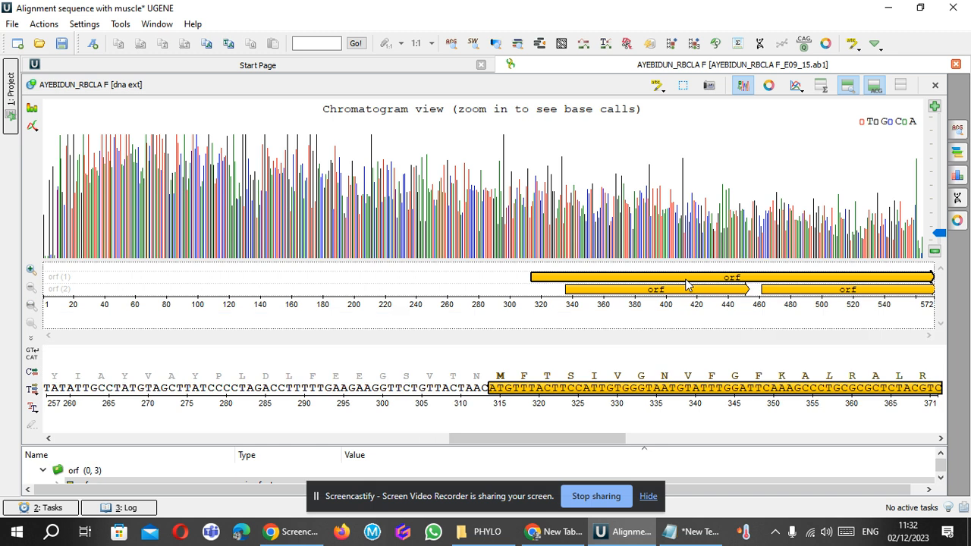
left_click_drag(531, 440, 553, 444)
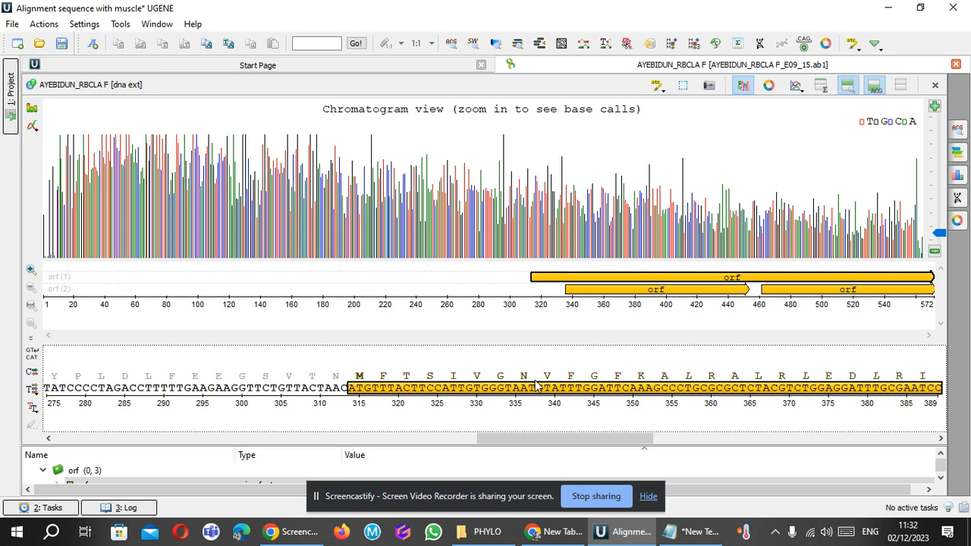
mouse_move(481, 400)
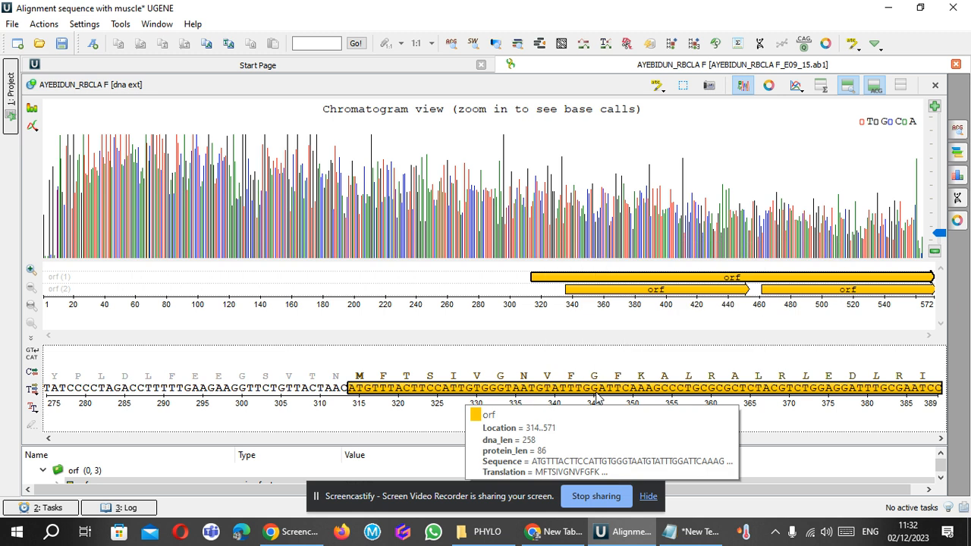
left_click_drag(562, 443, 874, 425)
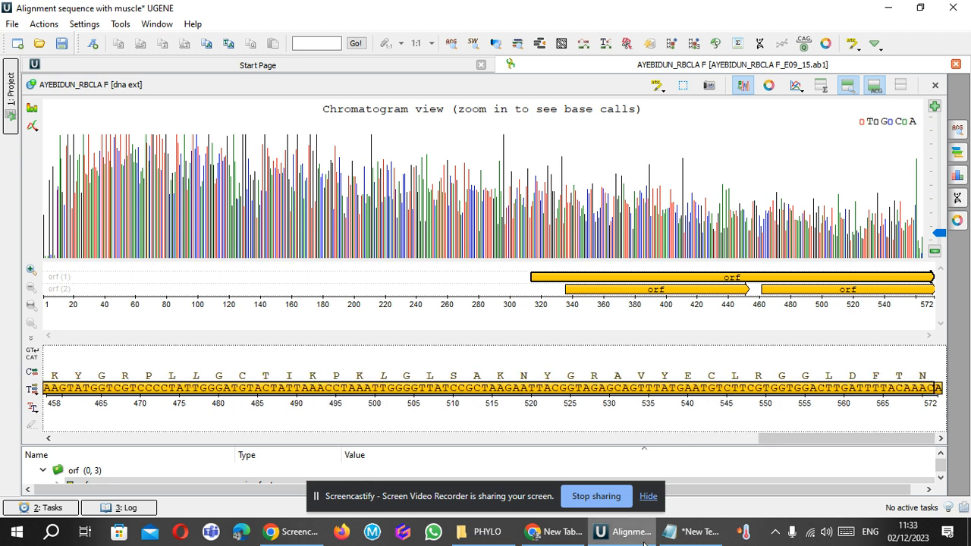
Open New Text Document.txt again from the PHYLO folder and bring back the unsaved Notepad window holding the pasted sequence.
left_click_drag(649, 538, 678, 534)
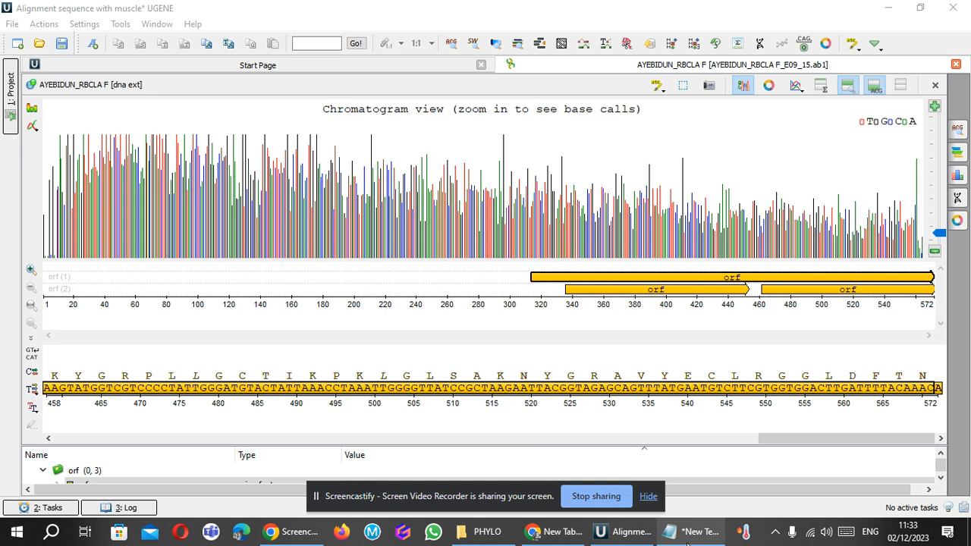
left_click(688, 533)
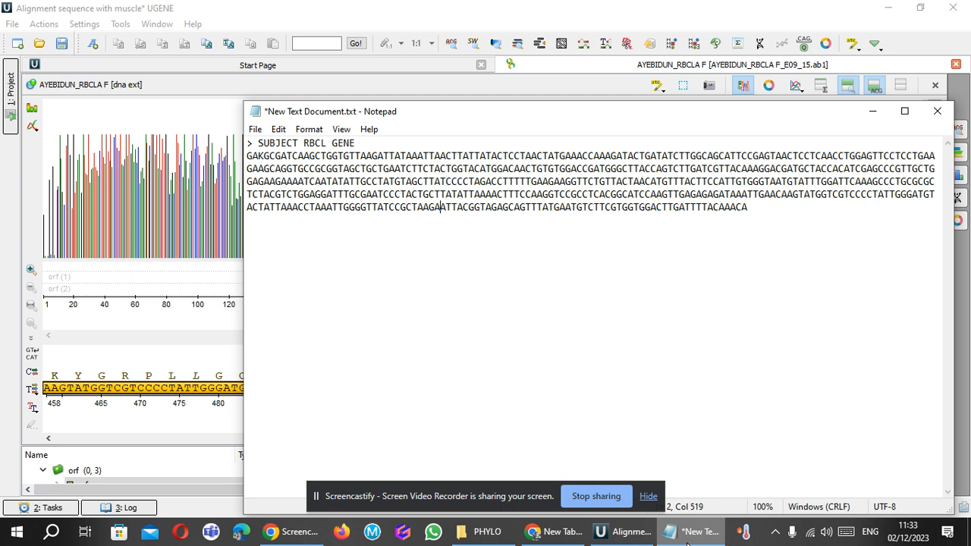
left_click(483, 533)
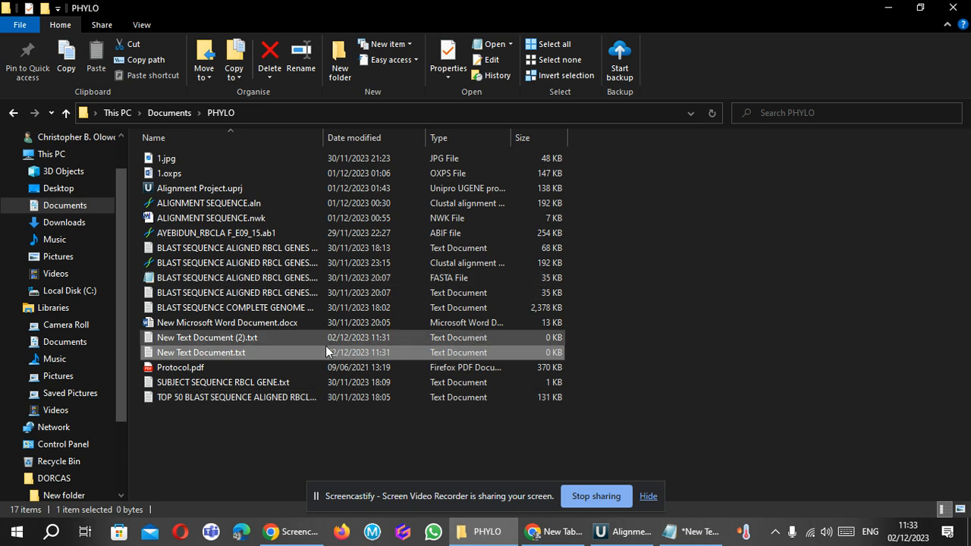
double_click(271, 353)
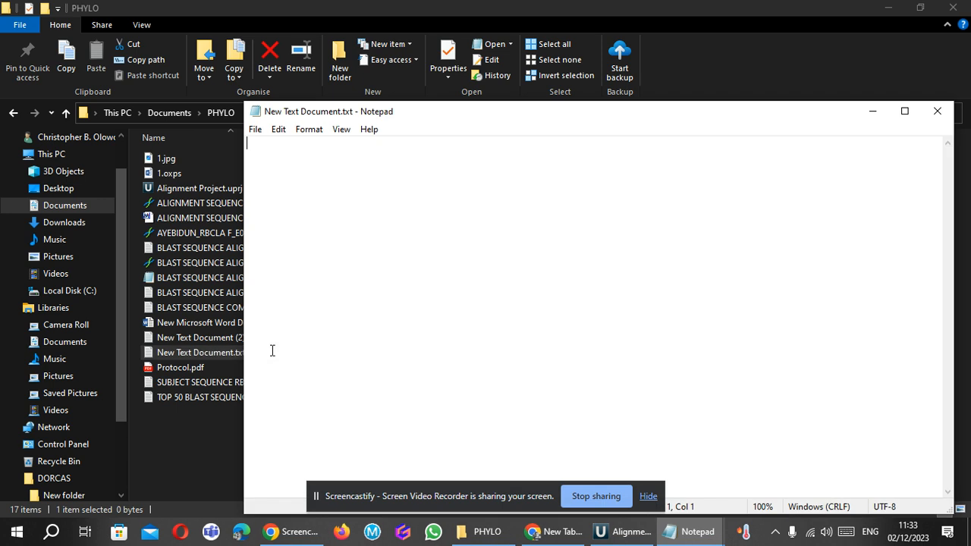
mouse_move(689, 541)
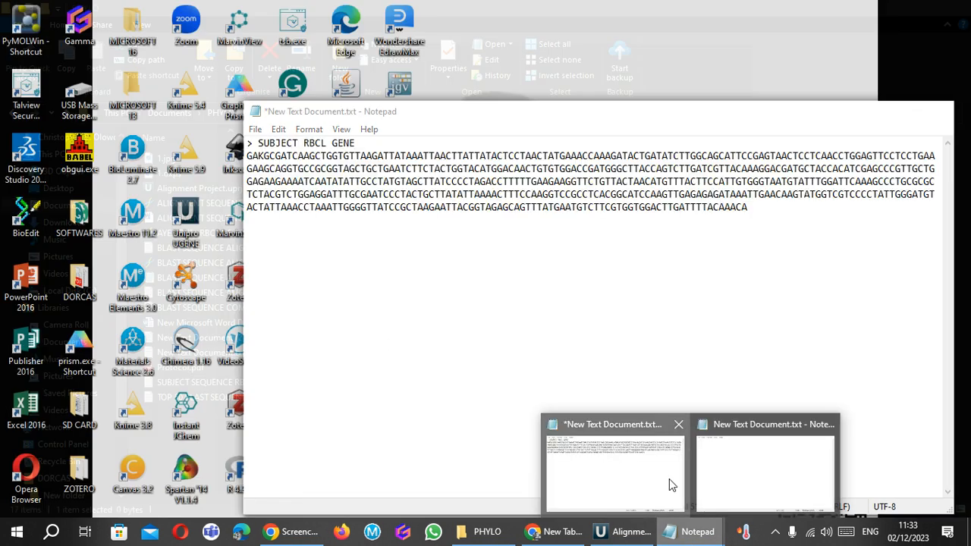
left_click(670, 479)
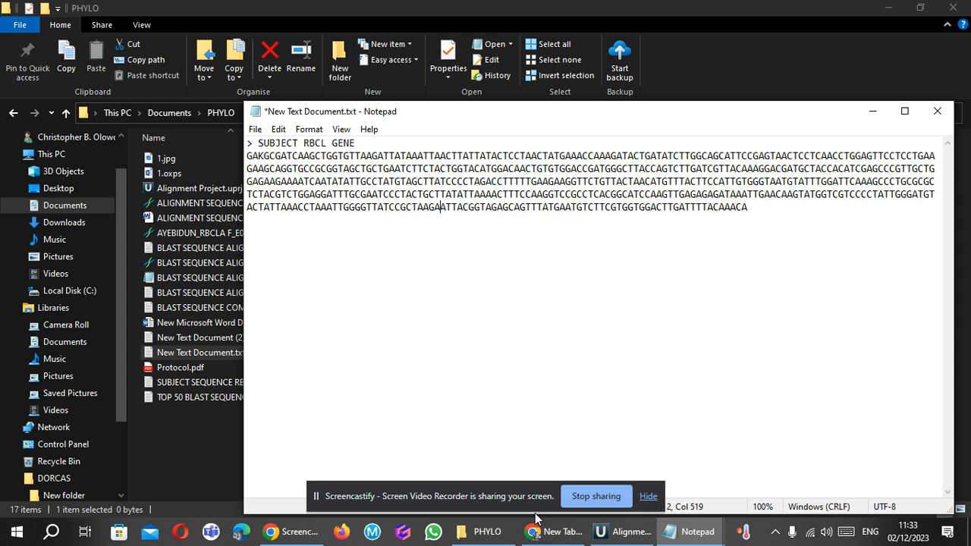
Try to open ALIGNMENT SEQUENCE.nwk from the PHYLO folder in MEGA X and close the program.
left_click(485, 532)
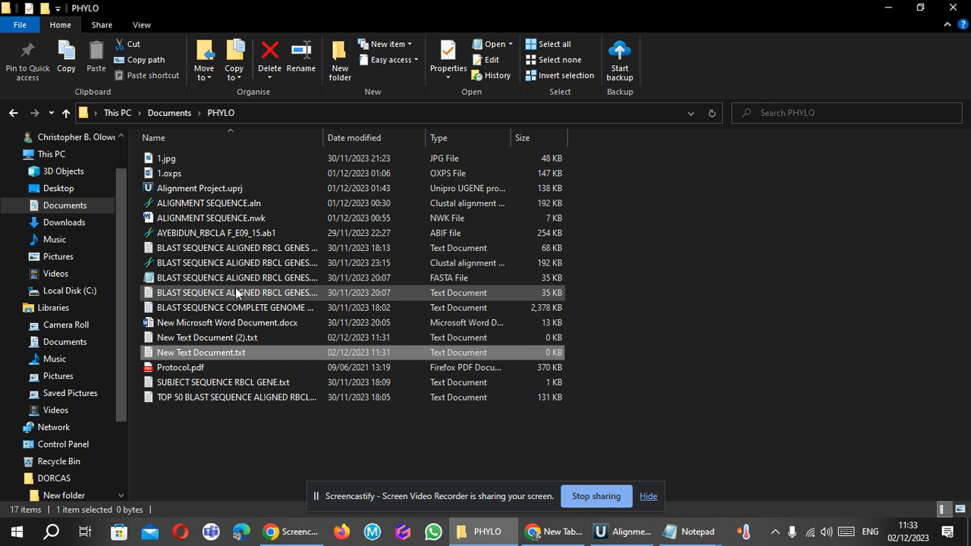
left_click(240, 219)
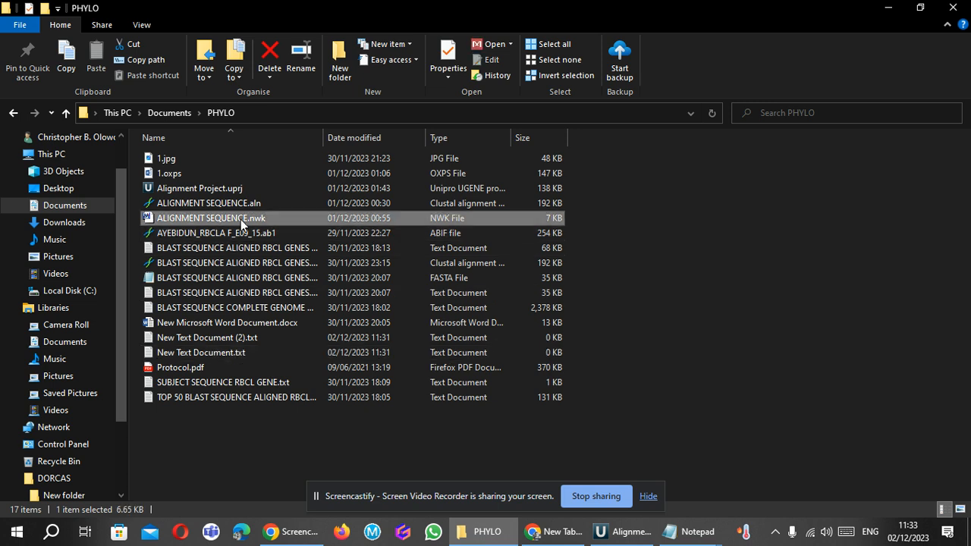
double_click(241, 220)
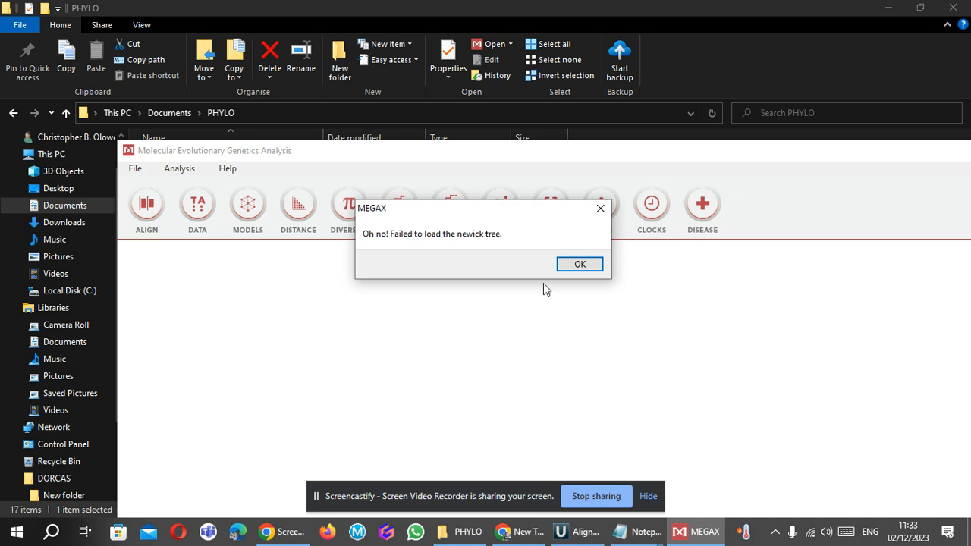
left_click(605, 201)
left_click(586, 267)
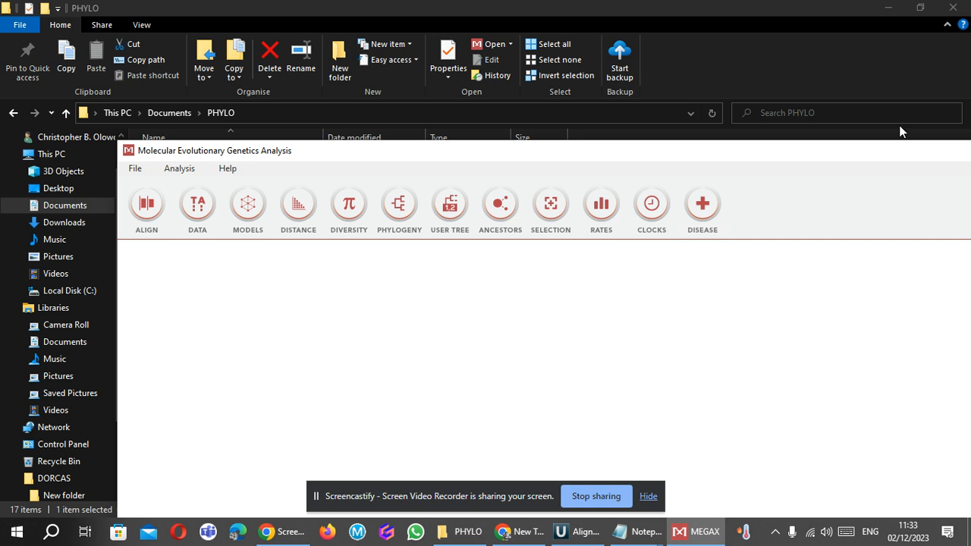
left_click_drag(929, 153, 804, 150)
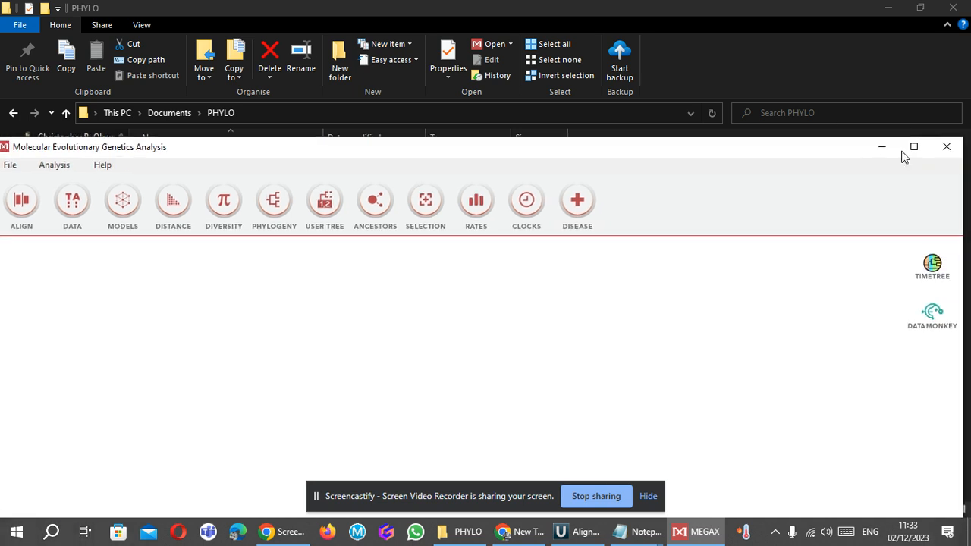
left_click(951, 150)
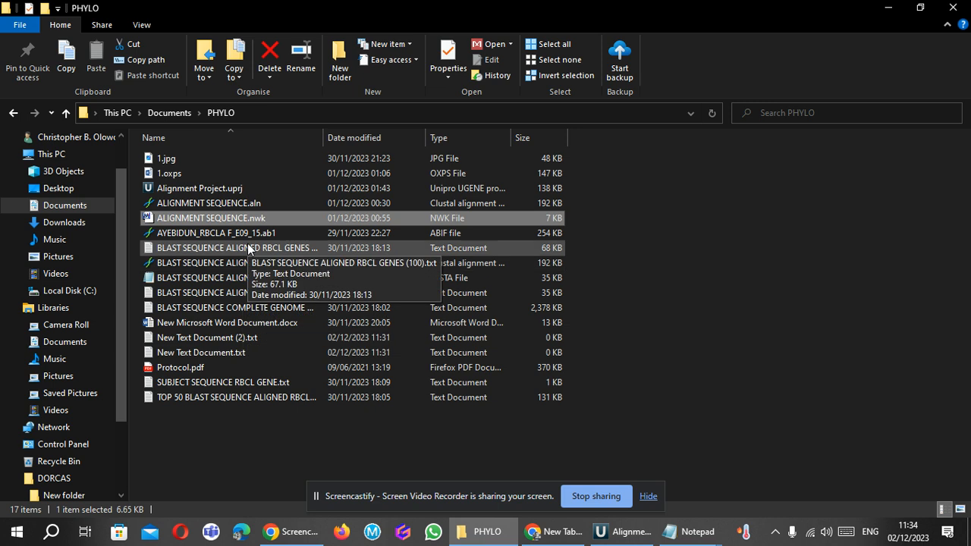
Open BLAST SEQUENCE ALIGNED RBCL GENES.txt and examine how the subject gene and the other rbcL sequences are listed under ">" headers.
left_click(233, 296)
double_click(233, 296)
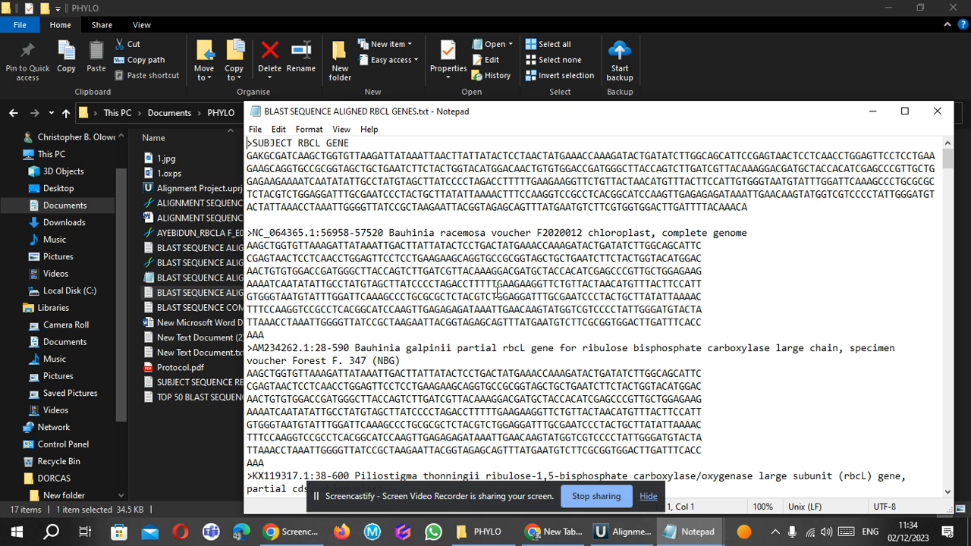
left_click(440, 267)
key("Down")
key("Down")
key("Down")
key("Down")
key("Down")
key("Down")
key("Down")
key("Down")
key("Down")
key("Down")
key("Down")
key("Down")
key("Down")
key("Down")
key("Down")
key("Down")
key("Down")
key("Down")
key("Down")
key("Down")
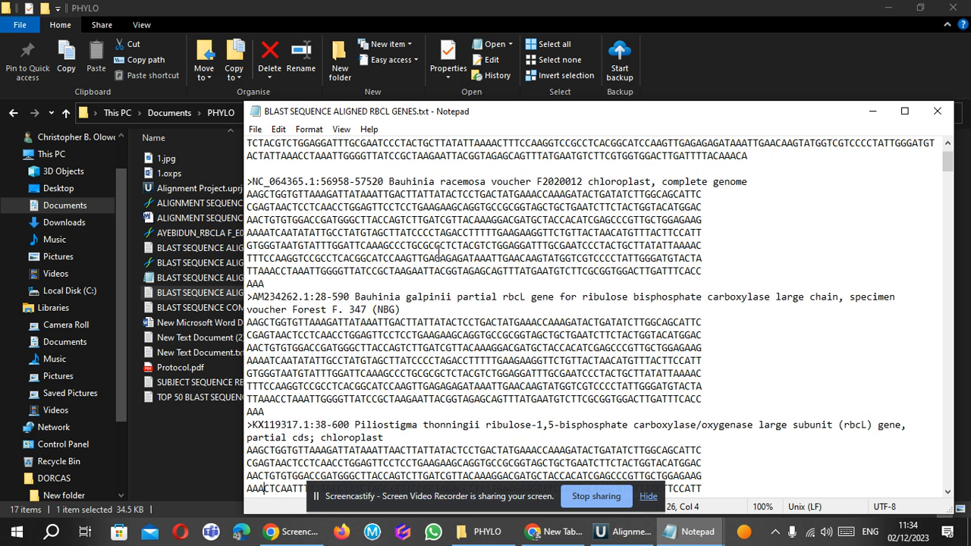
key("Up")
key("Up")
key("Up")
key("Up")
key("Up")
key("Up")
key("Up")
key("Up")
key("Up")
key("Up")
key("Up")
key("Up")
key("Up")
key("Up")
key("Up")
key("Up")
key("Up")
key("Up")
key("Up")
key("Up")
key("Down")
key("Down")
key("Down")
key("Down")
key("Down")
key("Down")
key("Down")
key("Down")
key("Down")
key("Down")
key("Down")
key("Down")
key("Down")
key("Down")
key("Down")
key("Down")
key("Down")
key("Down")
key("Down")
key("Down")
key("Down")
key("Down")
key("Down")
key("Down")
key("Down")
key("Down")
key("Down")
key("Down")
key("Down")
key("Down")
key("Down")
key("Down")
key("Down")
key("Down")
key("Down")
key("Down")
key("Down")
key("Down")
key("Down")
key("Down")
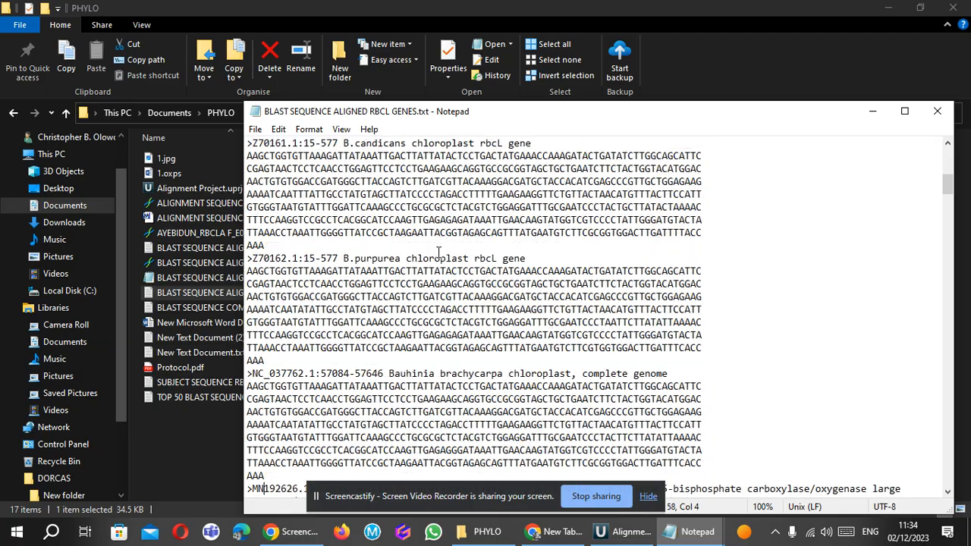
Examine the rbcL entries further down BLAST SEQUENCE ALIGNED RBCL GENES.txt and go back to the SUBJECT RBCL GENE entry.
key("Down")
key("Down")
key("Down")
key("Down")
key("Down")
key("Down")
key("Down")
key("Down")
key("Down")
key("Down")
key("Down")
key("Down")
key("Down")
key("Down")
key("Down")
key("Down")
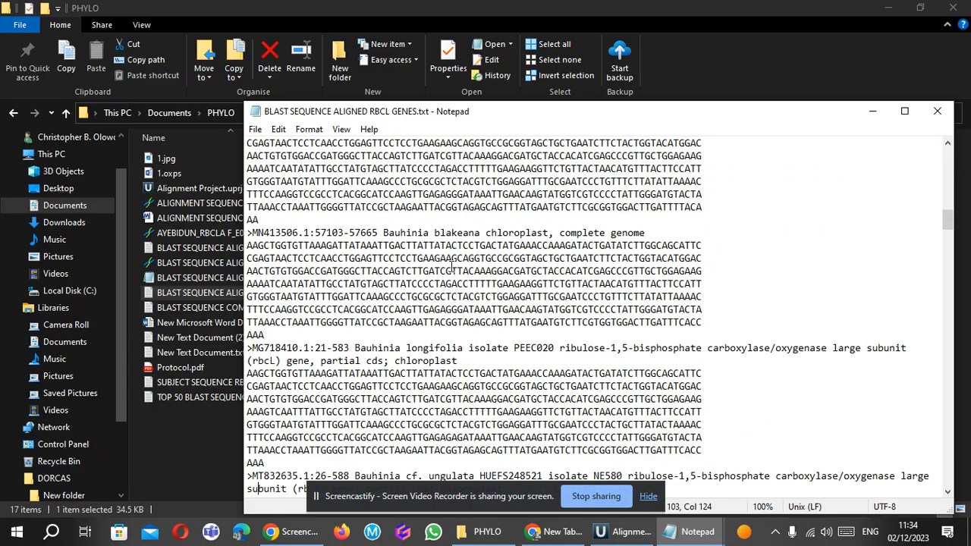
key("Down")
key("Down")
key("Down")
key("Down")
key("Down")
key("Down")
key("Down")
key("Down")
key("Down")
key("Down")
key("Down")
key("Down")
key("Down")
key("Down")
key("Down")
key("Down")
key("Down")
key("Down")
key("Down")
key("Down")
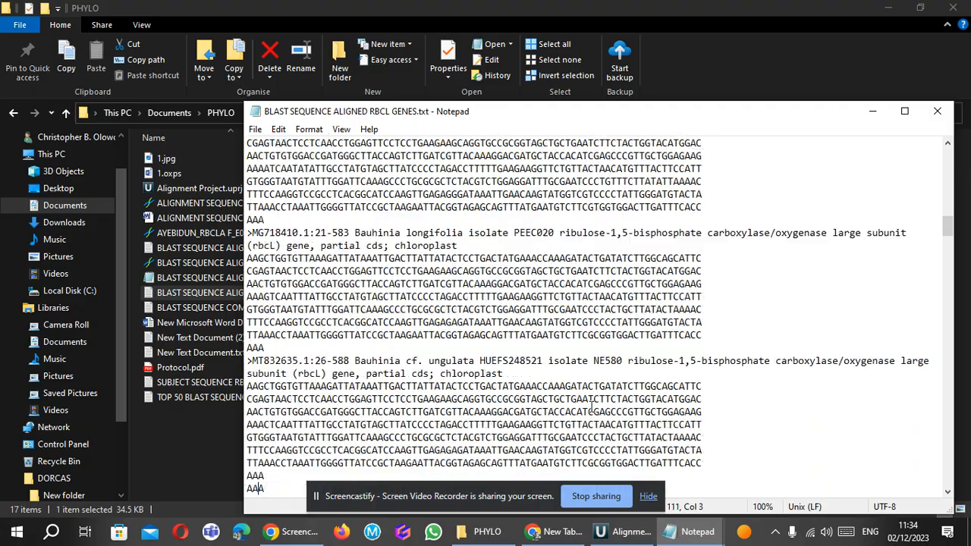
key("Down")
key("Down")
key("Down")
key("Down")
key("Down")
key("Down")
key("Down")
key("Down")
key("Down")
key("Down")
key("Down")
key("Down")
key("Down")
key("Down")
key("Down")
key("Down")
key("Down")
key("Down")
key("Down")
key("Down")
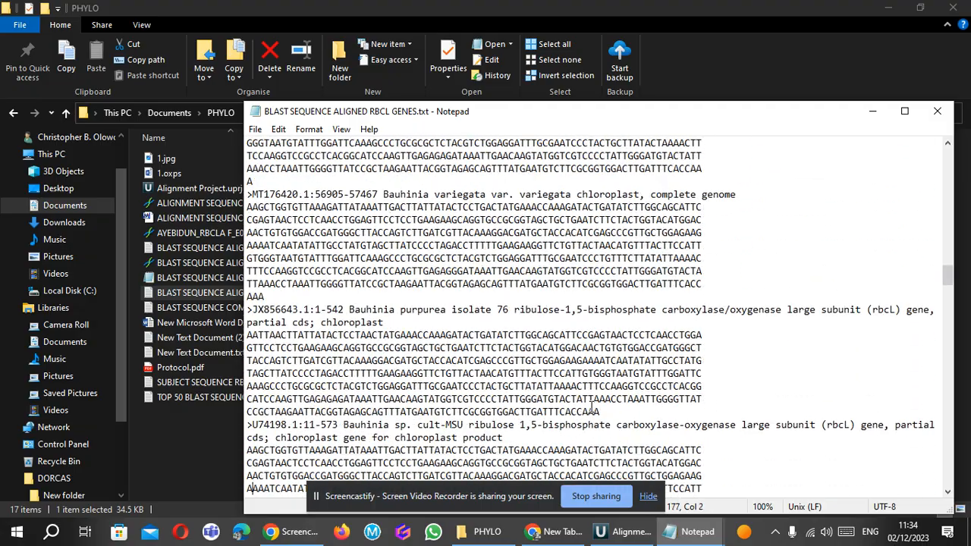
key("Down")
key("Down")
key("Down")
key("Down")
key("Down")
key("Down")
key("Down")
key("Down")
key("Down")
key("Down")
key("Down")
key("Down")
key("Down")
key("Down")
key("Down")
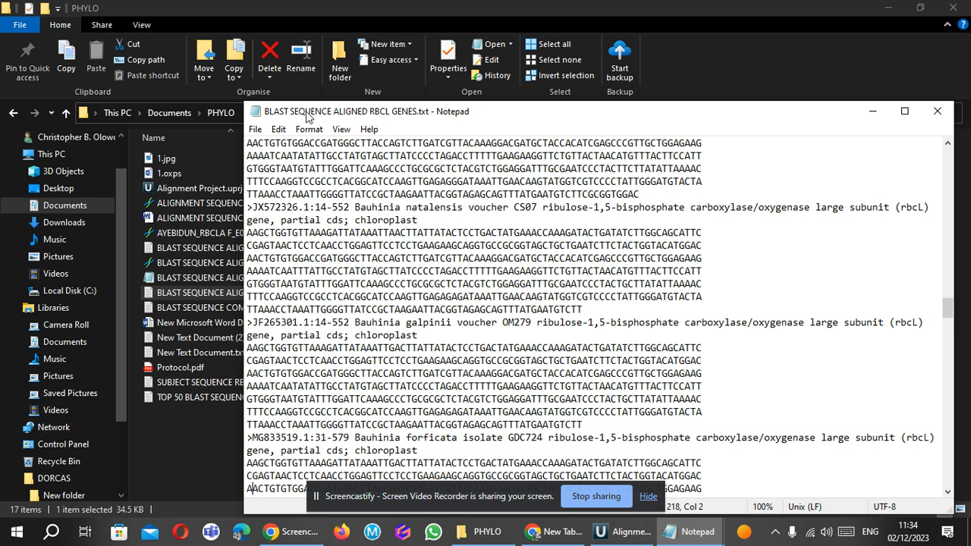
left_click(354, 218)
key("Up")
key("Up")
key("Up")
key("Up")
key("Up")
key("Up")
key("Up")
key("Up")
key("Up")
key("Up")
key("Up")
key("Up")
key("Up")
key("Up")
key("Up")
key("Up")
key("Up")
key("Up")
key("Up")
key("Up")
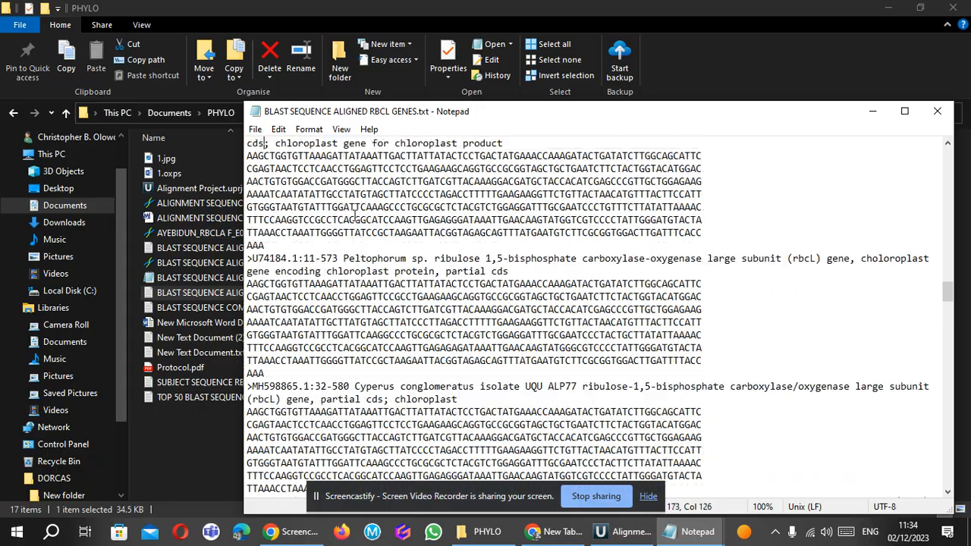
key("Up")
key("Up")
key("Up")
key("Up")
key("Up")
key("Up")
key("Up")
key("Up")
key("Up")
key("Up")
key("Up")
key("Up")
key("Up")
key("Up")
key("Up")
key("Up")
key("Up")
key("Up")
key("Up")
key("Up")
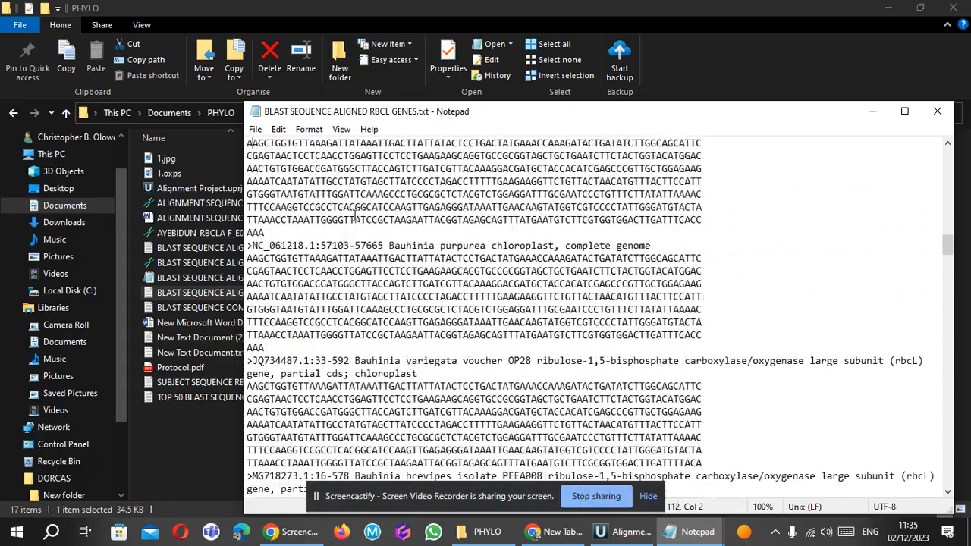
key("Up")
key("Up")
key("Up")
key("Up")
key("Up")
key("Up")
key("Up")
key("Up")
key("Up")
key("Up")
key("Up")
key("Up")
key("Up")
key("Up")
key("Up")
key("Up")
key("Up")
key("Up")
key("Up")
key("Up")
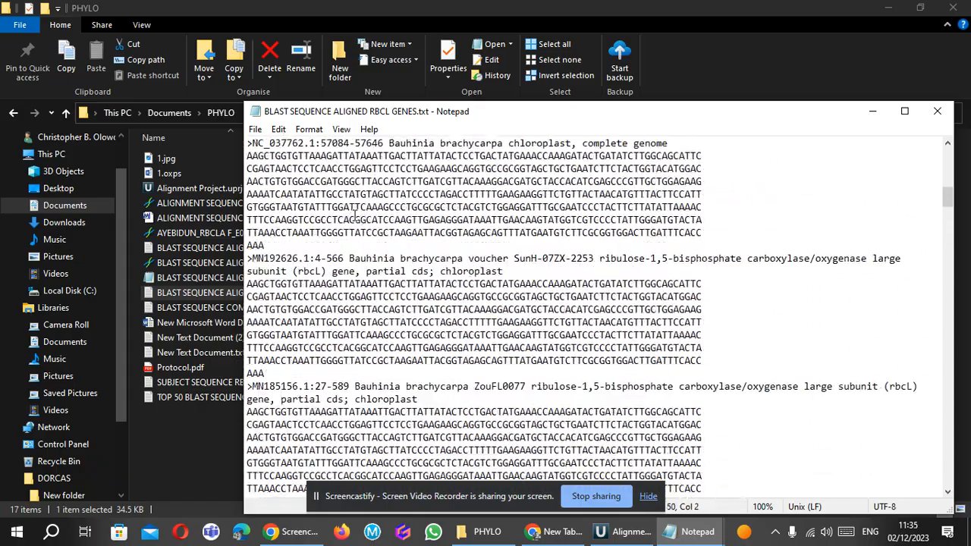
key("Up")
key("Up")
key("Up")
key("Up")
key("Up")
key("Up")
key("Up")
key("Up")
key("Up")
key("Up")
key("Up")
key("Up")
key("Up")
key("Up")
key("Up")
key("Up")
key("Up")
key("Up")
key("Up")
key("Up")
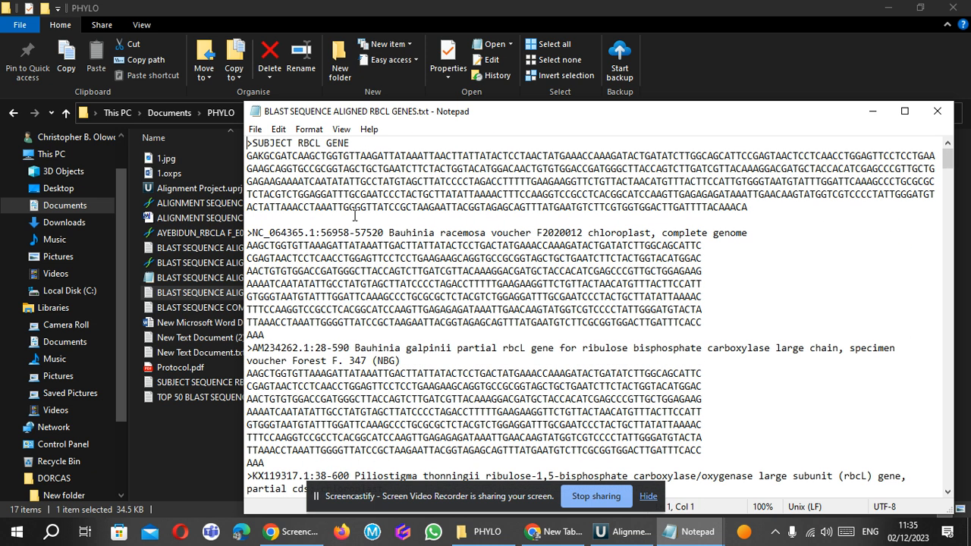
Open BLAST SEQUENCE COMPLETE GENOME RBCL GENES.txt from the PHYLO folder and compare its beginning with the aligned rbcL genes file.
left_click(482, 535)
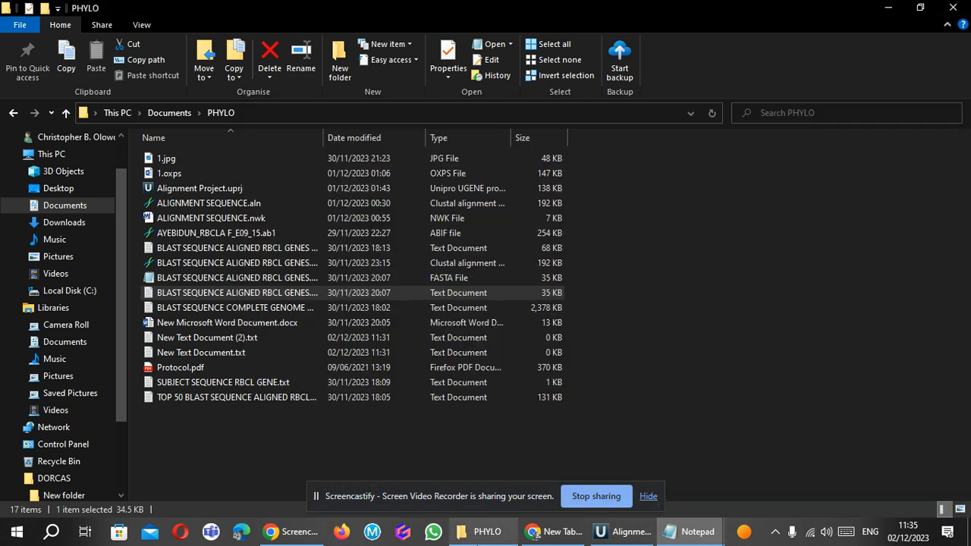
double_click(268, 308)
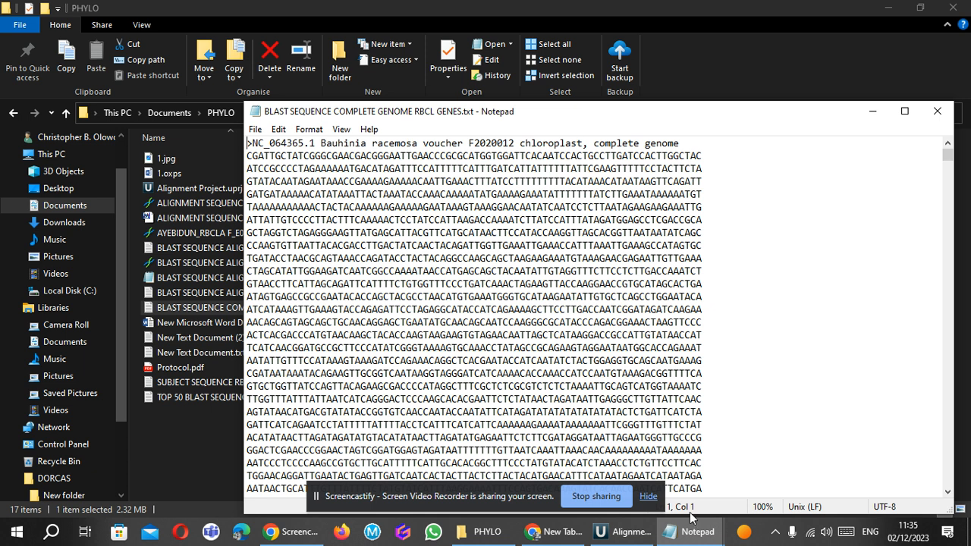
mouse_move(682, 531)
left_click(747, 485)
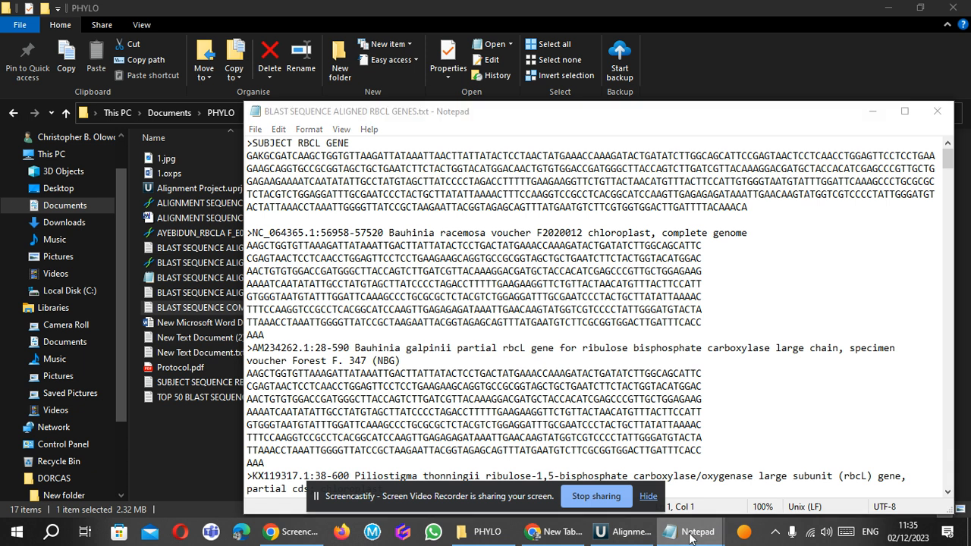
Return to BLAST SEQUENCE COMPLETE GENOME RBCL GENES.txt and examine how far the Bauhinia racemosa complete chloroplast genome sequence extends.
mouse_move(689, 531)
left_click(870, 474)
scroll(869, 468, "down", 15)
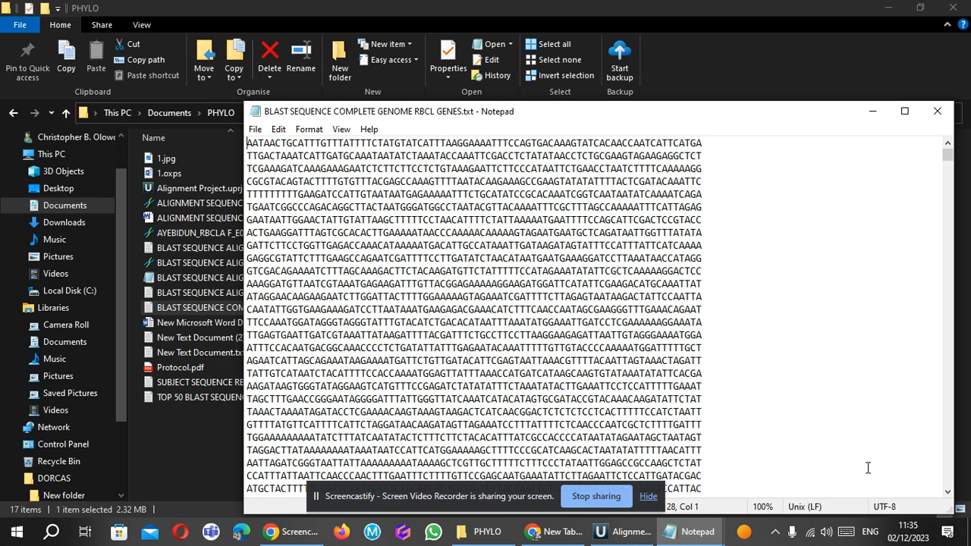
key("Page_Down")
key("Page_Down")
key("Page_Down")
key("Page_Down")
key("Page_Down")
key("Page_Down")
key("Page_Down")
key("Page_Down")
key("Page_Down")
key("Page_Down")
key("Page_Down")
key("Page_Down")
key("Page_Down")
key("Page_Down")
key("Page_Down")
key("Page_Down")
key("Page_Down")
key("Page_Down")
key("Page_Down")
key("Page_Down")
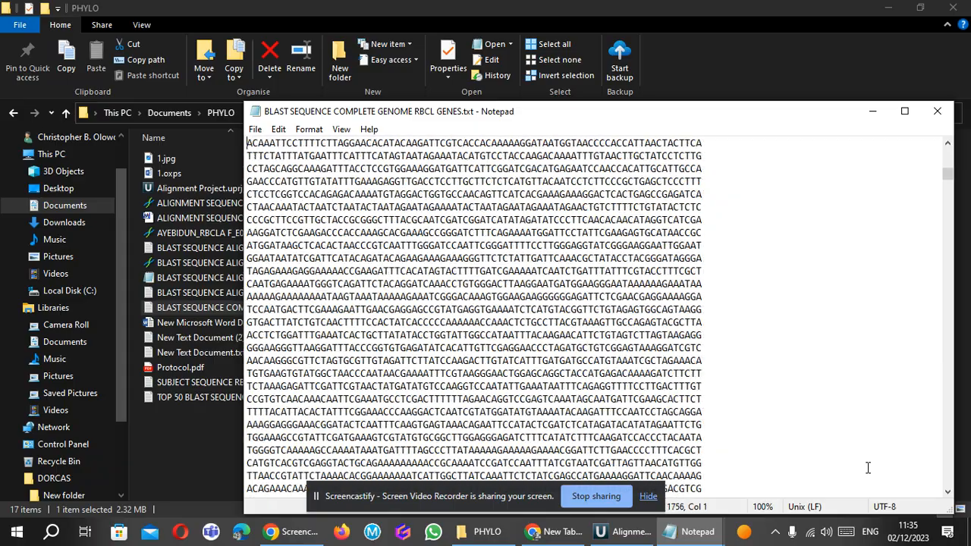
key("Page_Down")
key("Page_Down")
key("Page_Down")
key("Page_Down")
key("Page_Down")
key("Page_Down")
key("Page_Down")
key("Page_Down")
key("Page_Down")
key("Page_Down")
key("Page_Down")
key("Page_Down")
key("Page_Down")
key("Page_Down")
key("Page_Down")
key("Page_Down")
key("Page_Down")
key("Page_Down")
key("Page_Down")
key("Page_Down")
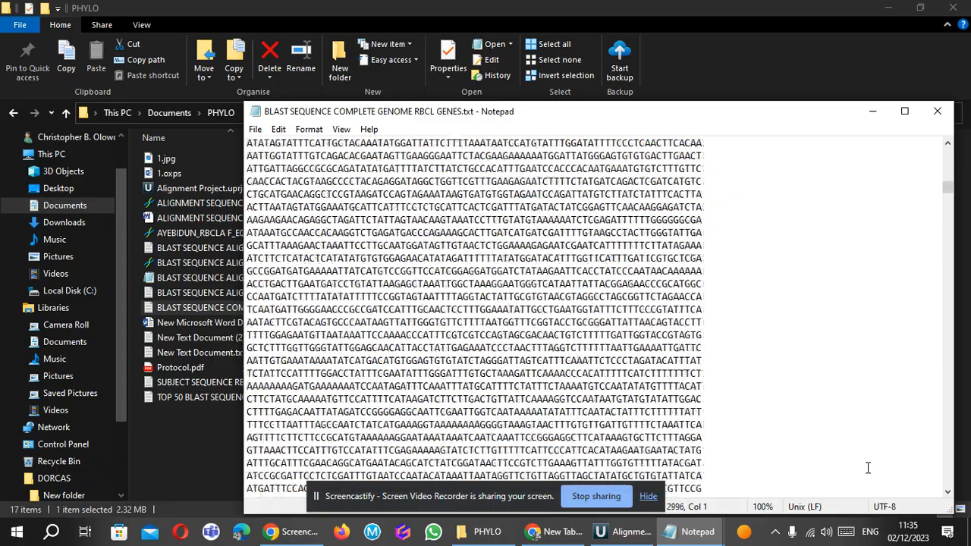
key("Page_Down")
key("Page_Down")
key("Page_Down")
key("Page_Down")
key("Page_Down")
key("Page_Down")
key("Page_Down")
key("Page_Down")
key("Page_Down")
key("Page_Down")
key("Page_Down")
key("Page_Down")
key("Page_Down")
key("Page_Down")
key("Page_Down")
key("Page_Down")
key("Page_Down")
key("Page_Down")
key("Page_Down")
key("Page_Down")
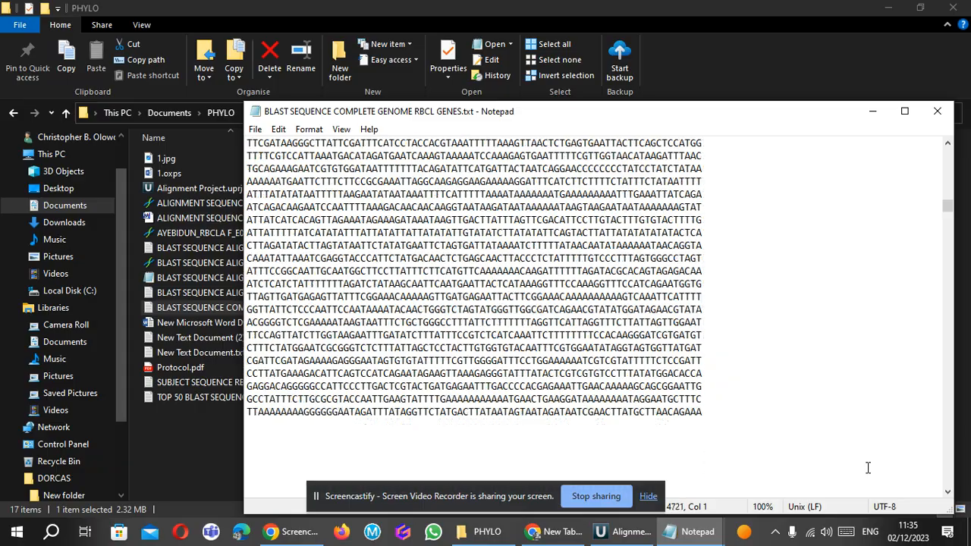
key("Page_Down")
key("Page_Down")
key("Page_Down")
key("Page_Down")
key("Page_Down")
key("Page_Down")
key("Page_Down")
key("Page_Down")
key("Page_Down")
key("Page_Down")
key("Page_Down")
key("Page_Down")
key("Page_Down")
key("Page_Down")
key("Page_Down")
key("Page_Down")
key("Page_Down")
key("Page_Down")
key("Page_Down")
key("Page_Down")
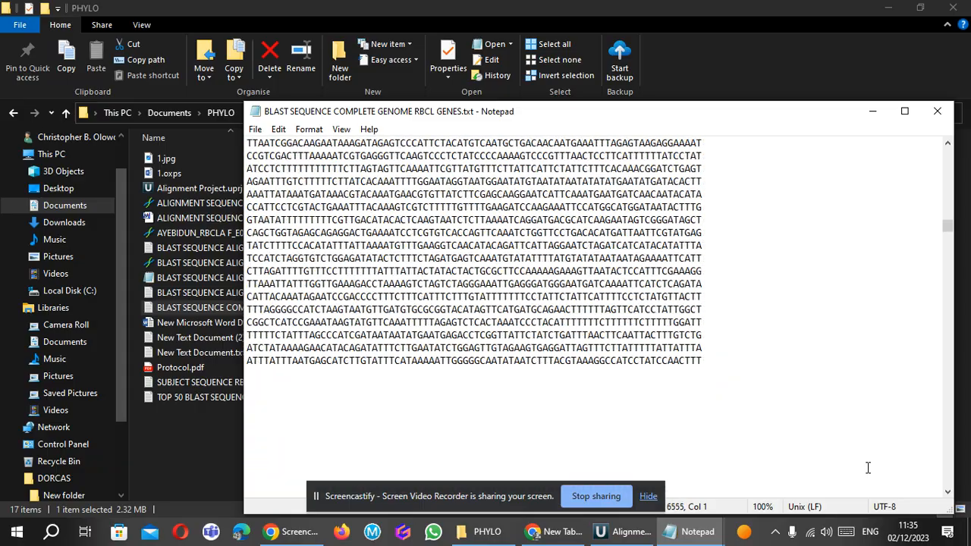
key("Page_Down")
key("Page_Down")
key("Page_Down")
key("Page_Down")
key("Page_Down")
key("Page_Down")
key("Page_Down")
key("Page_Down")
key("Page_Down")
key("Page_Down")
key("Page_Down")
key("Page_Down")
key("Page_Down")
key("Page_Down")
key("Page_Down")
key("Page_Down")
key("Page_Down")
key("Page_Down")
key("Page_Down")
key("Page_Down")
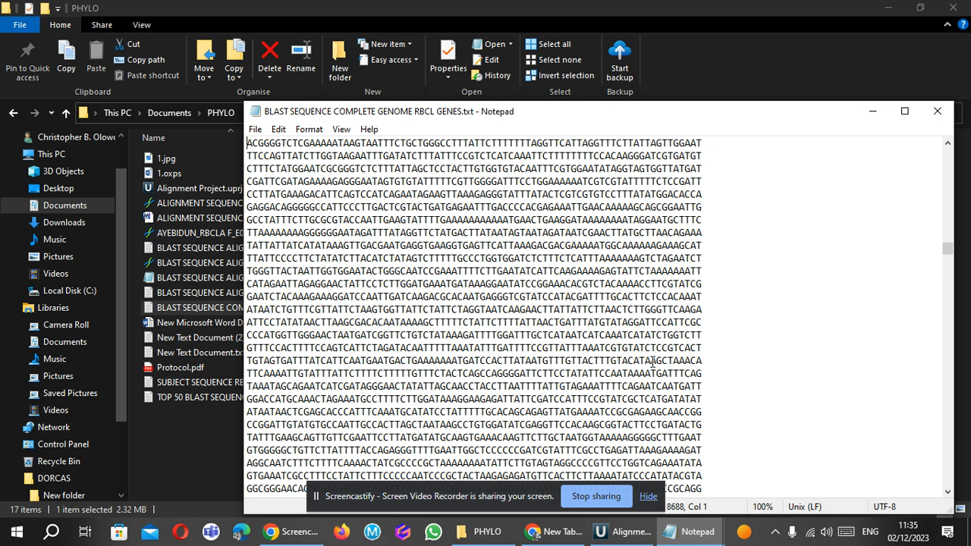
Review BLAST SEQUENCE ALIGNED RBCL GENES.txt from the subject gene to its last entry over UGENE, and minimise the file's window.
mouse_move(688, 532)
left_click(748, 468)
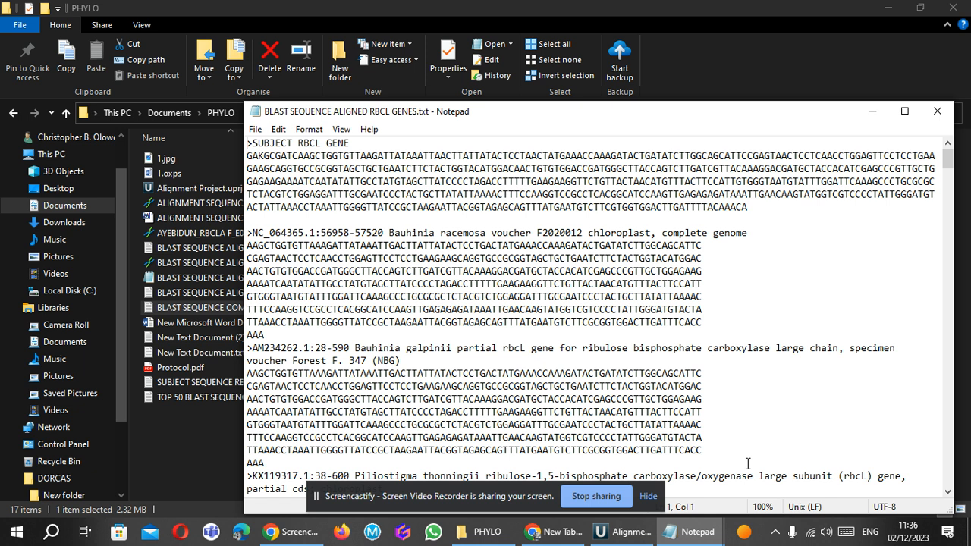
left_click(603, 537)
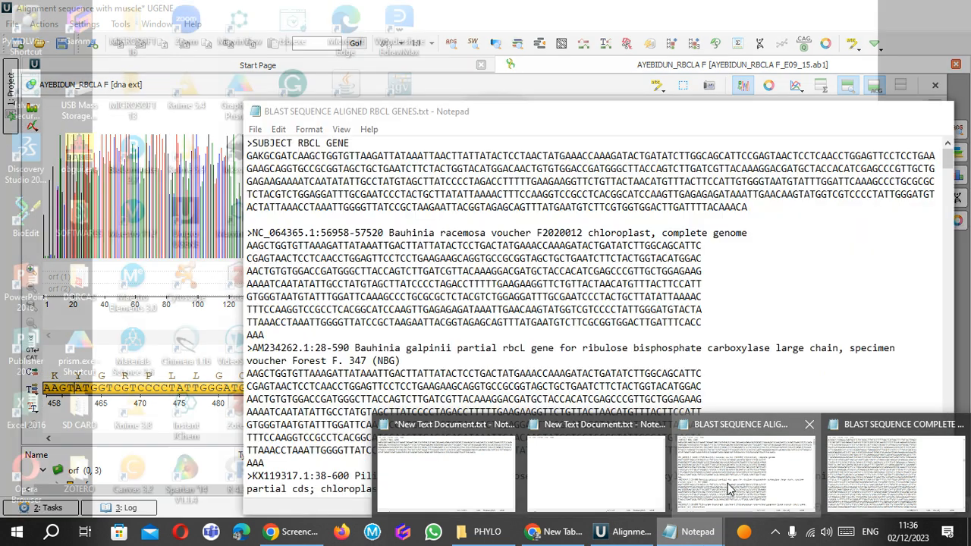
left_click(728, 490)
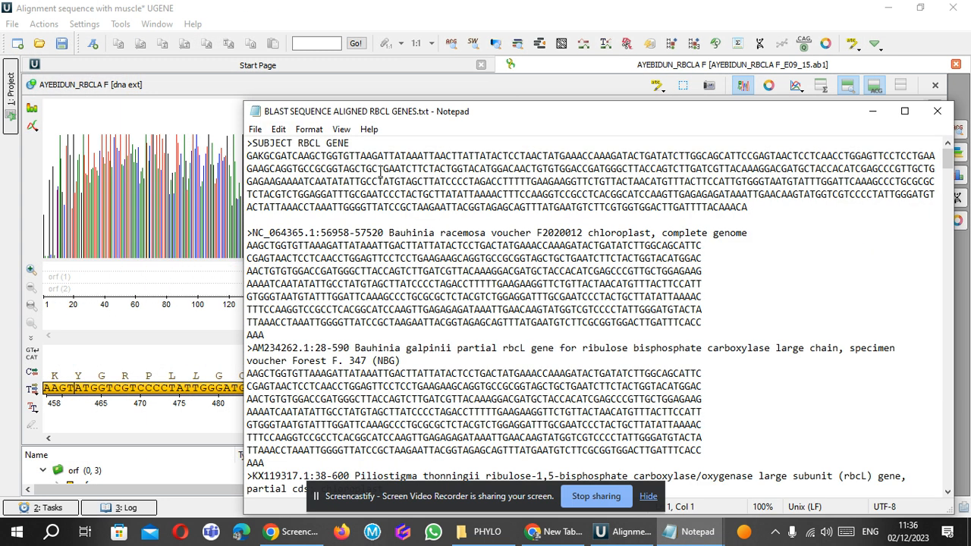
left_click(304, 233)
key("Page_Down")
key("Page_Down")
key("Page_Down")
key("Page_Down")
key("Page_Down")
key("Page_Down")
key("Page_Down")
key("Page_Down")
key("Page_Down")
key("Page_Down")
key("Page_Down")
key("Page_Down")
key("Page_Down")
key("Page_Down")
key("Page_Down")
key("Page_Down")
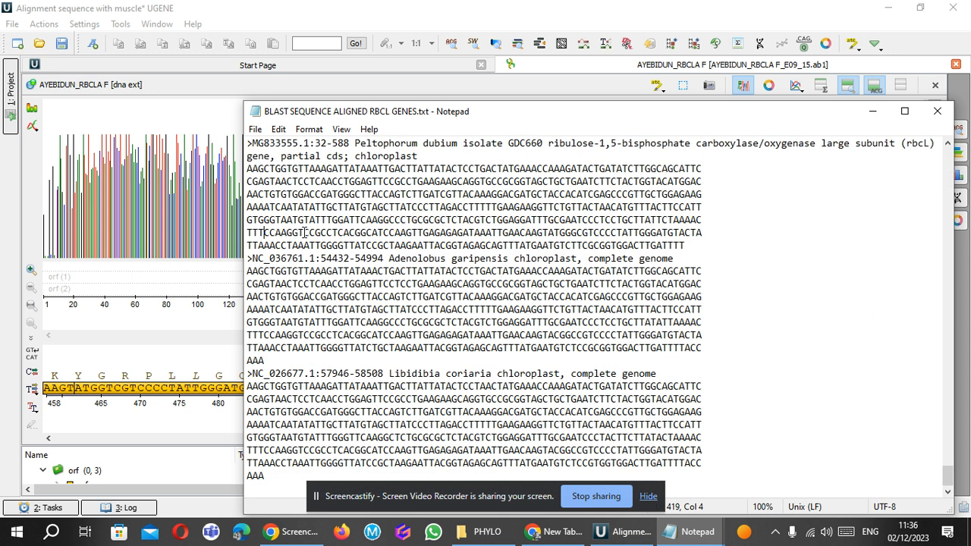
key("Page_Up")
key("Page_Up")
key("Page_Up")
key("Page_Up")
key("Page_Up")
key("Page_Up")
key("Page_Up")
key("Page_Up")
key("Page_Up")
key("Page_Up")
key("Page_Up")
key("Page_Up")
key("Page_Up")
key("Page_Up")
key("Page_Up")
key("Page_Up")
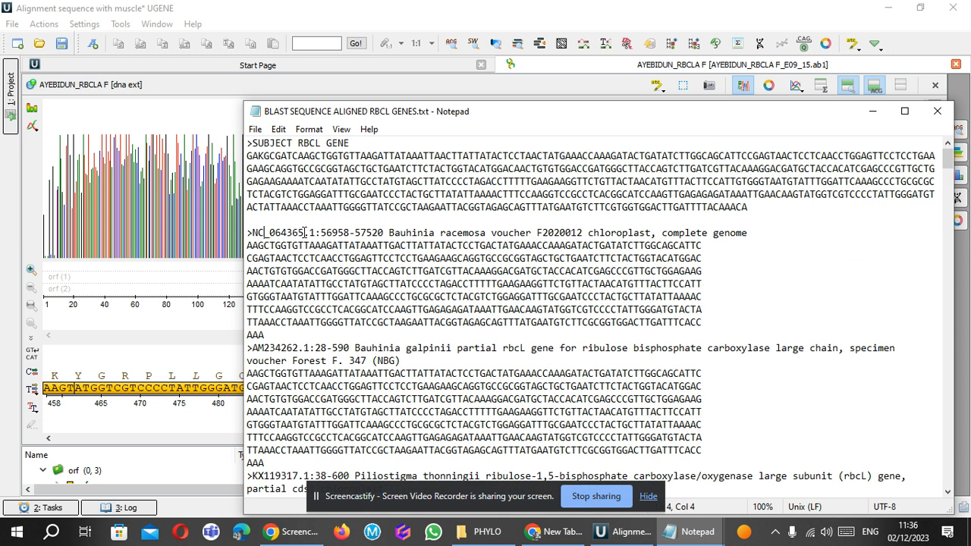
key("Page_Down")
key("Page_Up")
left_click(873, 111)
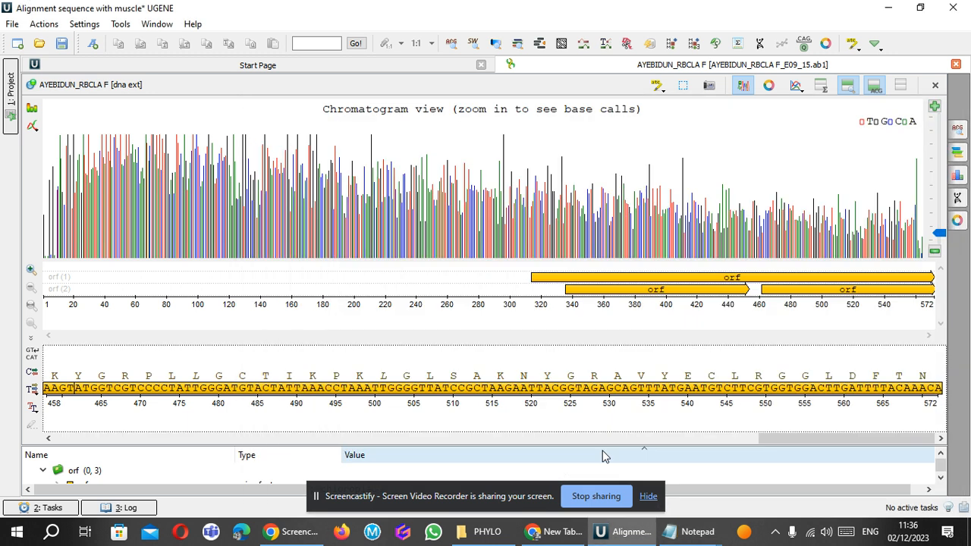
Create a UGENE project named New Project, overwriting the existing project.uprj in the UGENE_Data folder.
left_click(13, 25)
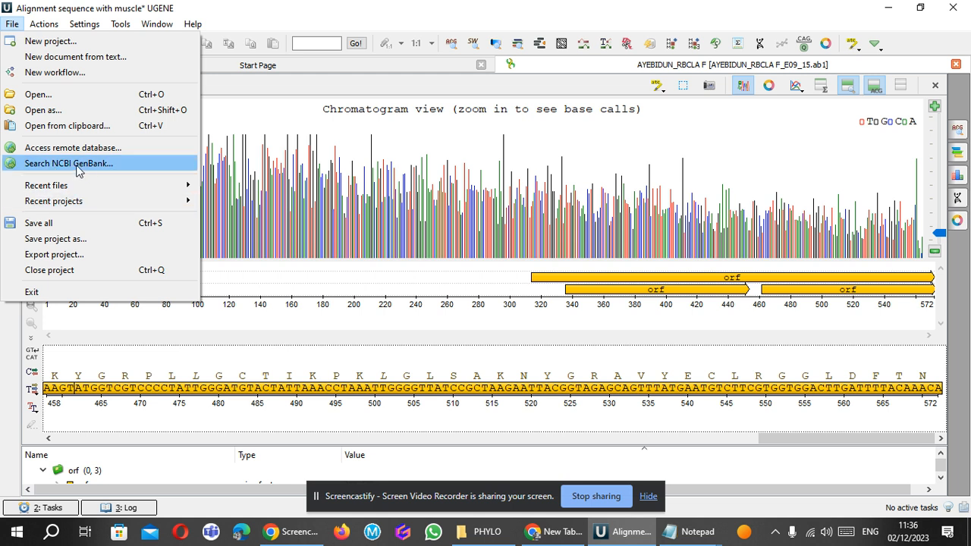
left_click(50, 41)
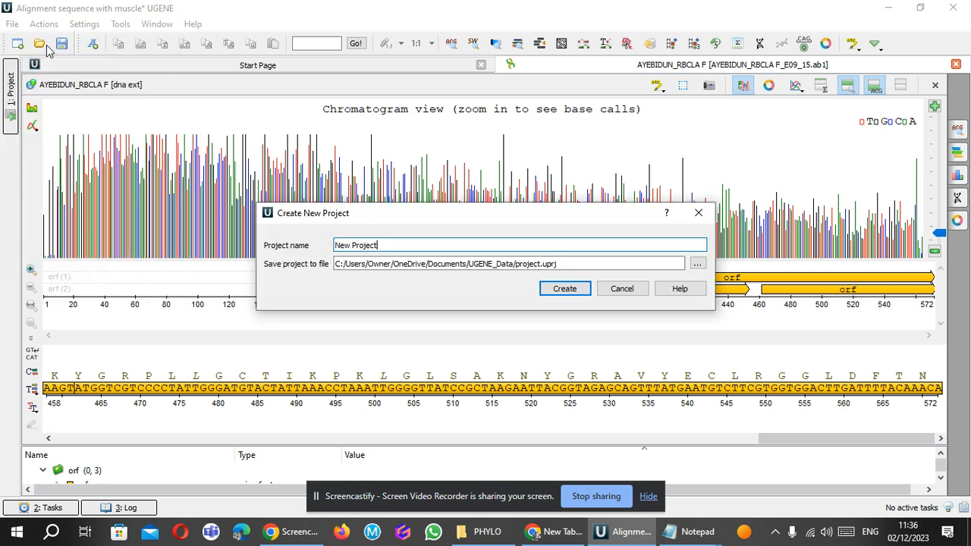
left_click(569, 289)
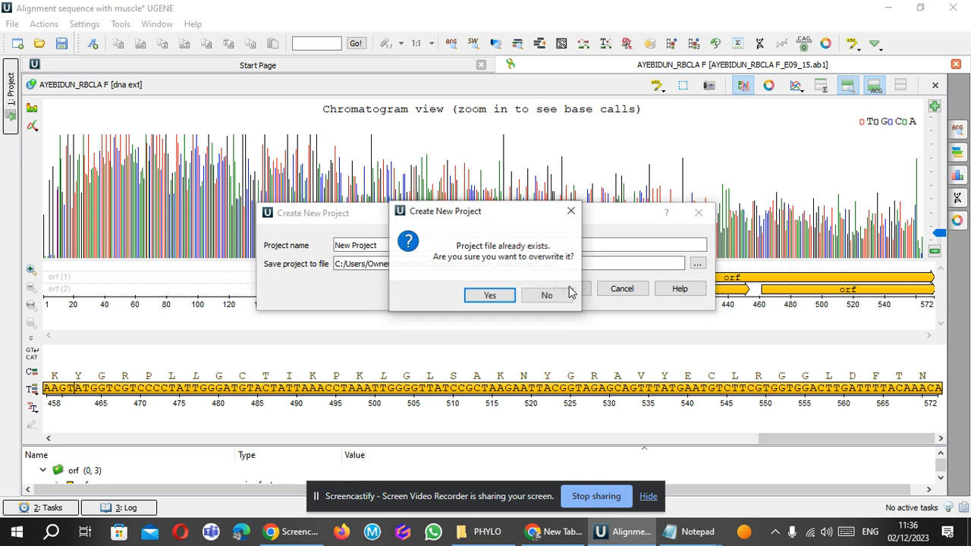
left_click(505, 301)
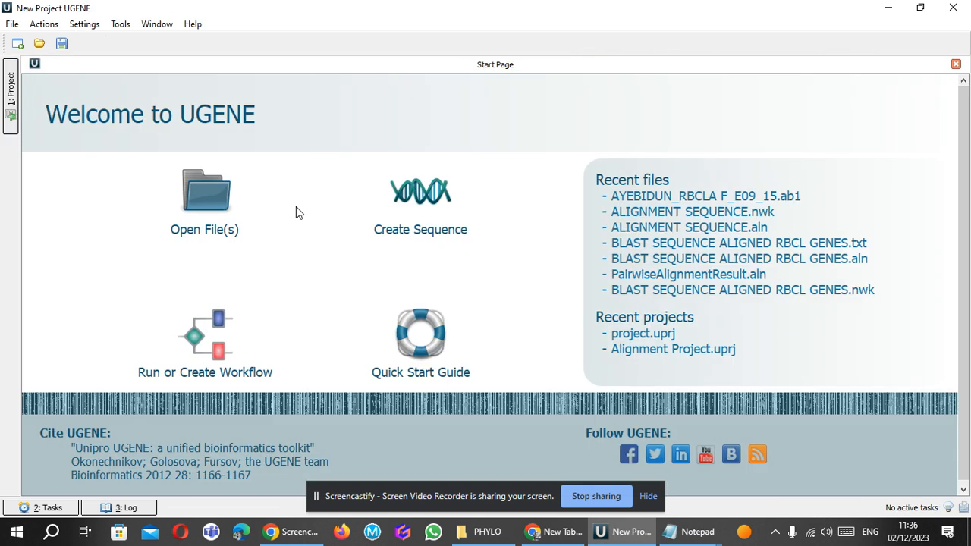
Open BLAST SEQUENCE ALIGNED RBCL GENES.txt from the PHYLO folder as separate sequences in the sequence viewer.
left_click(214, 203)
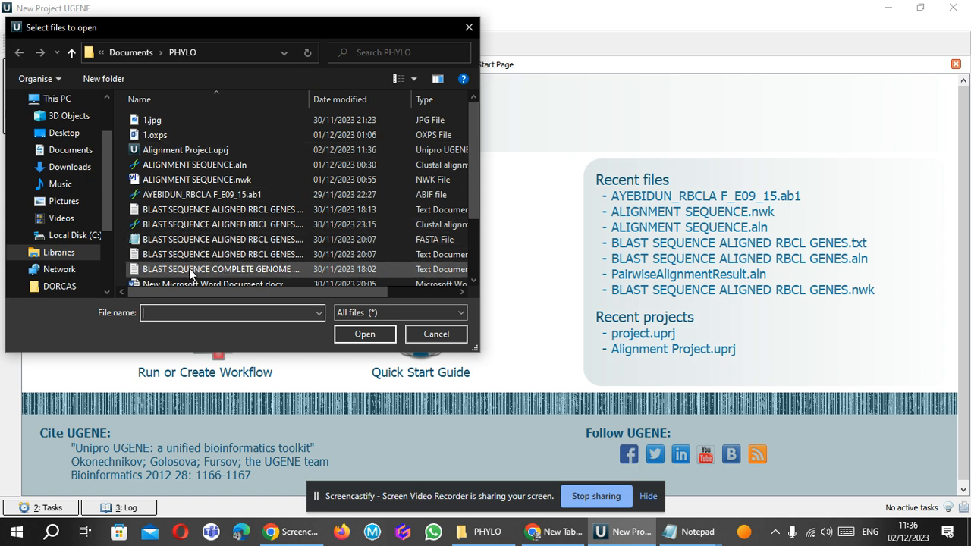
left_click(189, 253)
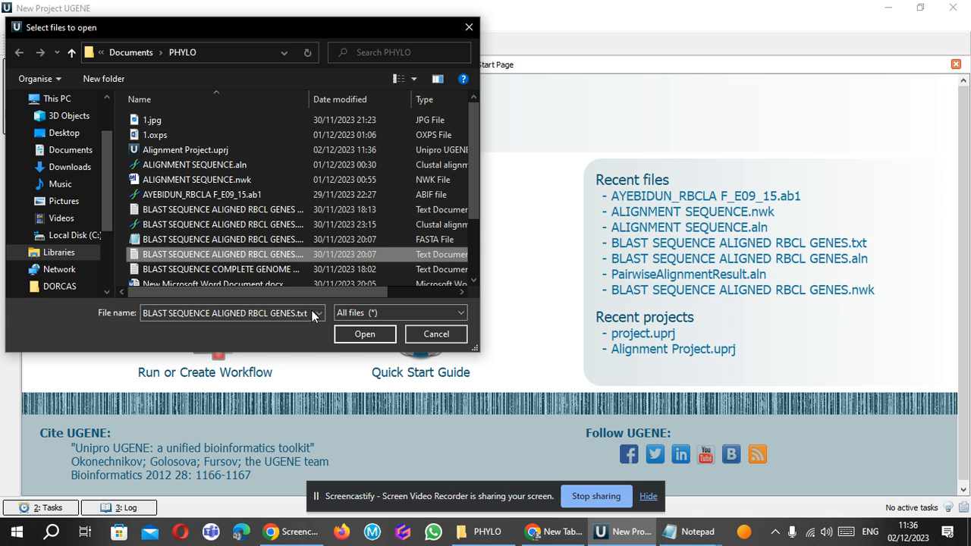
left_click(368, 335)
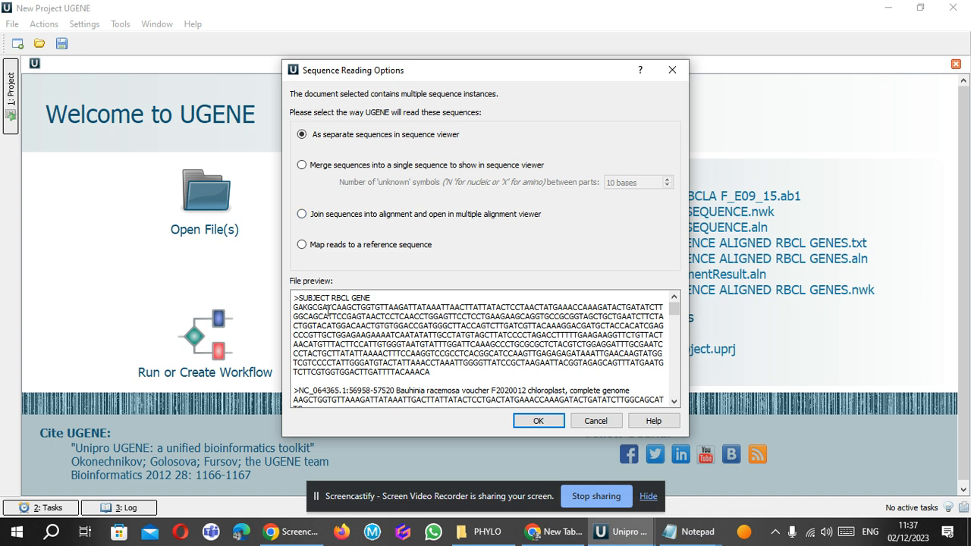
left_click(536, 420)
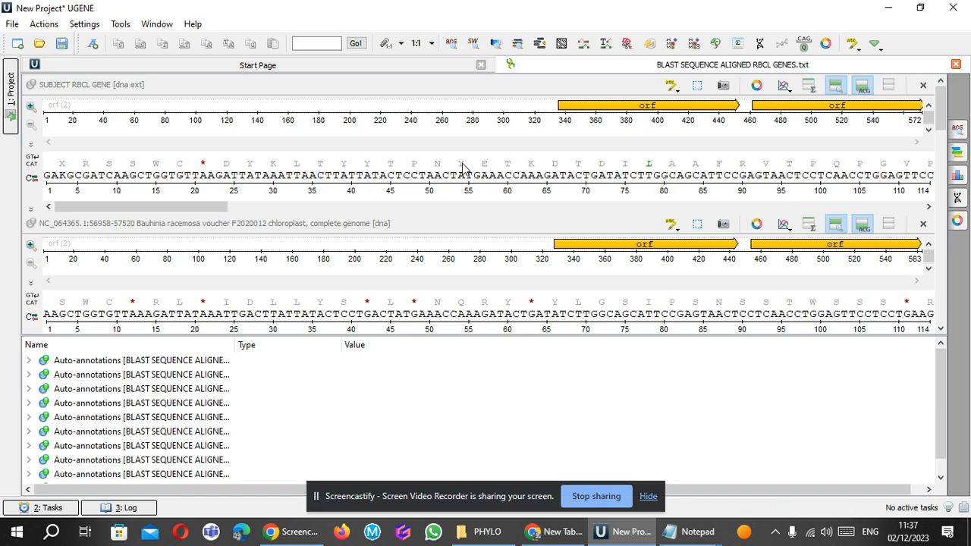
Show the project's objects and examine the loaded sequences down to the Z70162.1 B.purpurea chloroplast rbcL gene.
left_click(11, 113)
left_click(137, 140)
key("Down")
key("Down")
key("Down")
key("Down")
key("Down")
key("Down")
key("Down")
key("Down")
key("Down")
key("Down")
key("Down")
key("Down")
key("Down")
key("Down")
key("Down")
key("Down")
key("Down")
key("Down")
key("Down")
key("Down")
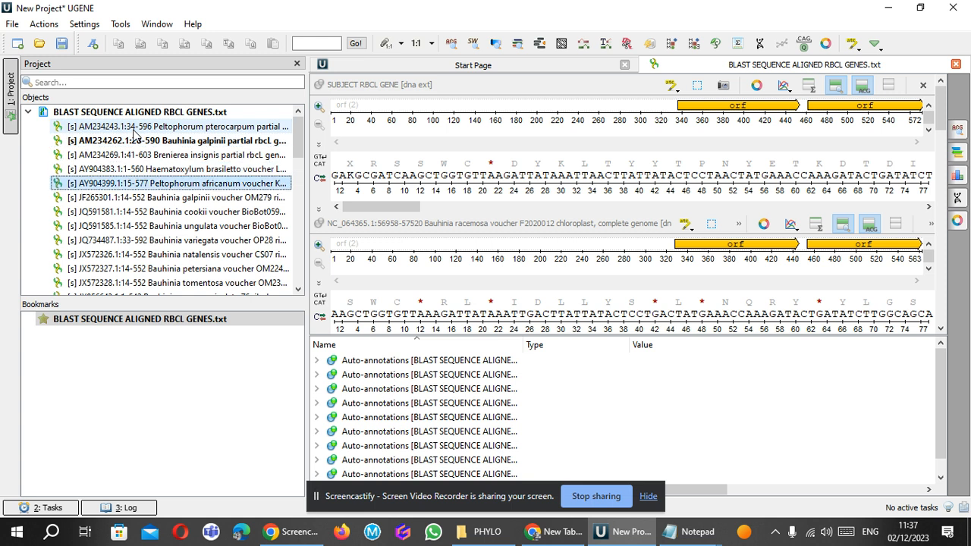
key("Down")
key("Down")
key("Down")
key("Down")
key("Down")
key("Down")
key("Down")
key("Down")
key("Down")
key("Down")
key("Down")
key("Down")
key("Down")
key("Down")
key("Down")
key("Down")
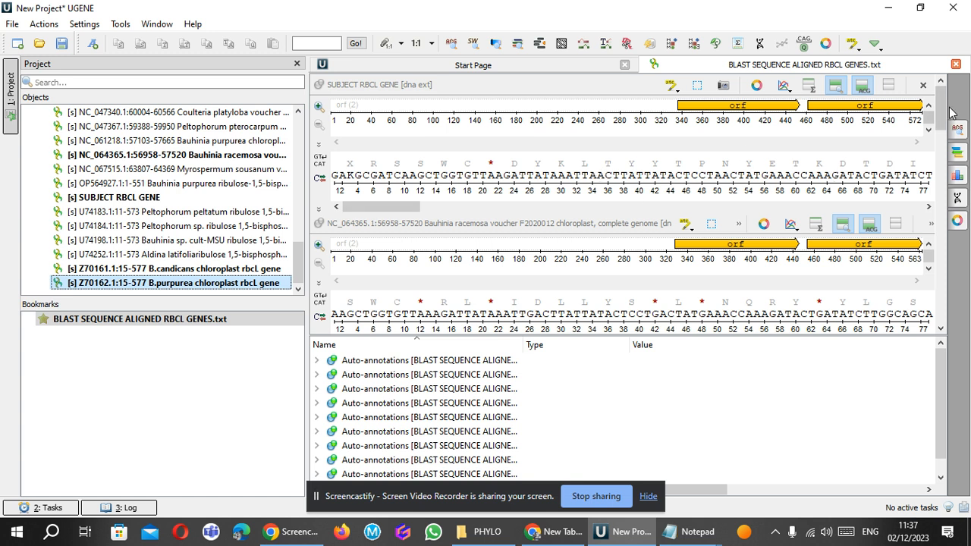
Examine the sequence views from SUBJECT RBCL GENE to the last one and expand the first auto-annotations group.
scroll(947, 134, "down", 2)
left_click_drag(947, 134, 953, 316)
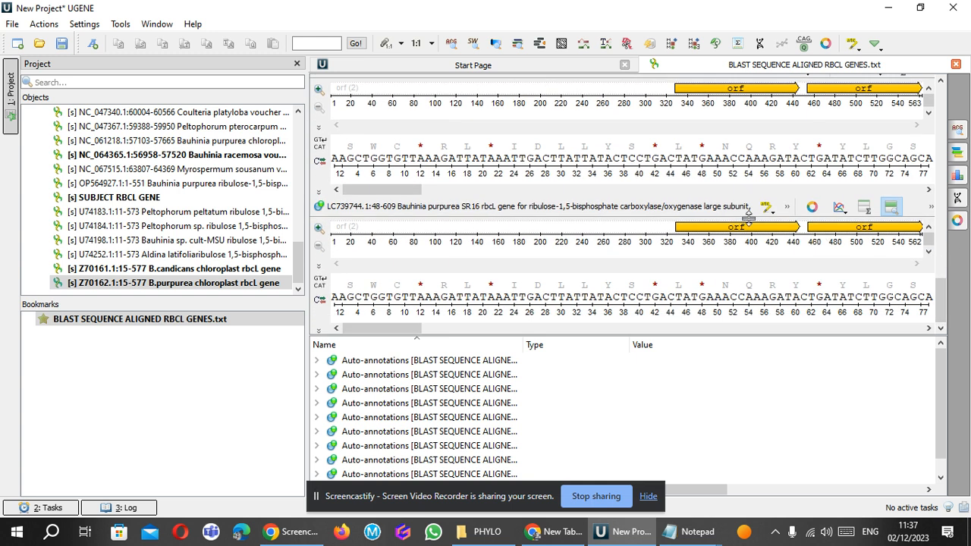
left_click_drag(941, 304, 936, 106)
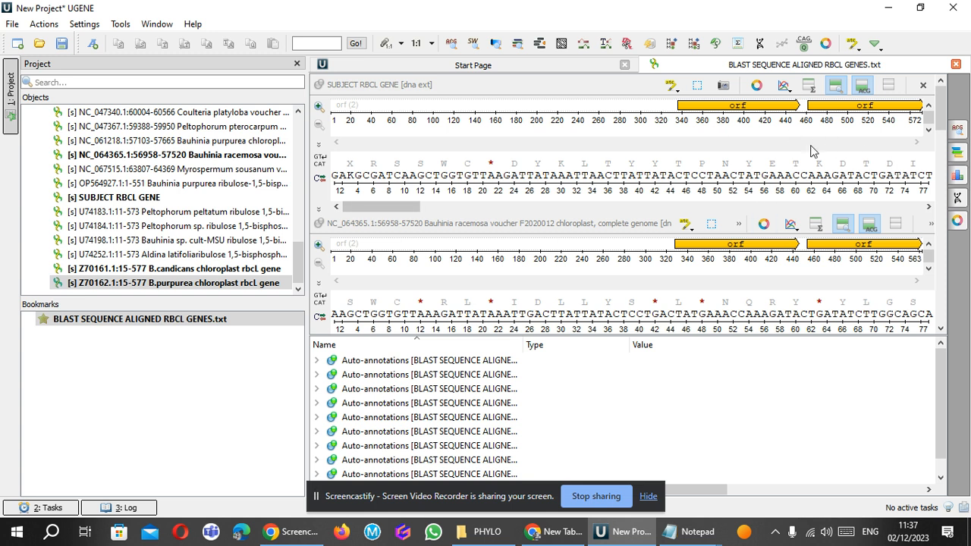
left_click(319, 362)
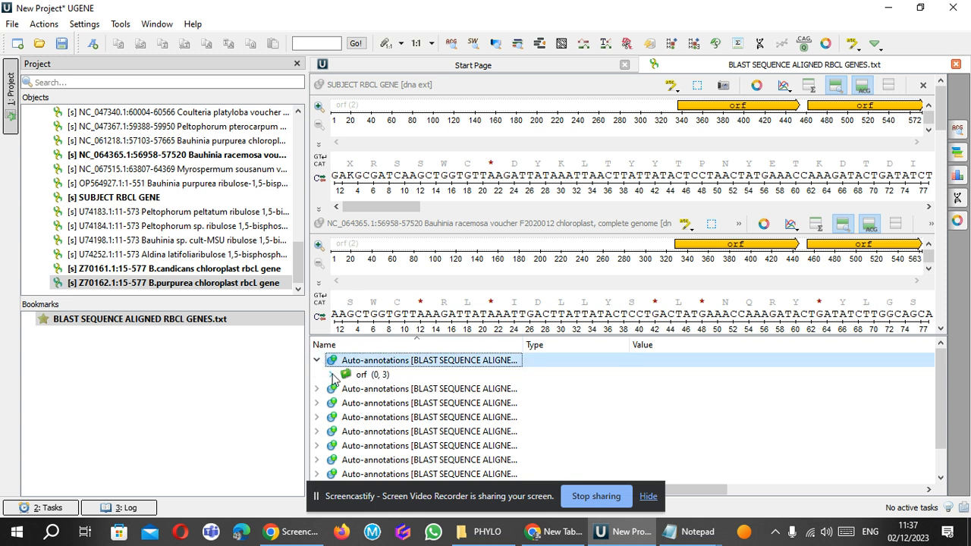
Examine the orf annotations in the first two auto-annotation groups, and collapse the first group.
left_click(331, 375)
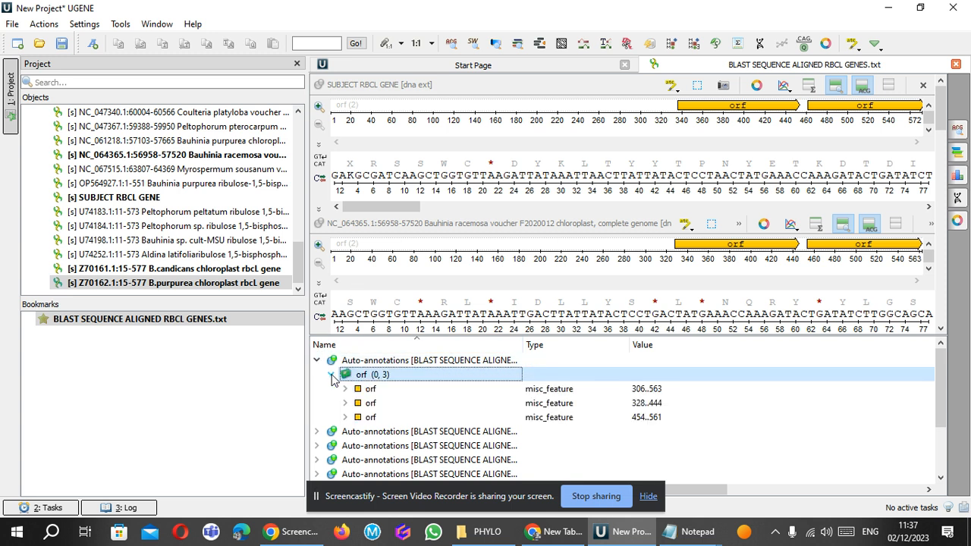
left_click(331, 375)
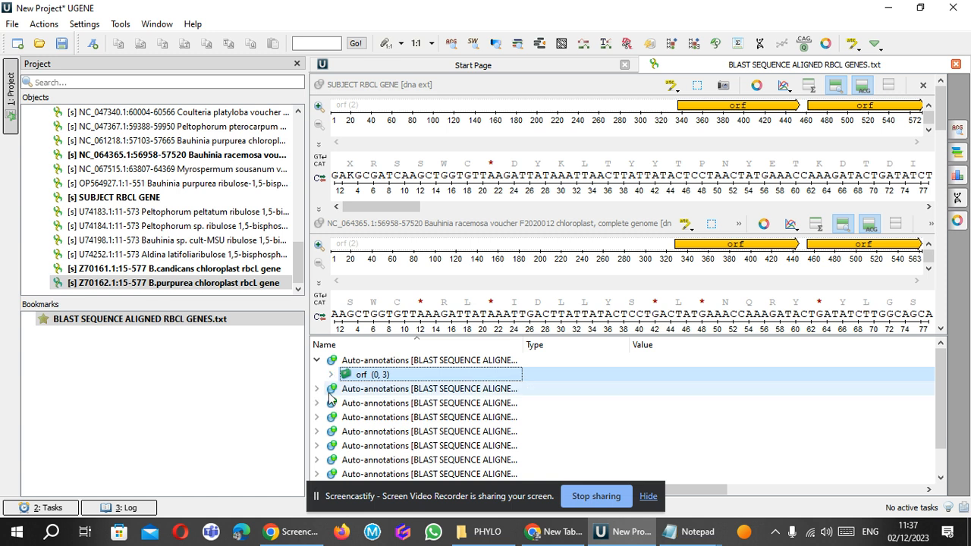
left_click(317, 388)
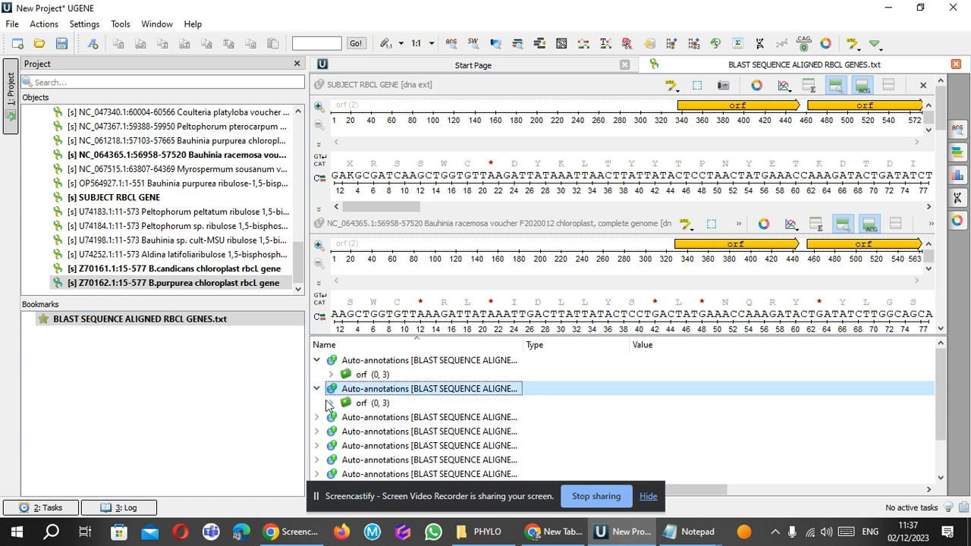
left_click(330, 403)
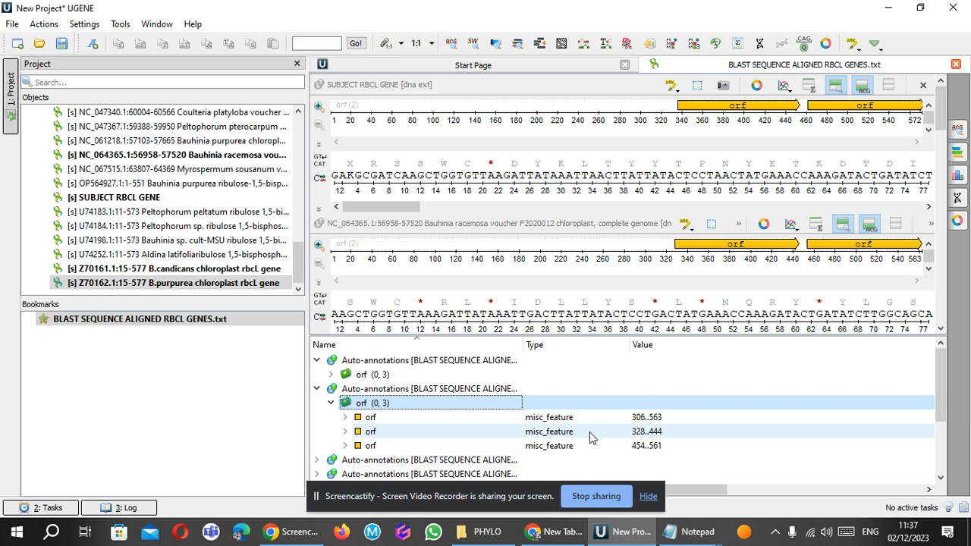
left_click(331, 402)
left_click(331, 375)
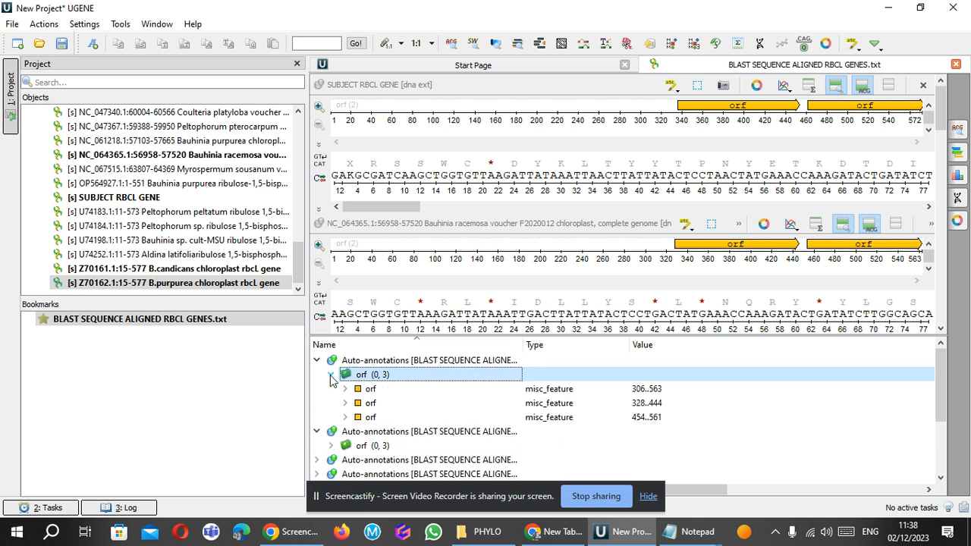
left_click(317, 361)
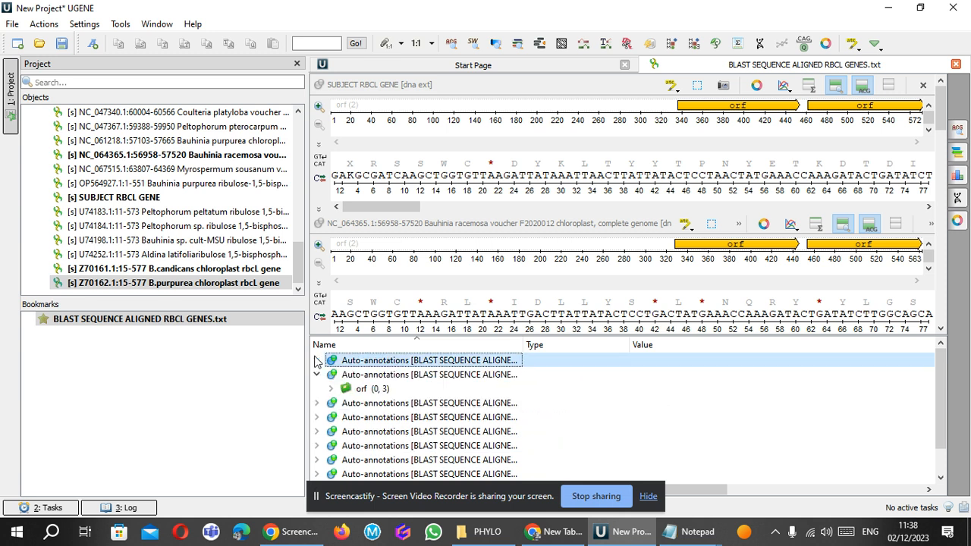
Select all sequences in BLAST SEQUENCE ALIGNED RBCL GENES.txt, from AM234243.1 Peltophorum pterocarpum through Z70162.1 B.purpurea.
left_click(180, 115)
key("Up")
key("Up")
key("Up")
key("Up")
key("Up")
key("Up")
key("Up")
key("Up")
key("Up")
key("Up")
key("Up")
key("Up")
key("Up")
key("Up")
key("Up")
key("Up")
key("Up")
key("Up")
key("Up")
key("Up")
key("Up")
key("Up")
key("Up")
key("Up")
key("Up")
key("Up")
key("Up")
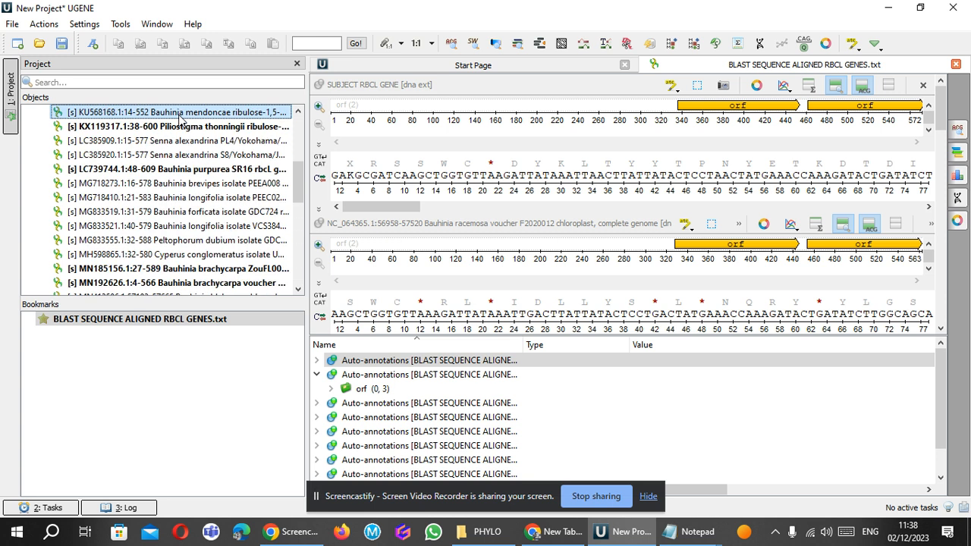
left_click(155, 129)
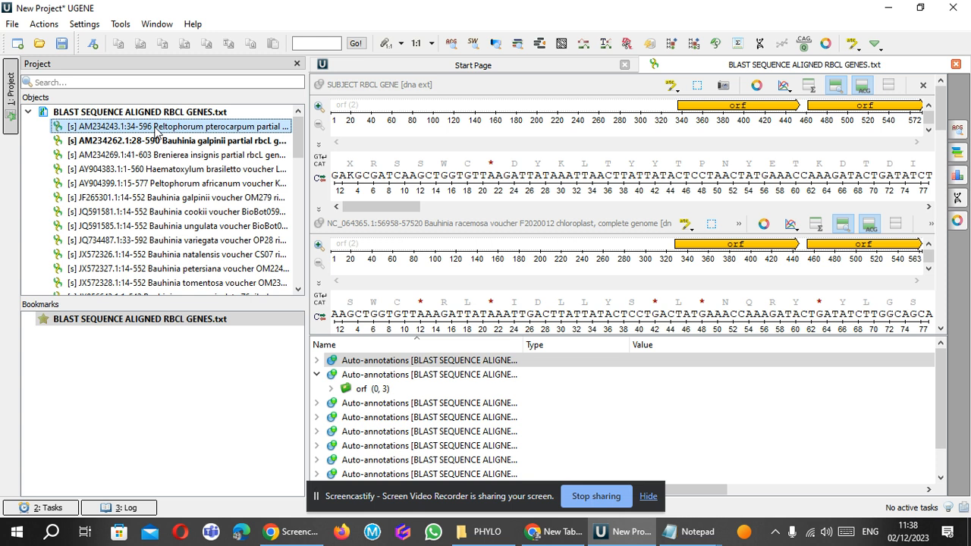
key("shift+Down")
key("shift+Down")
key("shift+Down")
key("shift+Down")
key("shift+Down")
key("shift+Down")
key("shift+Down")
key("shift+Down")
key("shift+Down")
key("shift+Down")
key("shift+Down")
key("shift+Down")
key("shift+Down")
key("shift+Down")
key("shift+Down")
key("shift+Down")
key("shift+Down")
key("shift+Down")
key("shift+Down")
key("shift+Down")
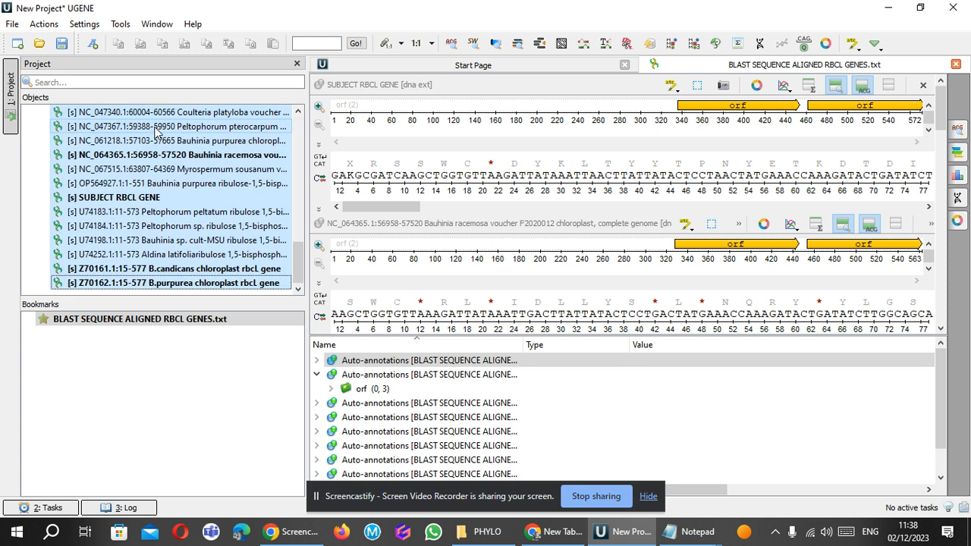
Start exporting the selected sequences as an alignment in CLUSTALW format.
right_click(129, 202)
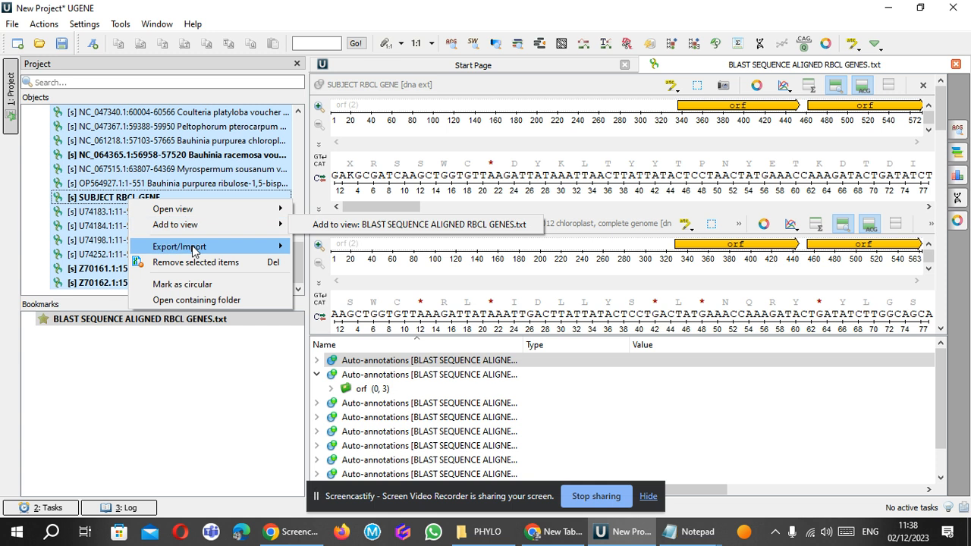
mouse_move(194, 250)
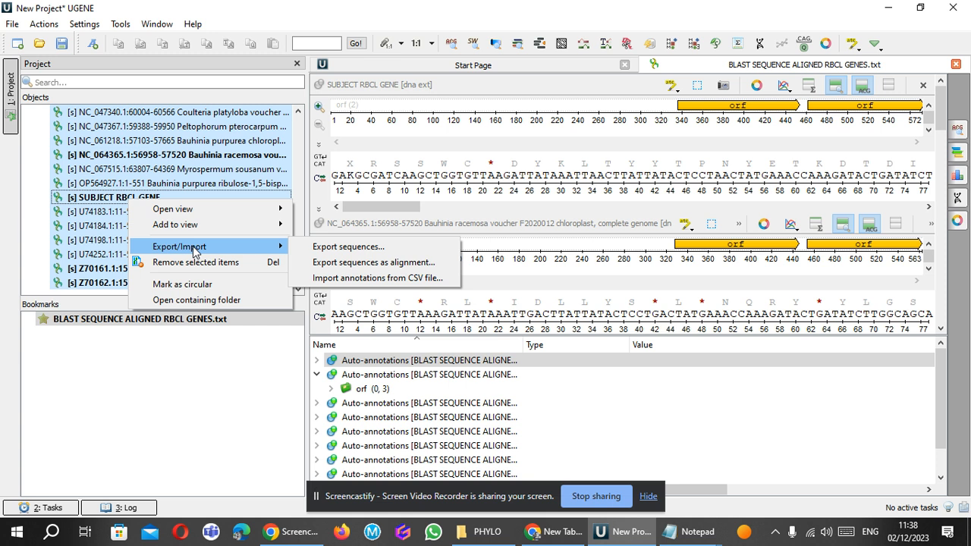
left_click(355, 262)
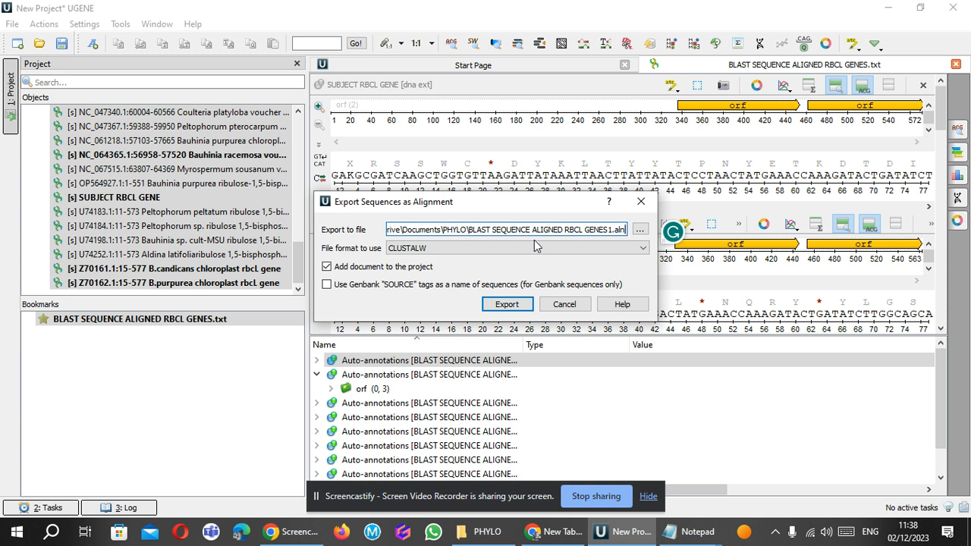
left_click(639, 248)
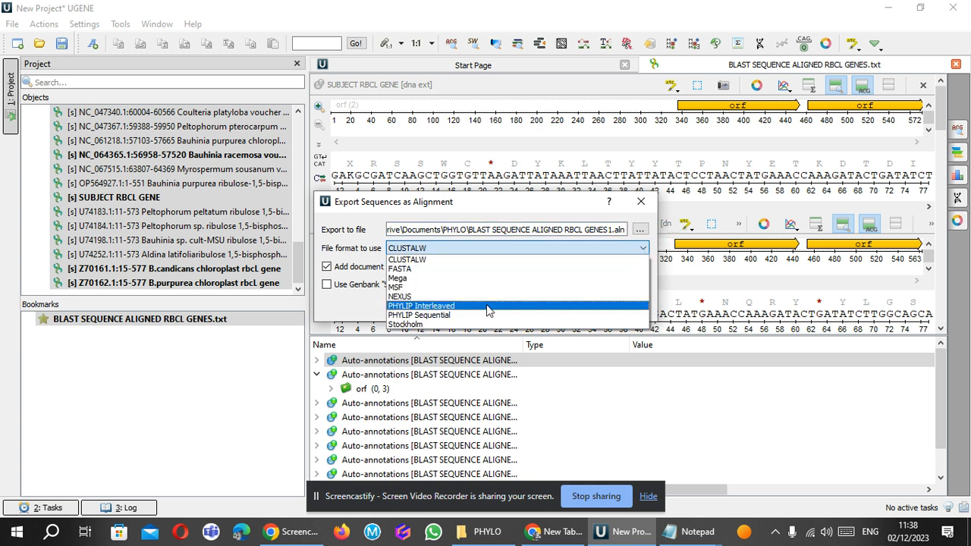
left_click(500, 260)
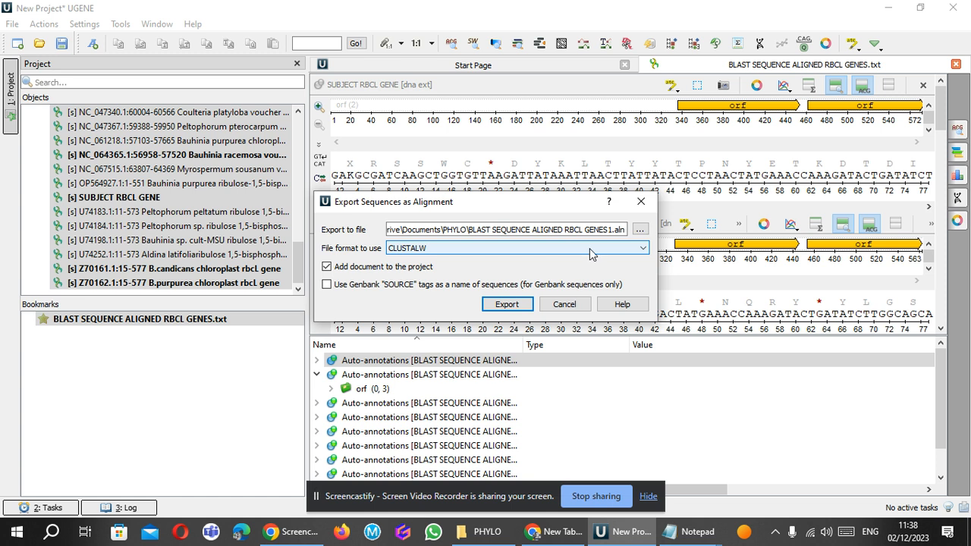
Name the output file ALIGNED RBCL GENES.aln in the PHYLO folder and export the alignment, adding it to the project.
left_click(642, 230)
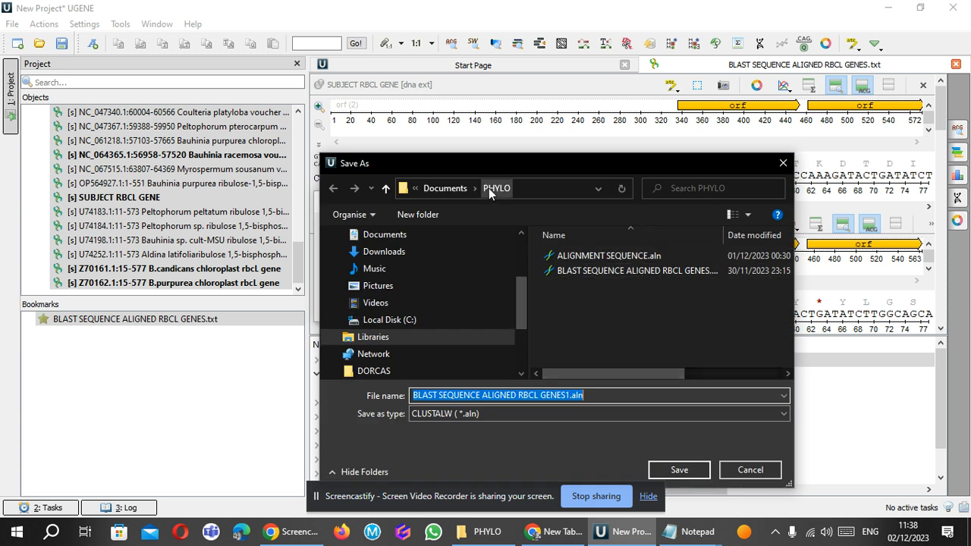
left_click(487, 396)
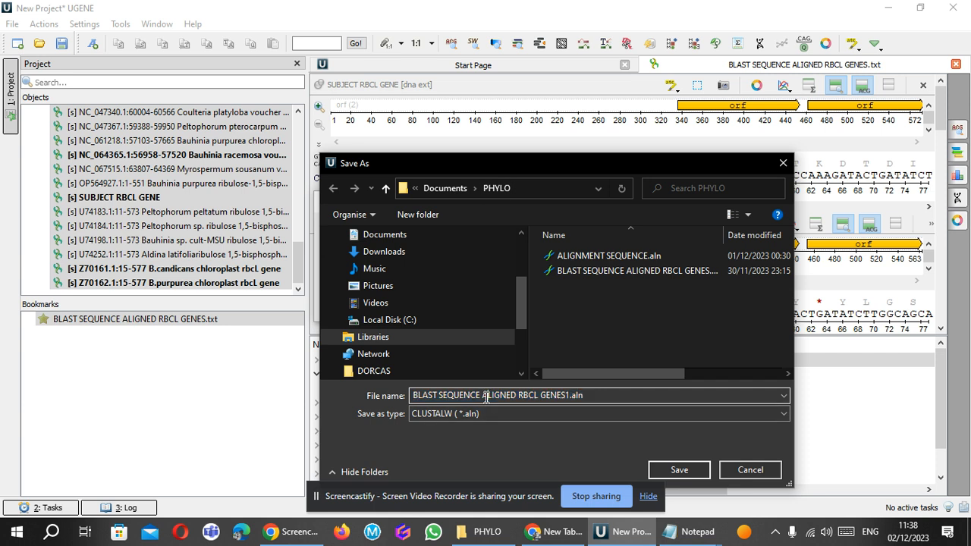
key("BackSpace")
key("BackSpace")
key("BackSpace")
key("BackSpace")
key("BackSpace")
key("BackSpace")
key("BackSpace")
key("BackSpace")
key("BackSpace")
key("BackSpace")
key("BackSpace")
key("BackSpace")
key("BackSpace")
key("BackSpace")
key("BackSpace")
left_click(498, 395)
key("BackSpace")
type("1")
key("BackSpace")
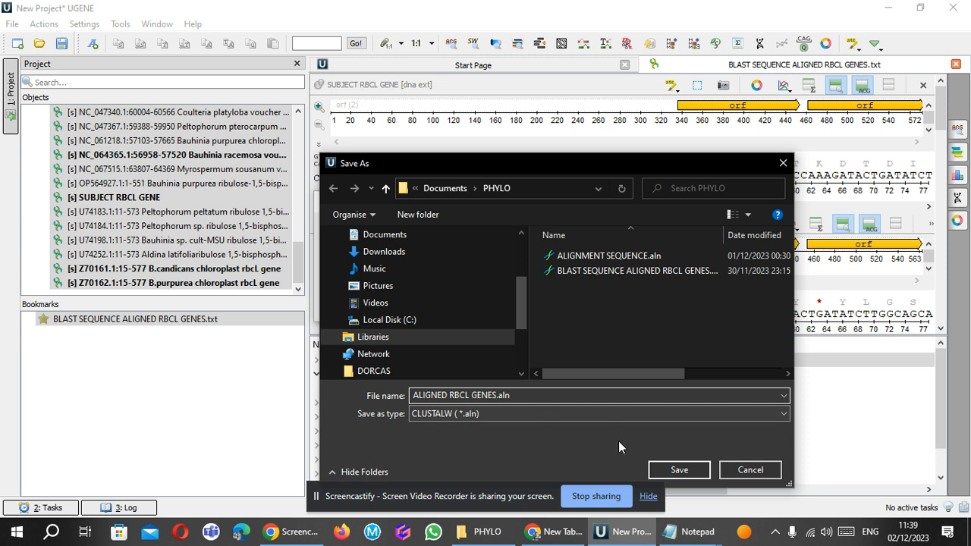
left_click(659, 471)
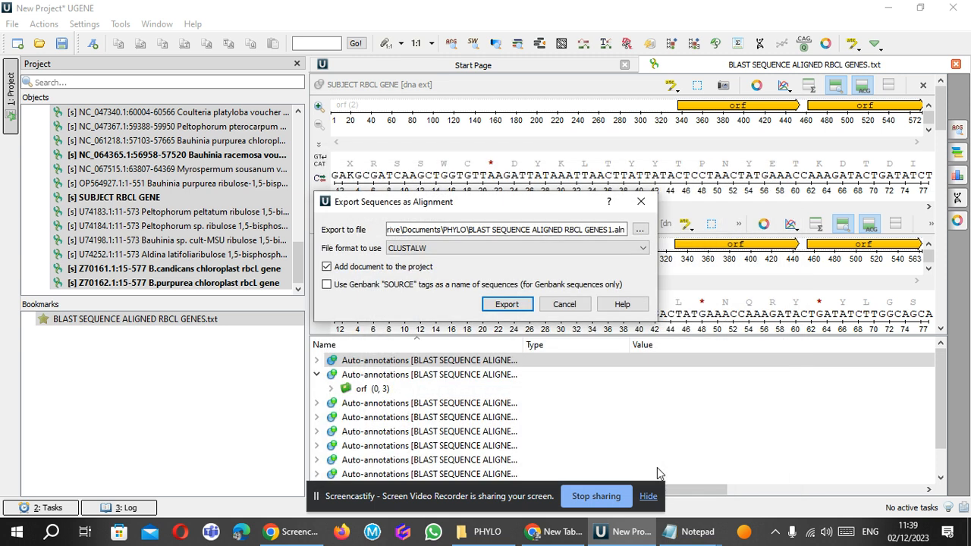
left_click(522, 306)
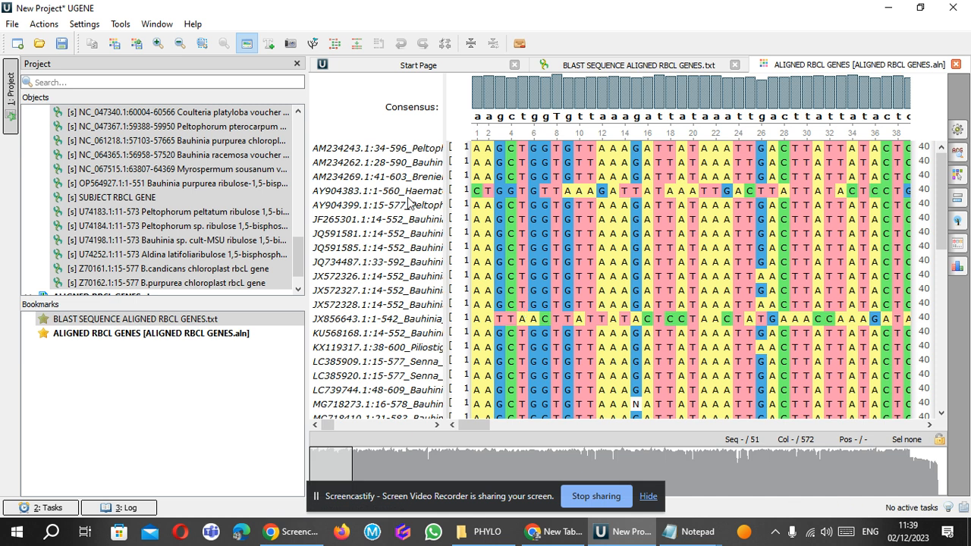
Hide the project's object list and set SUBJECT_RBCL_GENE as the reference sequence of the alignment.
left_click(12, 124)
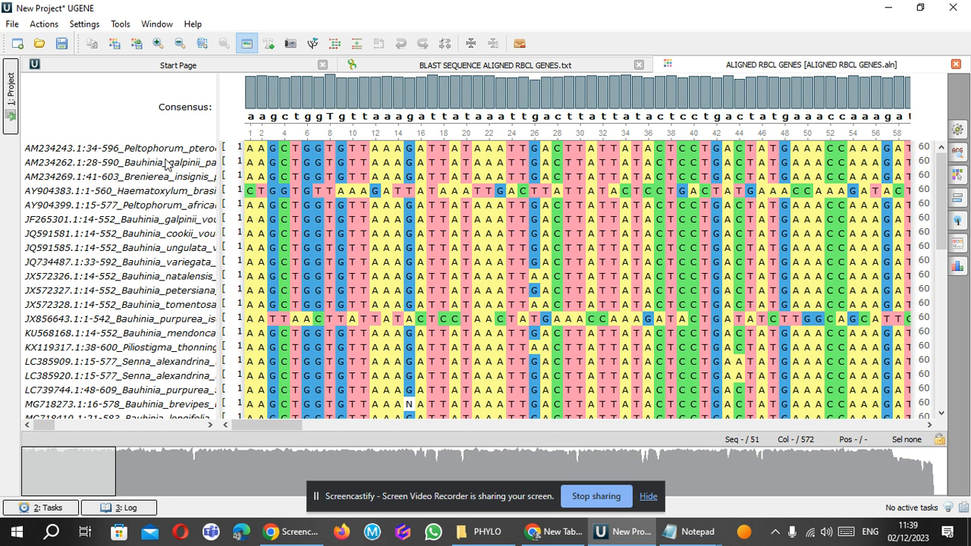
left_click(167, 163)
key("Up")
key("Down")
key("Down")
key("Down")
key("Down")
key("Down")
key("Down")
key("Down")
key("Down")
key("Down")
key("Down")
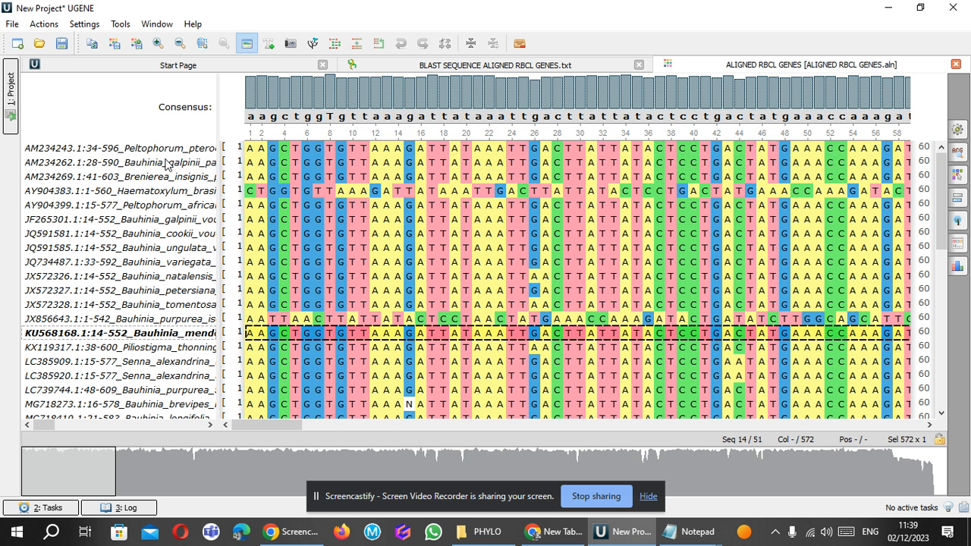
key("Down")
key("Down")
key("Down")
key("Down")
key("Down")
key("Down")
key("Down")
key("Down")
key("Down")
key("Down")
key("Down")
key("Down")
key("Down")
key("Down")
key("Down")
key("Down")
key("Down")
key("Down")
key("Down")
key("Down")
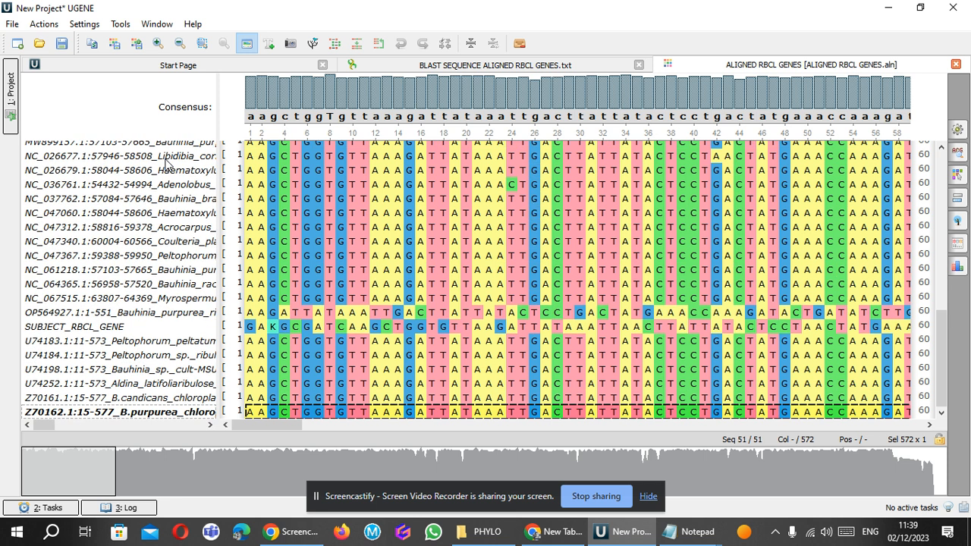
left_click(84, 328)
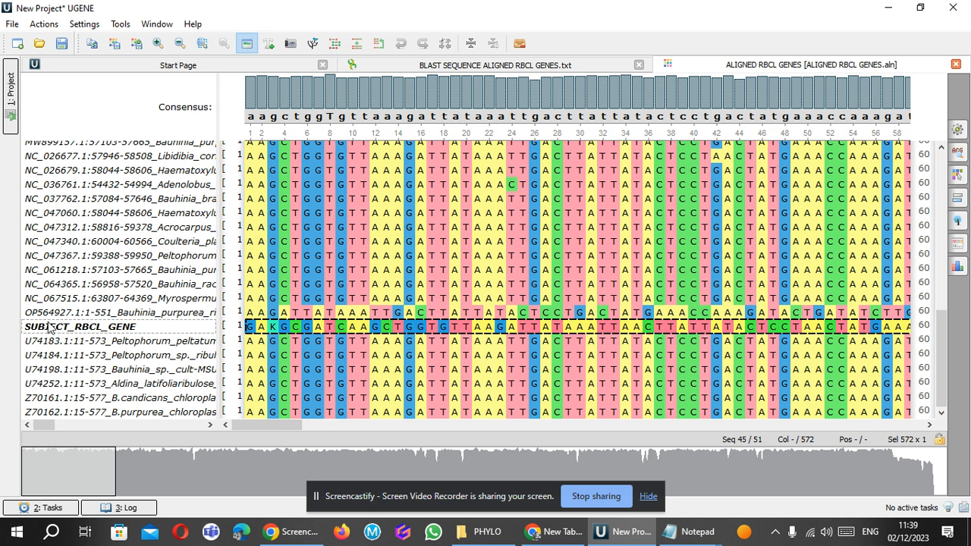
right_click(68, 332)
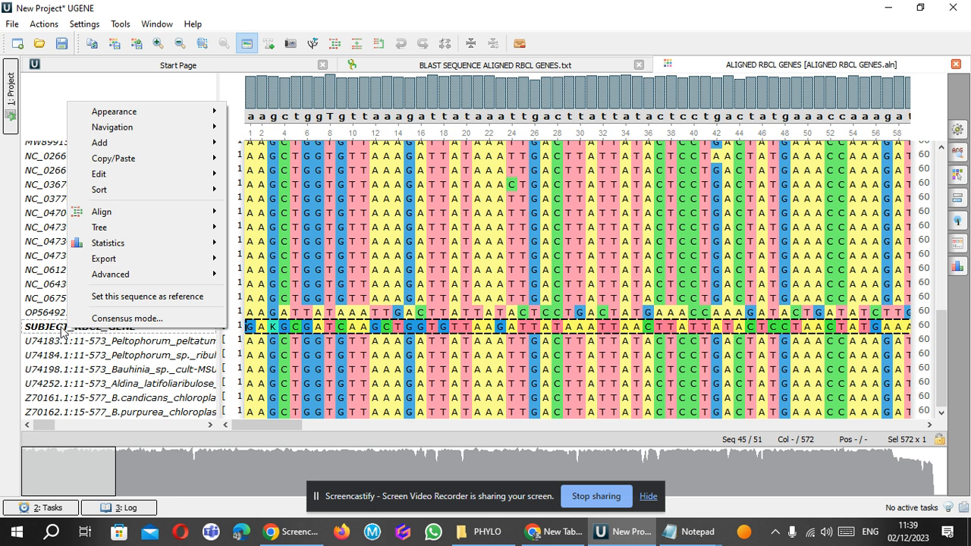
left_click(110, 298)
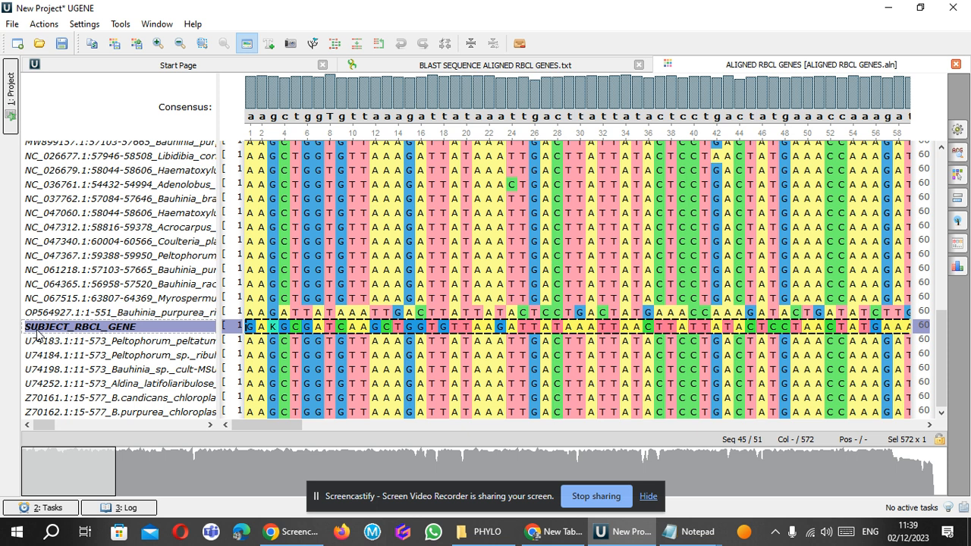
Move SUBJECT_RBCL_GENE to the first row of the alignment, above AM234243.1 Peltophorum pterocarpum.
left_click_drag(39, 330, 59, 152)
scroll(941, 347, "up", 4)
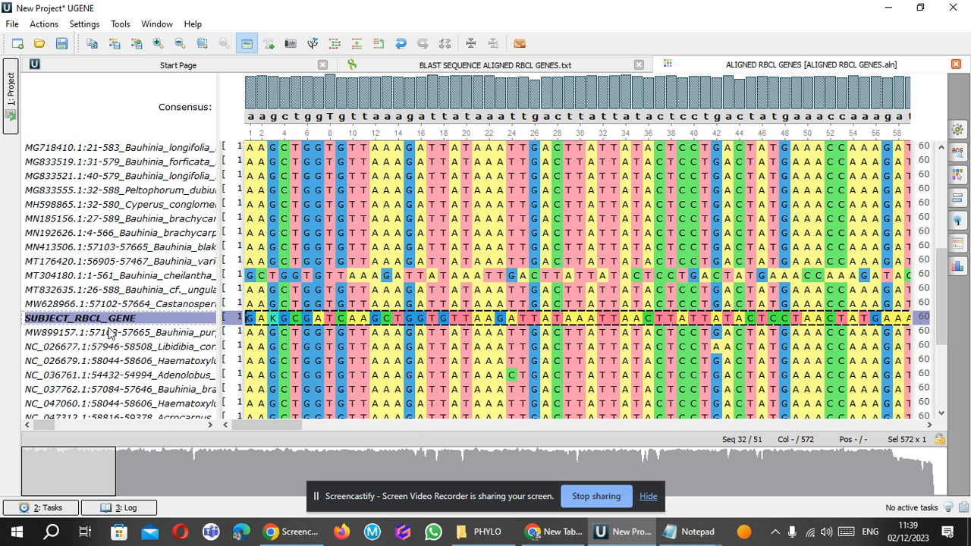
left_click_drag(108, 322, 101, 150)
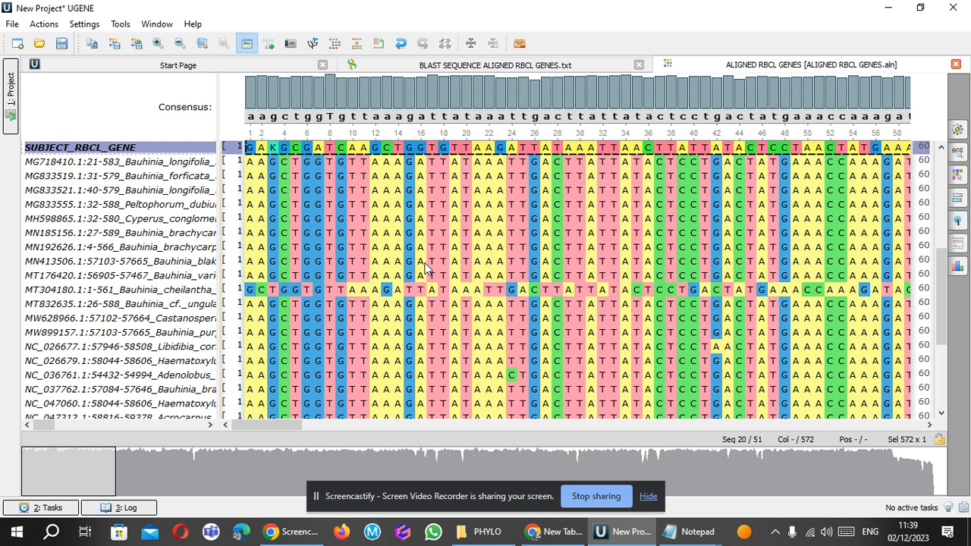
left_click_drag(941, 275, 933, 144)
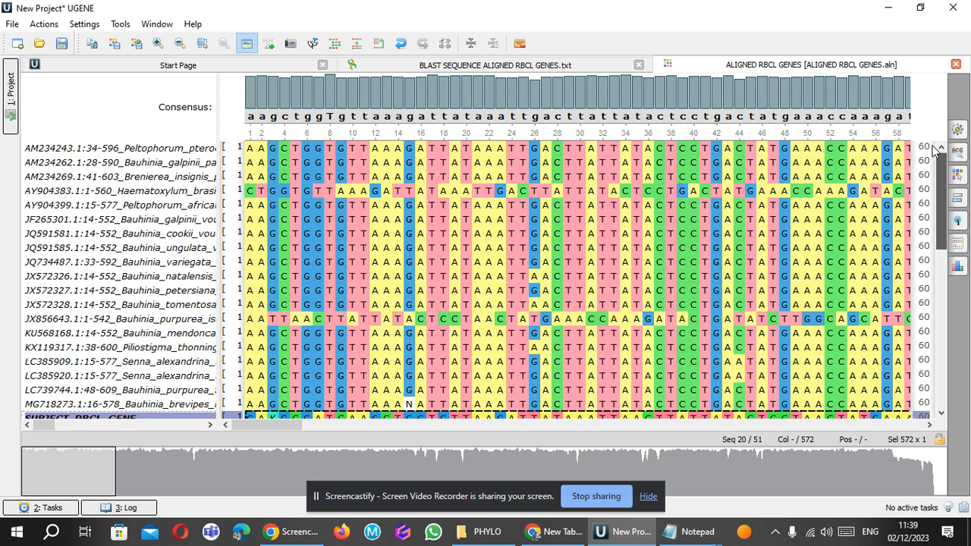
left_click_drag(135, 419, 113, 164)
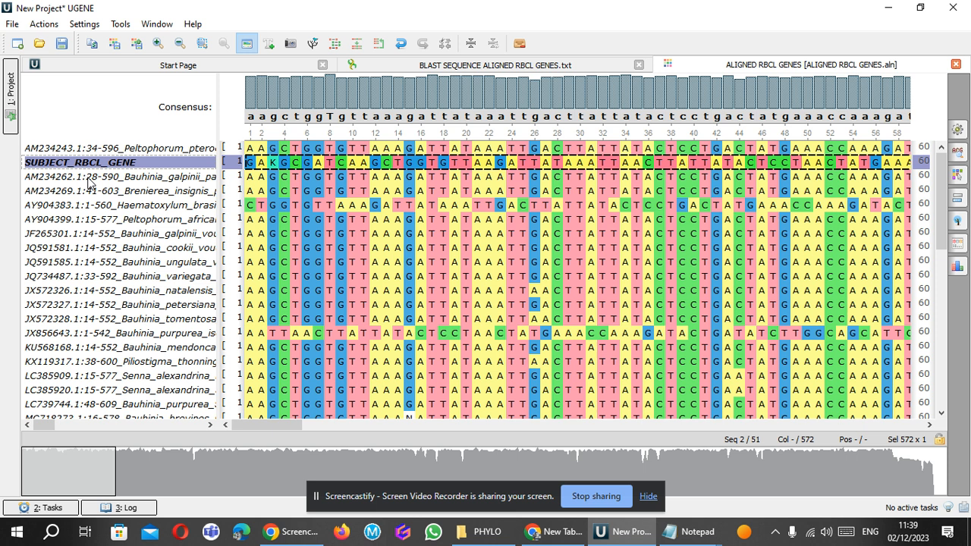
left_click_drag(79, 165, 74, 152)
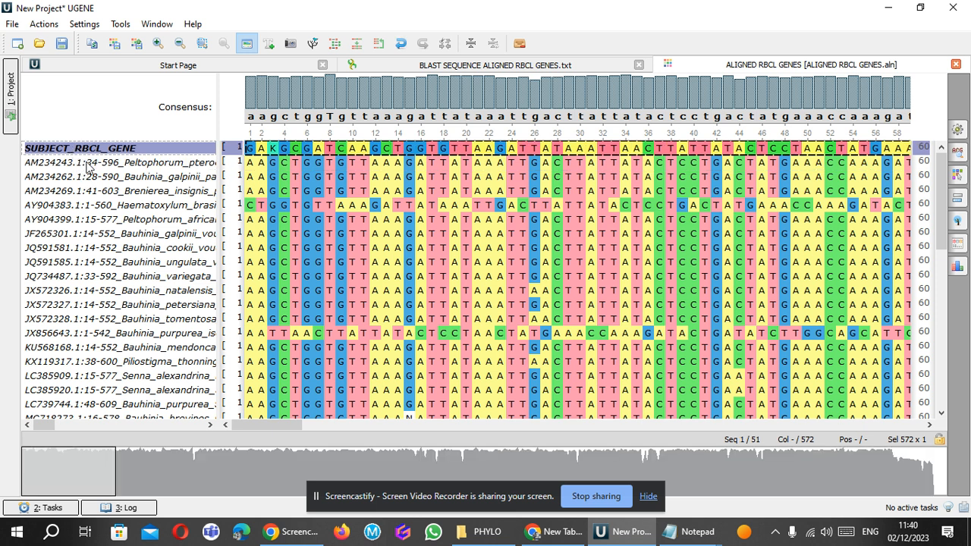
Align all the sequences with ClustalW using the default options.
right_click(88, 167)
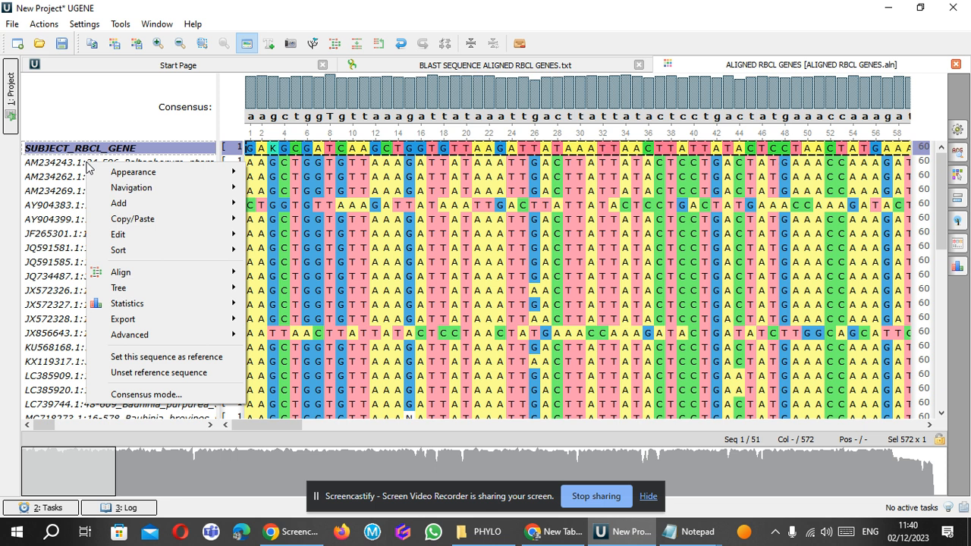
mouse_move(198, 280)
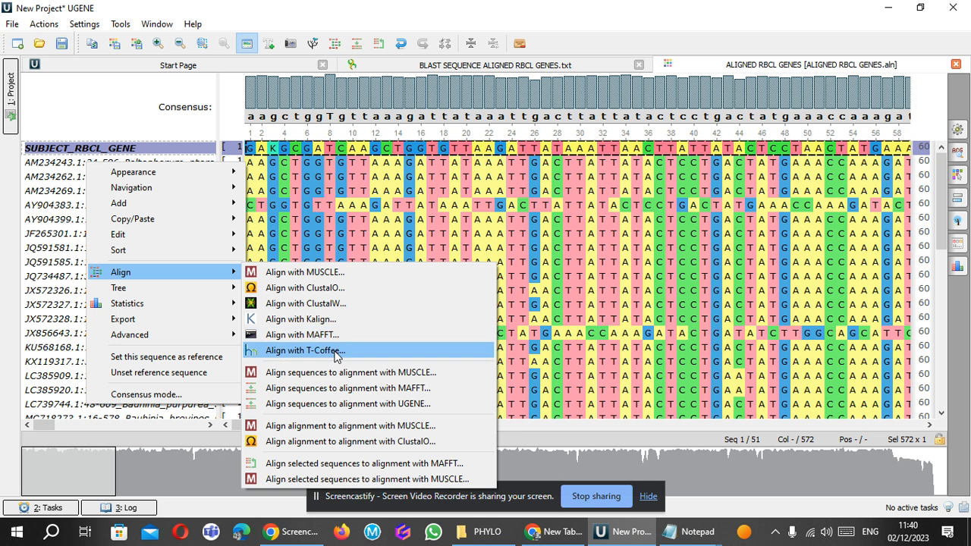
left_click(317, 307)
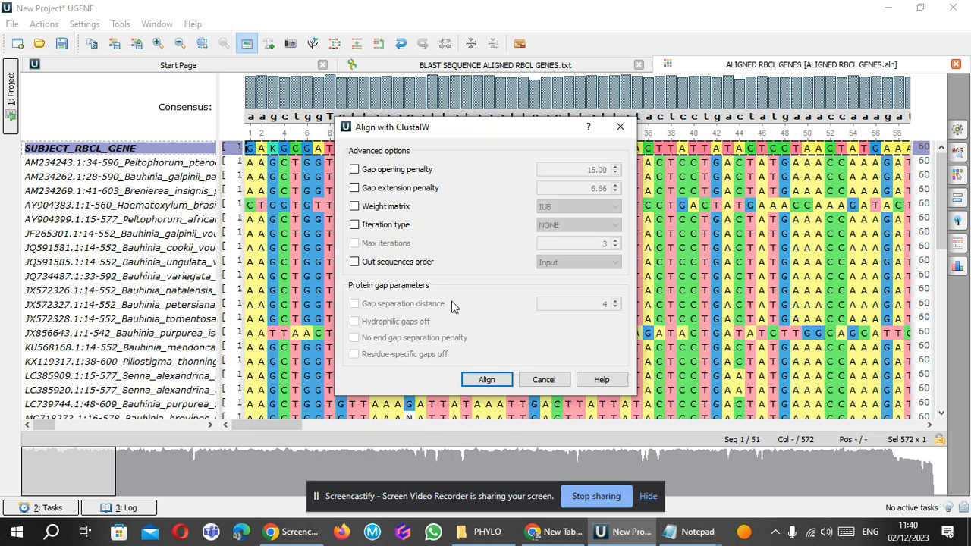
left_click(487, 381)
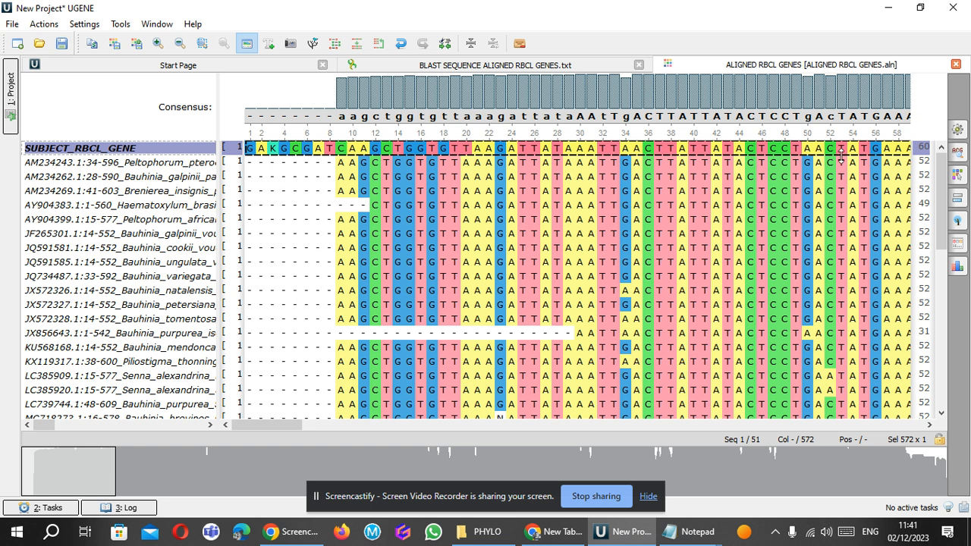
Examine the aligned sequences across the whole alignment up to its last columns.
left_click_drag(943, 209, 944, 155)
left_click_drag(945, 182, 941, 228)
left_click_drag(270, 425, 930, 436)
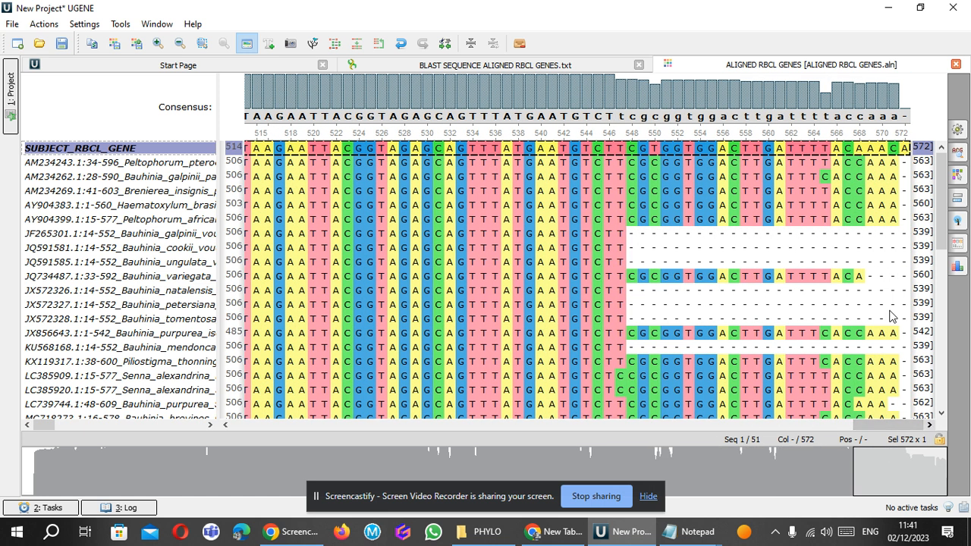
left_click_drag(943, 179, 946, 218)
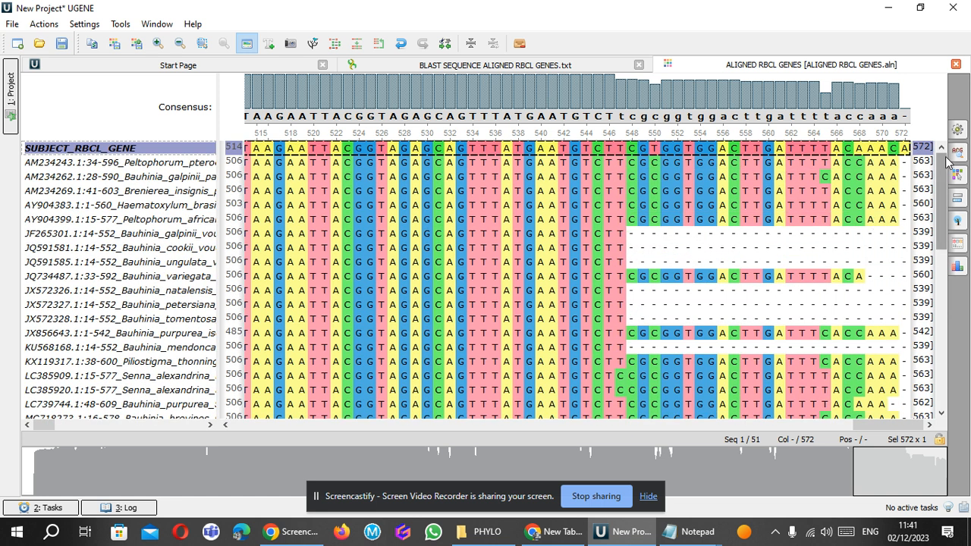
left_click_drag(864, 430, 210, 418)
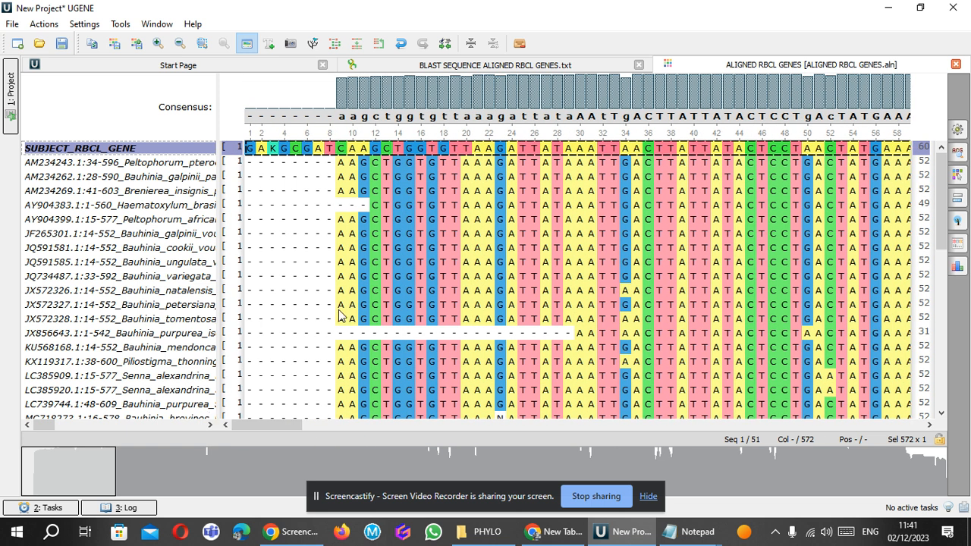
left_click(260, 176)
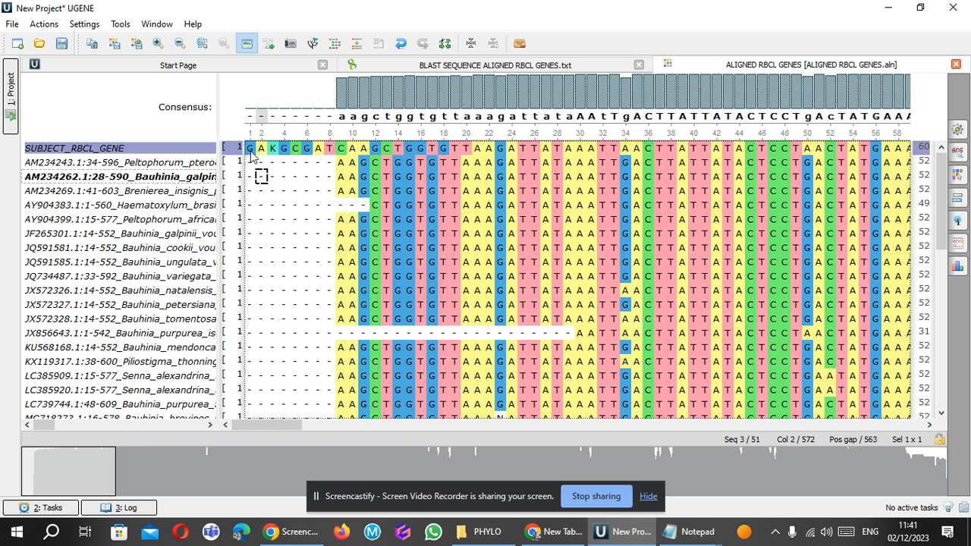
left_click(251, 148)
left_click_drag(250, 150, 448, 173)
key("ctrl+z")
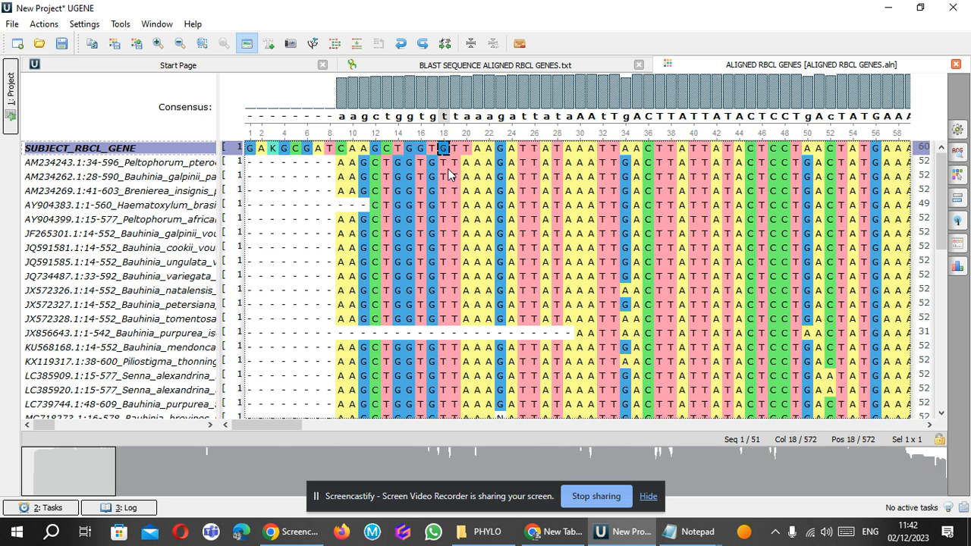
Delete columns 1 to 29 from all sequences to trim the uneven start of the alignment.
left_click(250, 149)
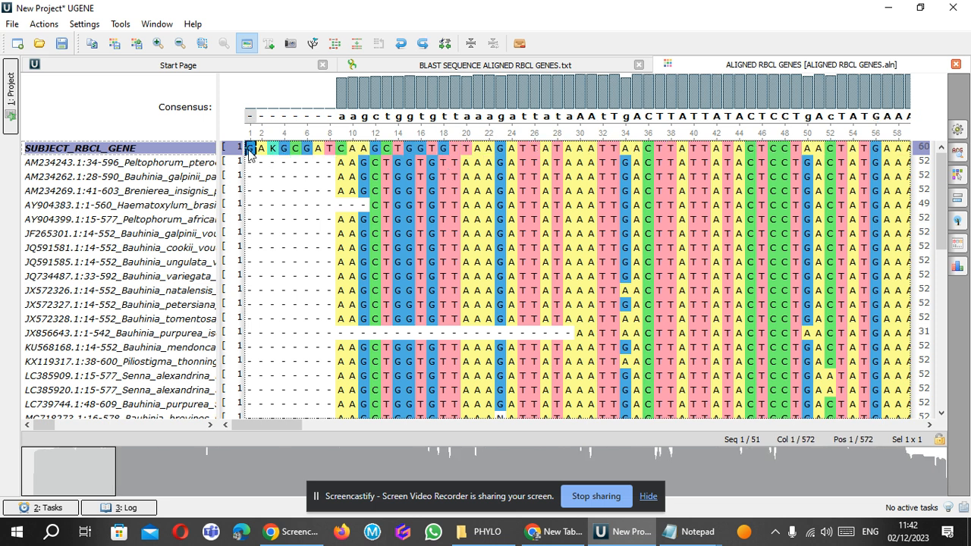
key("shift+Right")
key("shift+Right")
key("shift+Right")
key("shift+Right")
key("shift+Right")
key("shift+Right")
key("shift+Right")
key("shift+Right")
key("shift+Right")
key("shift+Right")
key("shift+Right")
key("shift+Right")
key("shift+Right")
key("shift+Right")
key("shift+Right")
key("shift+Right")
key("shift+Right")
key("shift+Right")
key("shift+Right")
key("shift+Right")
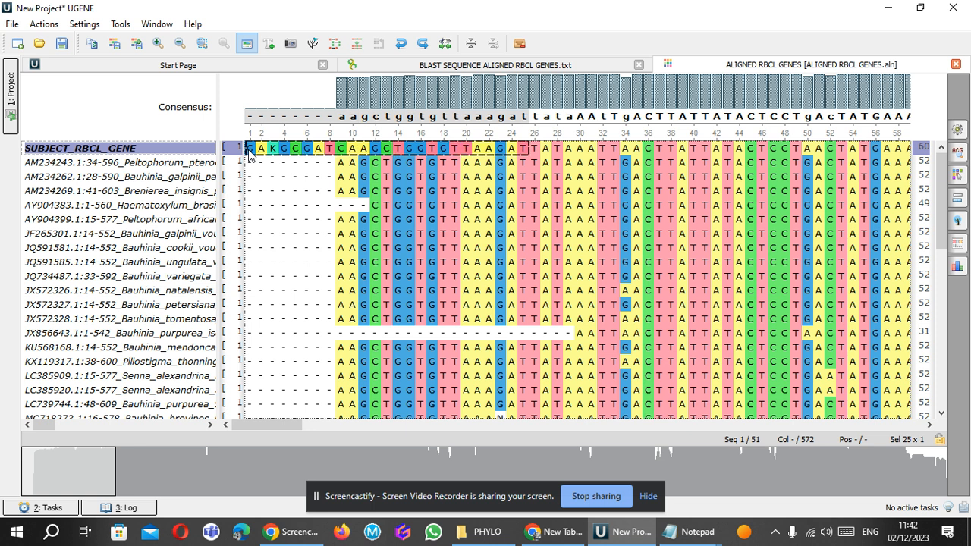
key("shift+Down")
key("shift+Down")
key("shift+Down")
key("shift+Down")
key("shift+Down")
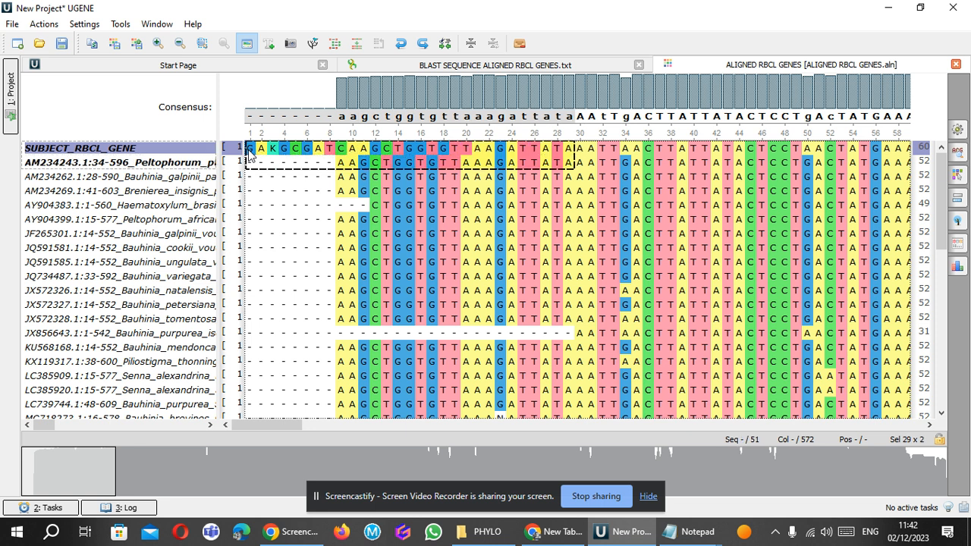
key("shift+Down")
key("shift+Down")
key("shift+Down")
key("shift+Down")
key("shift+Down")
key("shift+Down")
key("shift+Down")
key("shift+Down")
key("shift+Down")
key("shift+Down")
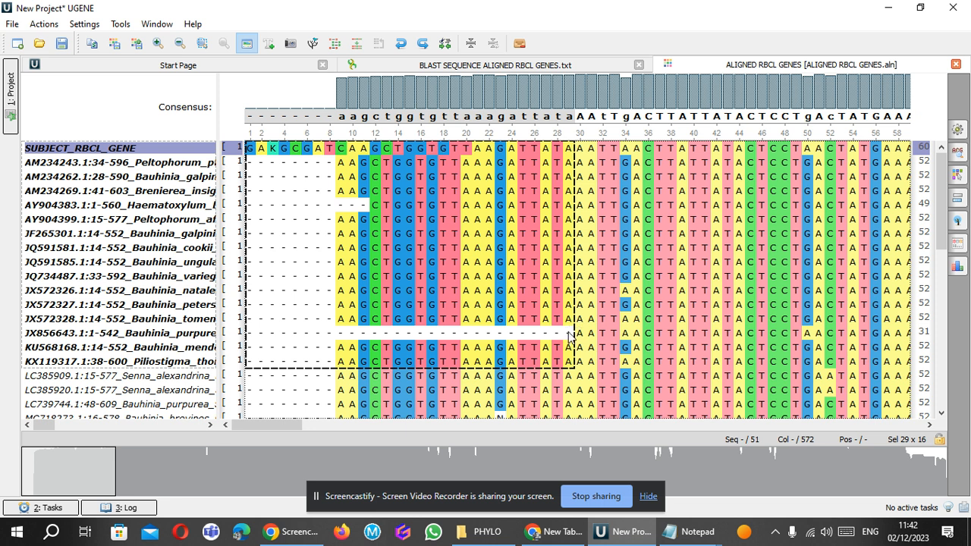
key("shift+Down")
key("shift+Down")
key("shift+Down")
key("shift+Down")
key("shift+Down")
key("shift+Down")
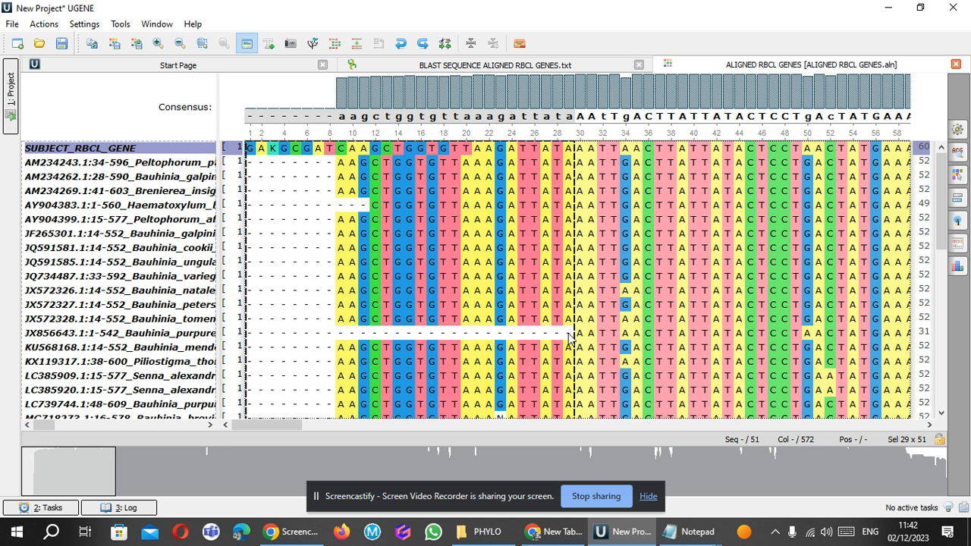
mouse_move(946, 225)
left_mouse_down()
mouse_move(940, 408)
mouse_move(932, 212)
left_mouse_up()
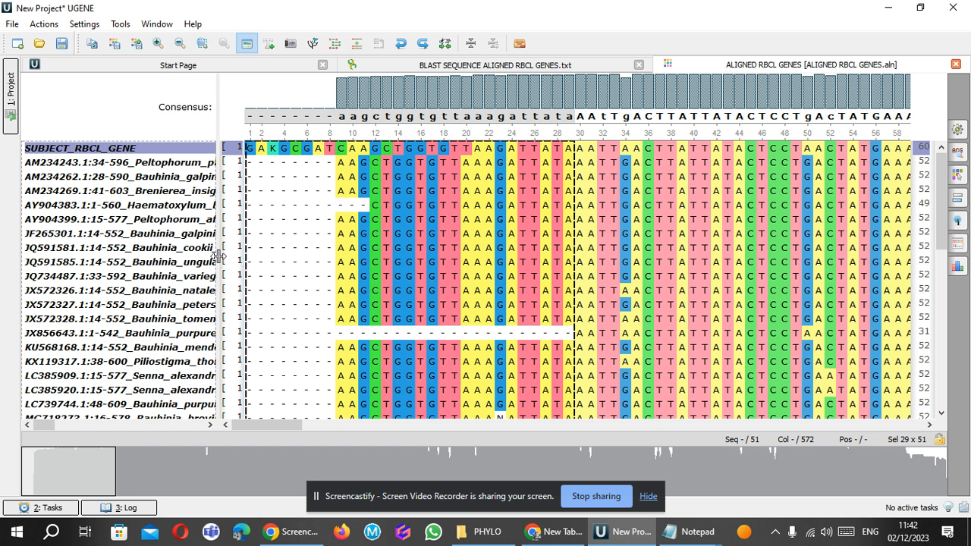
left_click_drag(221, 261, 338, 256)
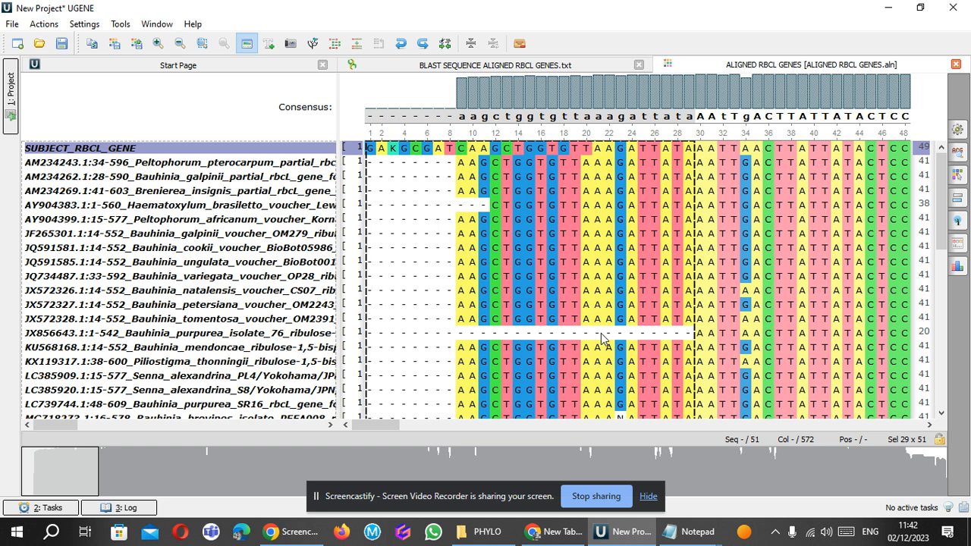
left_click_drag(345, 262, 154, 251)
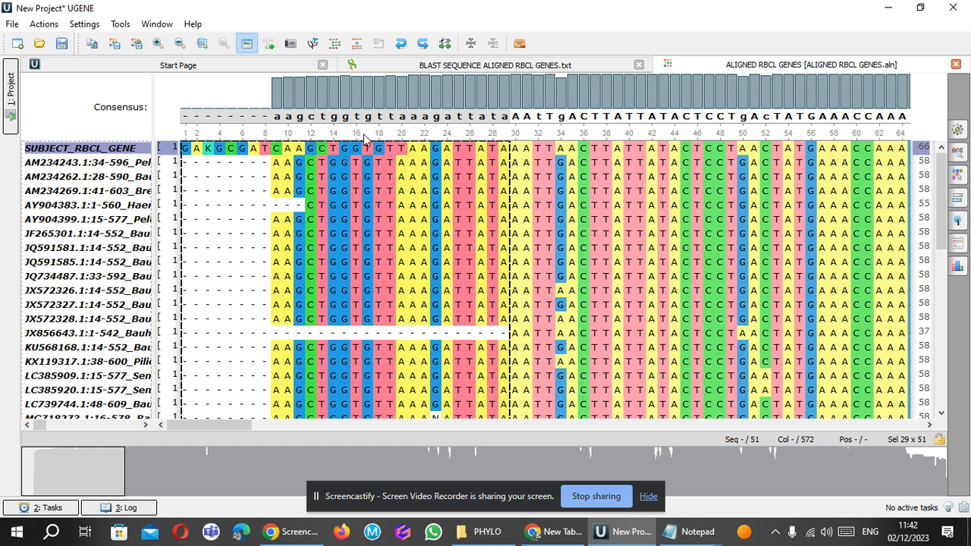
key("Delete")
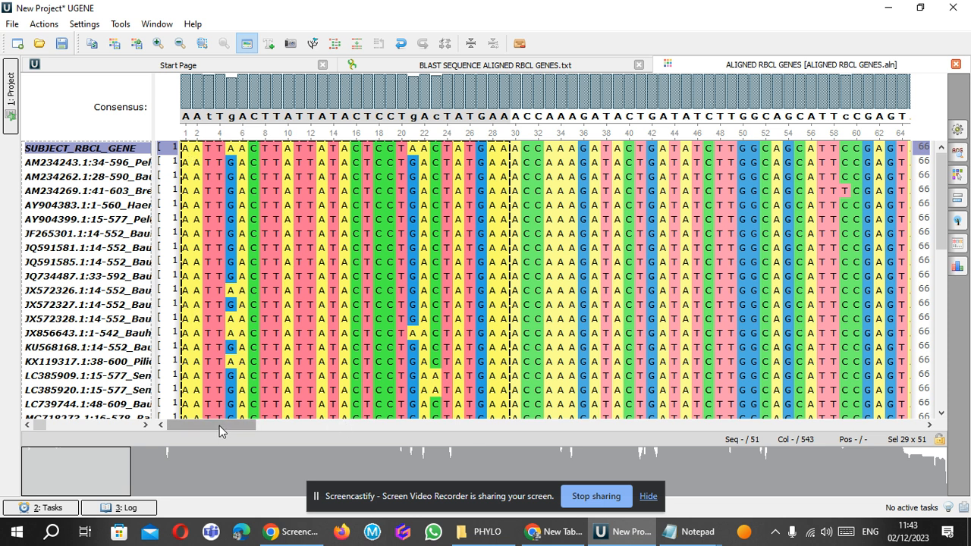
Delete columns 519 to 543 from all sequences to trim the uneven end of the alignment.
left_click_drag(222, 430, 927, 454)
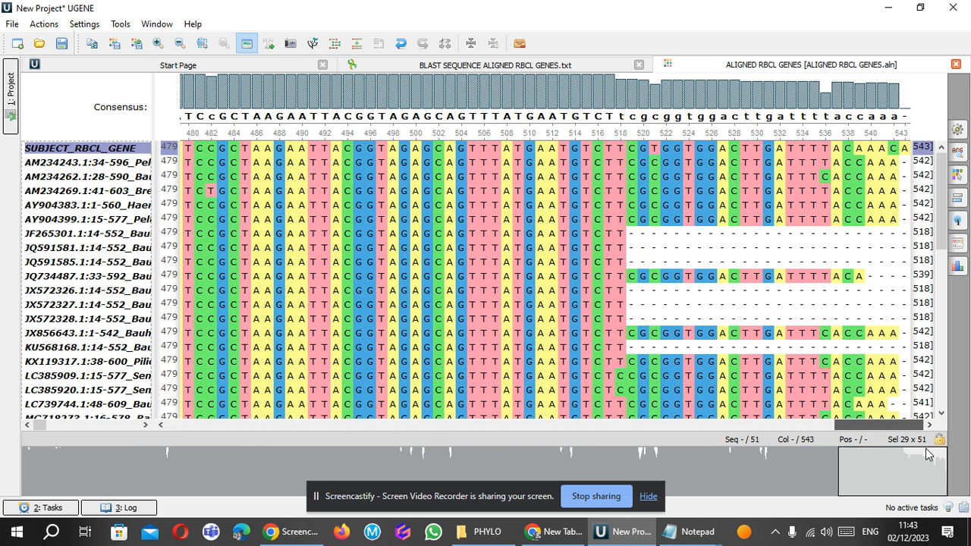
left_click(629, 148)
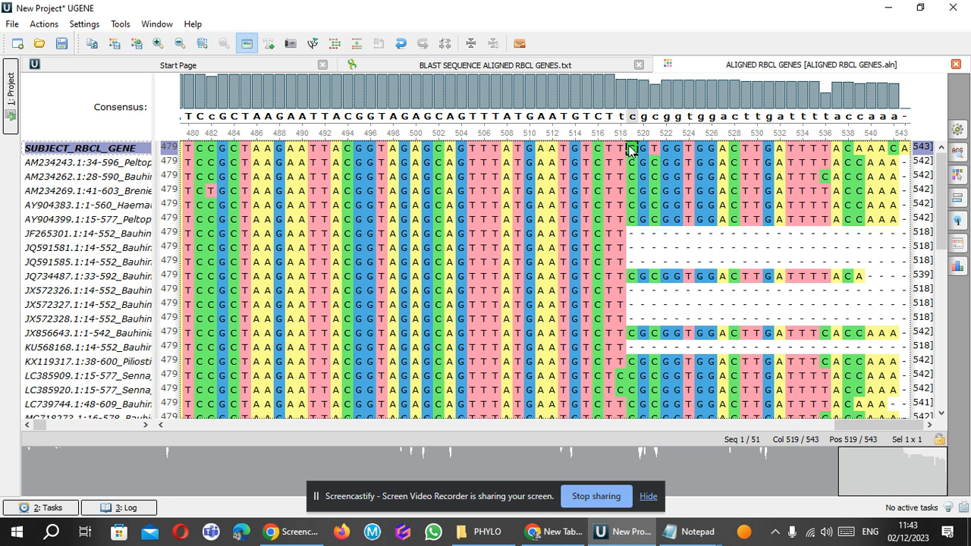
key("shift+Down")
key("shift+Down")
key("shift+Down")
key("shift+Down")
key("shift+Down")
key("shift+Down")
key("shift+Down")
key("shift+Down")
key("shift+Down")
key("shift+Down")
key("shift+Down")
key("shift+Down")
key("shift+Down")
key("shift+Down")
key("shift+Down")
key("shift+Down")
key("shift+Down")
key("shift+Down")
key("shift+Down")
key("shift+Down")
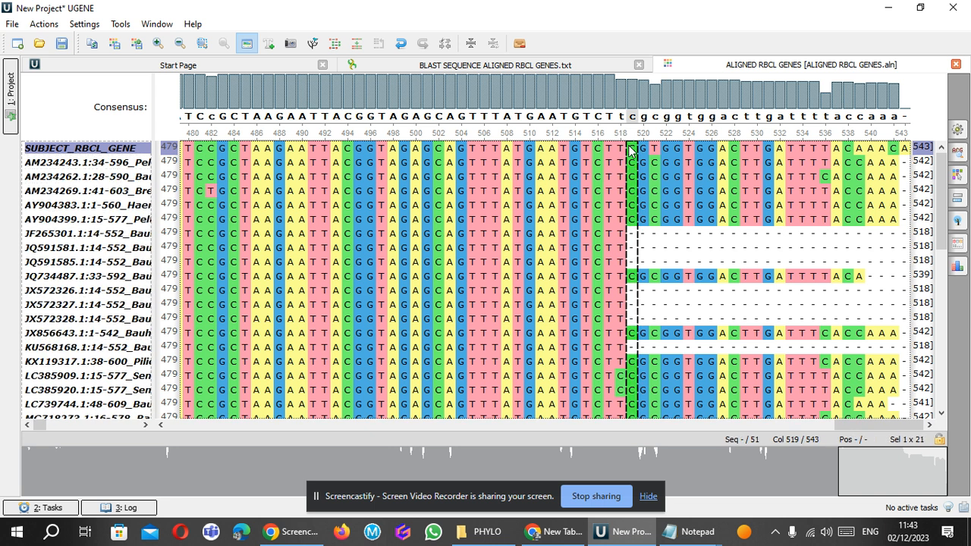
key("shift+Right")
key("shift+Right")
key("shift+Right")
key("shift+Right")
key("shift+Right")
key("shift+Right")
key("shift+Right")
key("shift+Right")
key("shift+Right")
key("shift+Right")
key("shift+Right")
key("shift+Right")
key("shift+Right")
key("shift+Right")
key("shift+Right")
key("shift+Right")
key("shift+Right")
key("shift+Right")
key("shift+Right")
key("shift+Right")
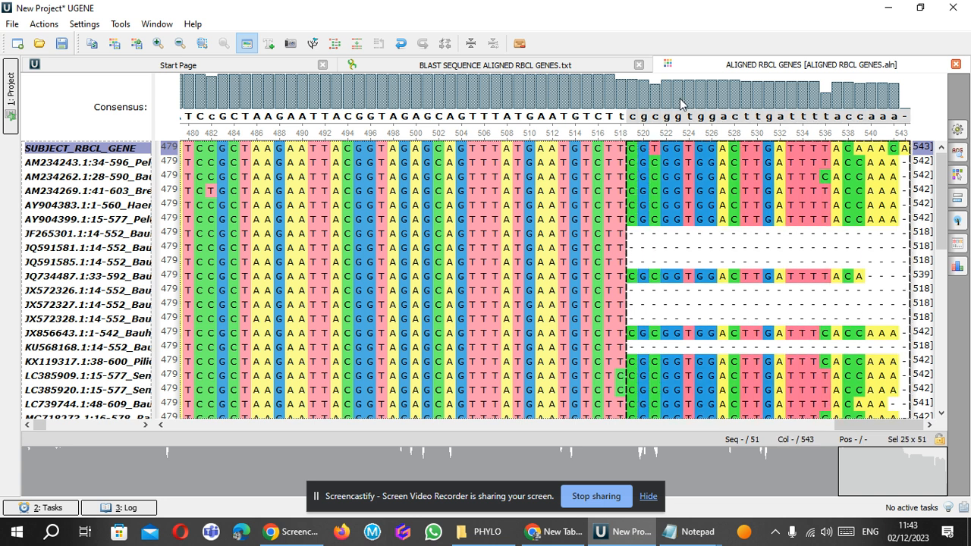
left_click_drag(941, 200, 943, 400)
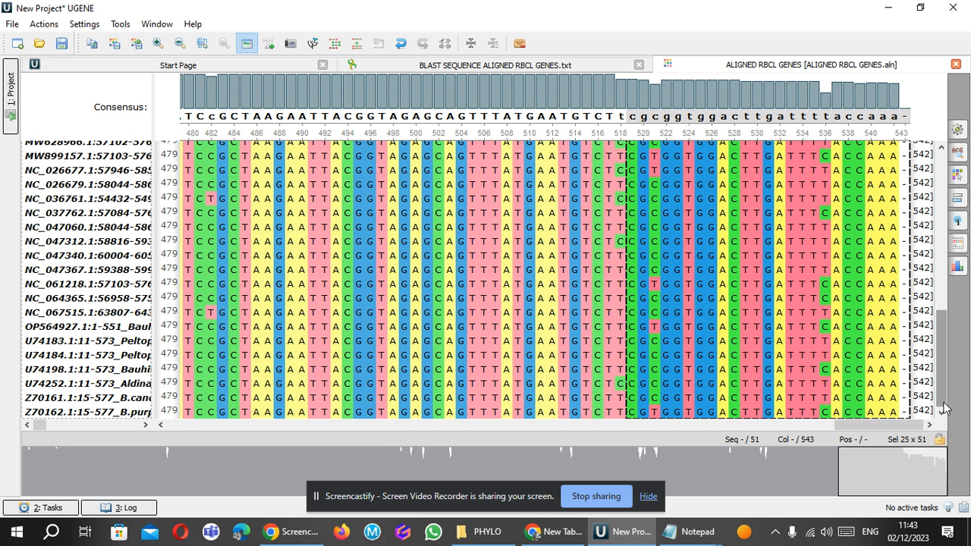
left_click_drag(944, 410, 935, 216)
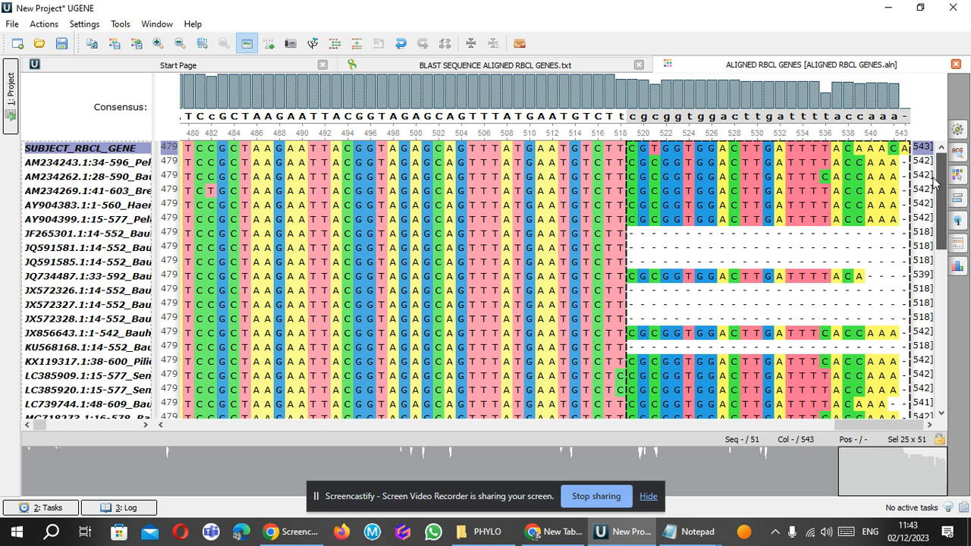
key("Delete")
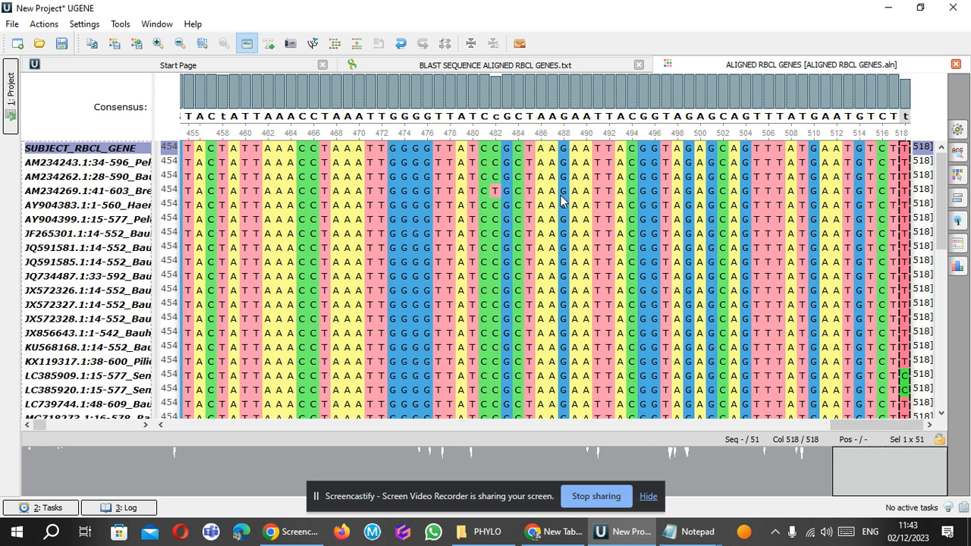
Examine the trimmed alignment column by column from its end back to column 1.
left_click(407, 217)
key("Left")
key("Left")
key("Left")
key("Left")
key("Left")
key("Left")
key("Left")
key("Left")
key("Left")
key("Left")
key("Left")
key("Left")
key("Left")
key("Left")
key("Left")
key("Left")
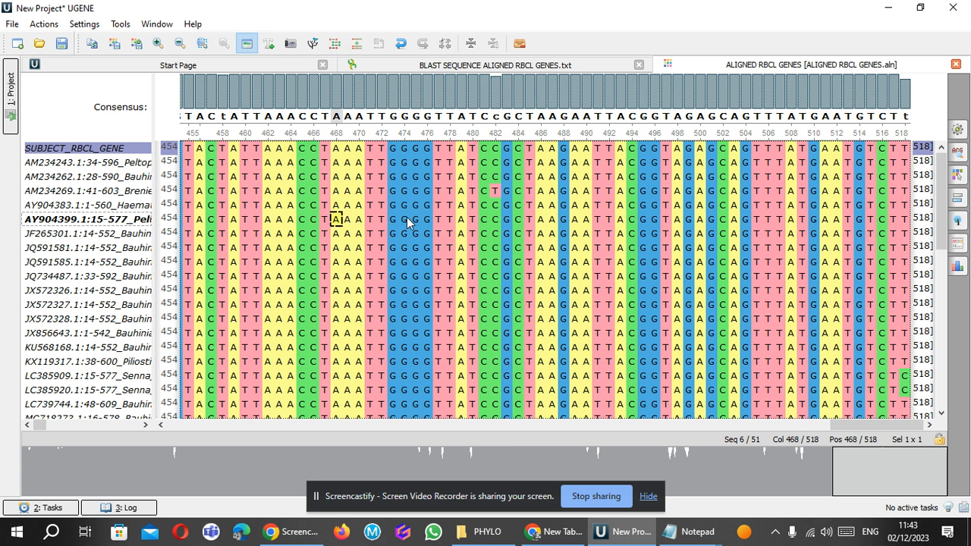
key("Left")
key("Left")
key("Left")
key("Left")
key("Left")
key("Left")
key("Left")
key("Left")
key("Left")
key("Left")
key("Left")
key("Left")
key("Left")
key("Left")
key("Left")
key("Left")
key("Left")
key("Left")
key("Left")
key("Left")
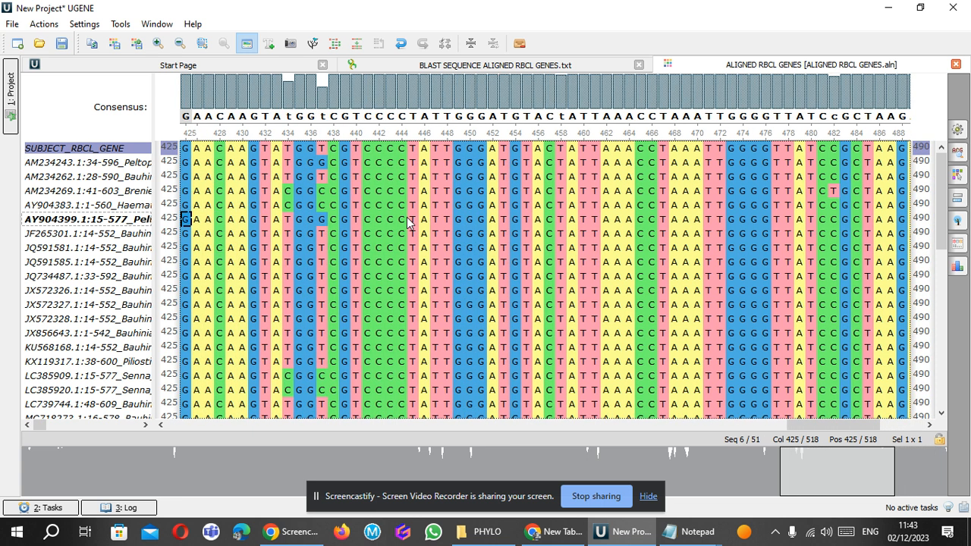
key("Left")
key("Left")
key("Left")
key("Left")
key("Left")
key("Left")
key("Left")
key("Left")
key("Left")
key("Left")
key("Left")
key("Left")
key("Left")
key("Left")
key("Left")
key("Left")
key("Left")
key("Left")
key("Left")
key("Left")
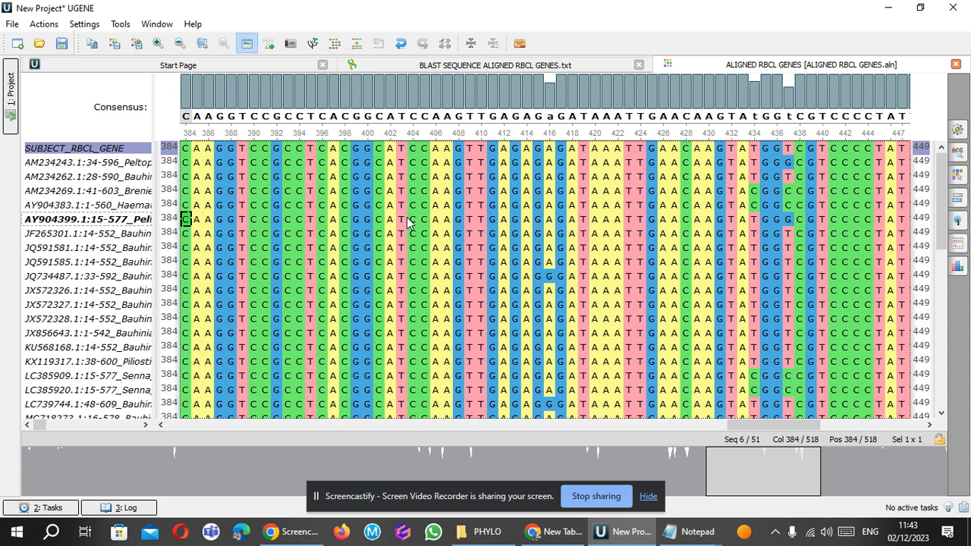
key("Left")
key("Left")
key("Left")
key("Left")
key("Left")
key("Left")
key("Left")
key("Left")
key("Left")
key("Left")
key("Left")
key("Left")
key("Left")
key("Left")
key("Left")
key("Left")
key("Left")
key("Left")
key("Left")
key("Left")
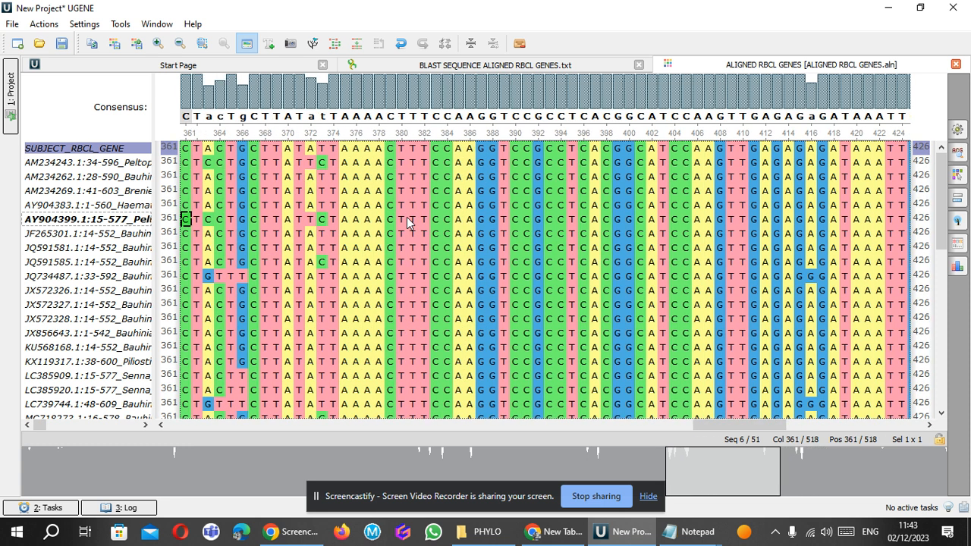
key("Left")
key("Left")
key("Left")
key("Left")
key("Left")
key("Left")
key("Left")
key("Left")
key("Left")
key("Left")
key("Left")
key("Left")
key("Left")
key("Left")
key("Left")
key("Left")
key("Left")
key("Left")
key("Left")
key("Left")
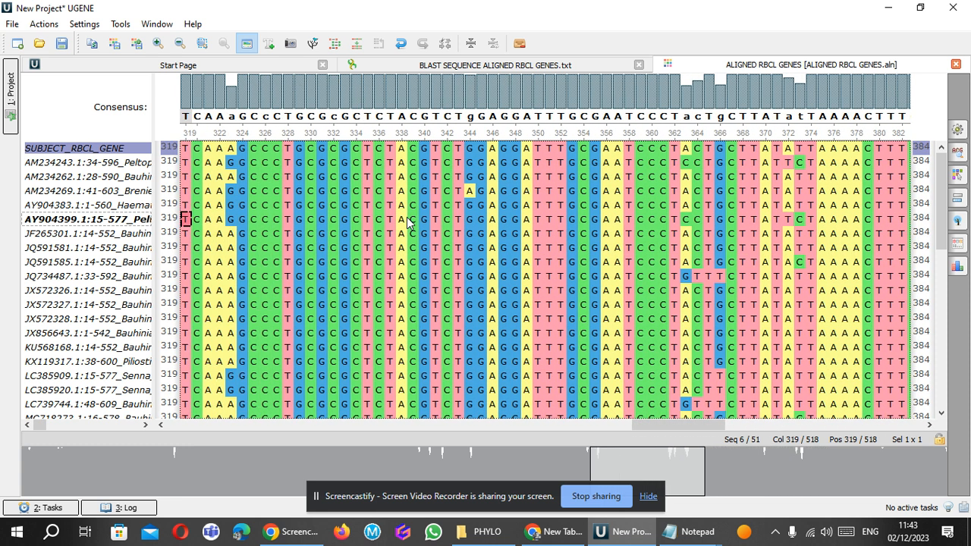
key("Left")
key("Left")
key("Left")
key("Left")
key("Left")
key("Left")
key("Left")
key("Left")
key("Left")
key("Left")
key("Left")
key("Left")
key("Left")
key("Left")
key("Left")
key("Left")
key("Left")
key("Left")
key("Left")
key("Left")
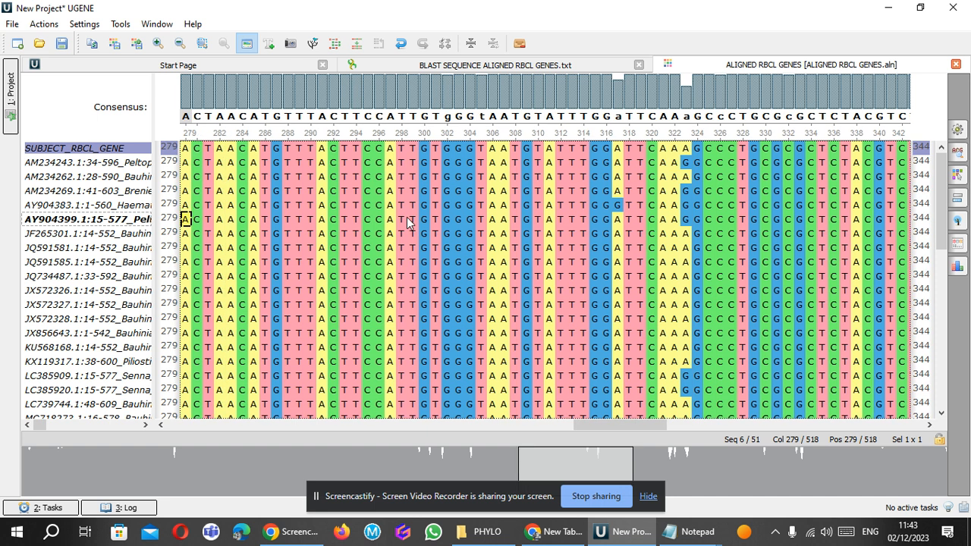
key("Left")
key("Left")
key("Left")
key("Left")
key("Left")
key("Left")
key("Left")
key("Left")
key("Left")
key("Left")
key("Left")
key("Left")
key("Left")
key("Left")
key("Left")
key("Left")
key("Left")
key("Left")
key("Left")
key("Left")
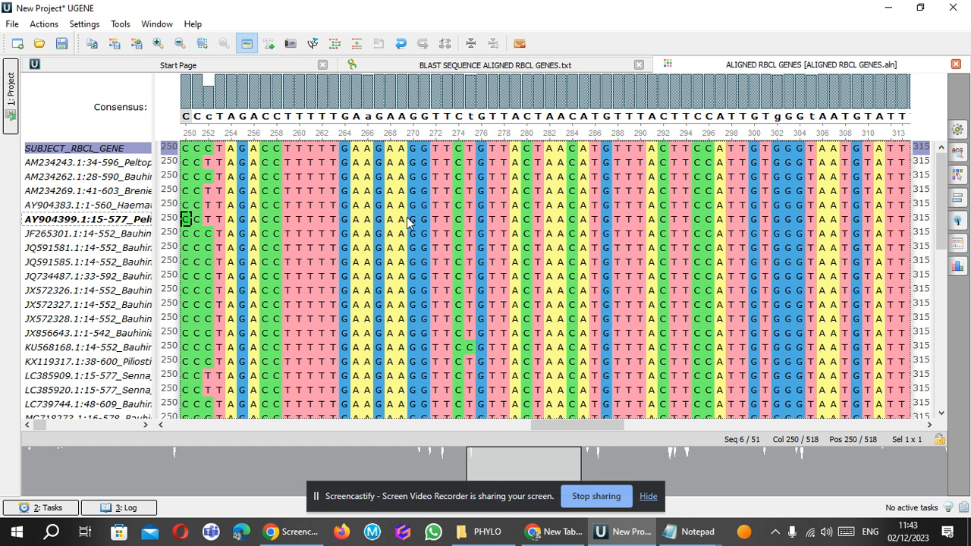
key("Left")
key("Left")
key("Left")
key("Left")
key("Left")
key("Left")
key("Left")
key("Left")
key("Left")
key("Left")
key("Left")
key("Left")
key("Left")
key("Left")
key("Left")
key("Left")
key("Left")
key("Left")
key("Left")
key("Left")
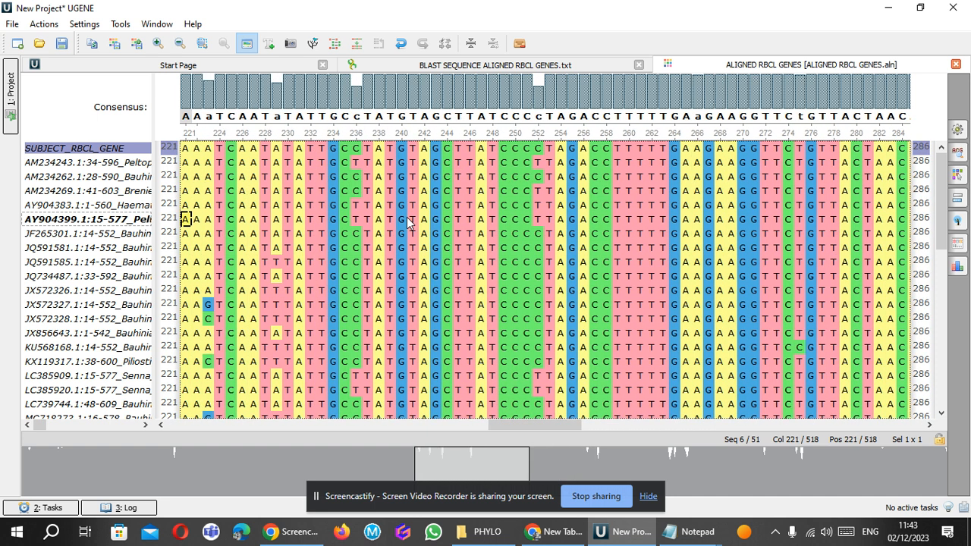
key("Left")
key("Left")
key("Left")
key("Left")
key("Left")
key("Left")
key("Left")
key("Left")
key("Left")
key("Left")
key("Left")
key("Left")
key("Left")
key("Left")
key("Left")
key("Left")
key("Left")
key("Left")
key("Left")
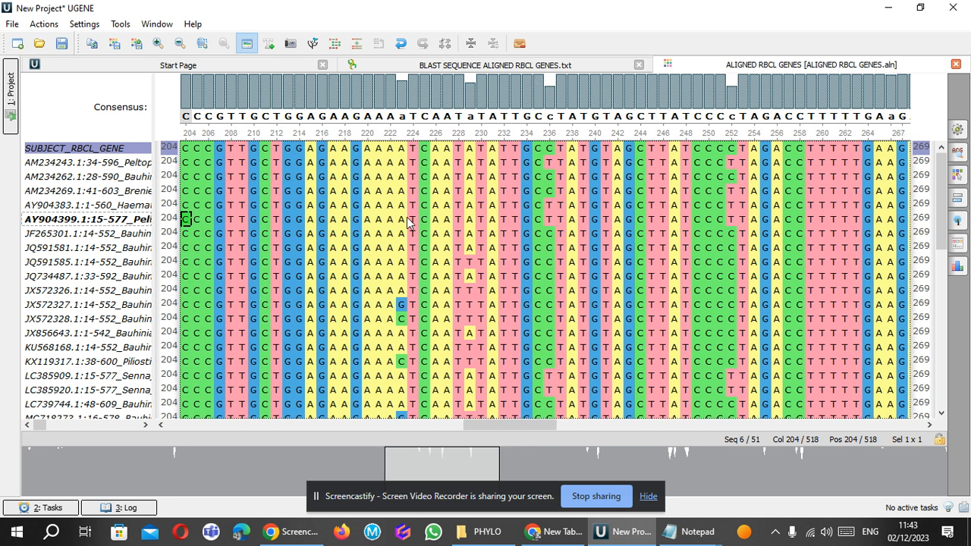
key("Left")
key("Left")
key("Left")
key("Left")
key("Left")
key("Left")
key("Left")
key("Left")
key("Left")
key("Left")
key("Left")
key("Left")
key("Left")
key("Left")
key("Left")
key("Left")
key("Left")
key("Left")
key("Left")
key("Left")
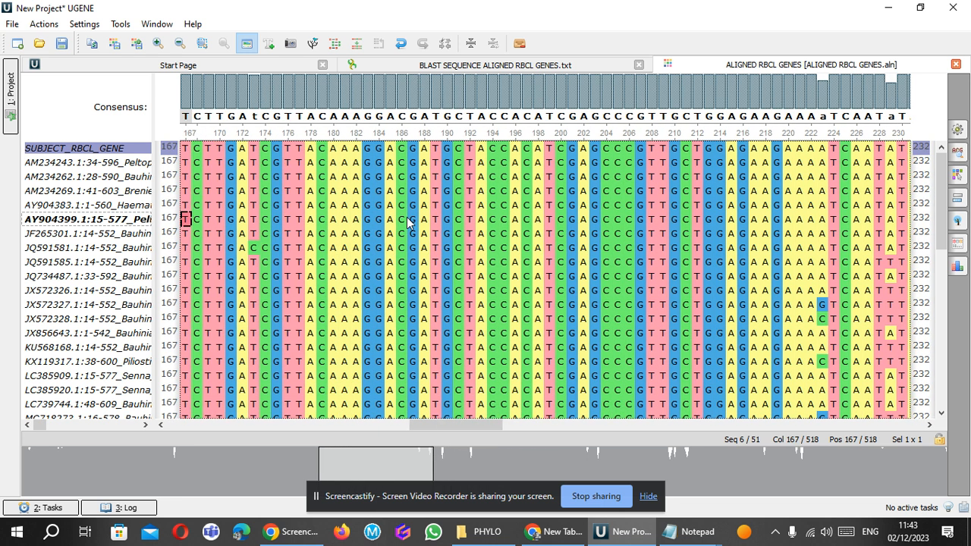
key("Left")
key("Left")
key("Left")
key("Left")
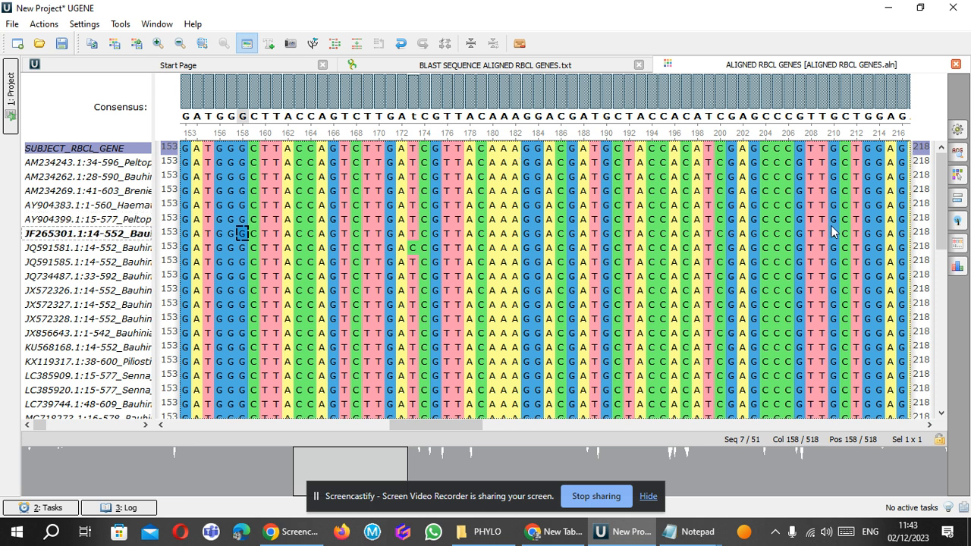
left_click_drag(942, 186, 958, 156)
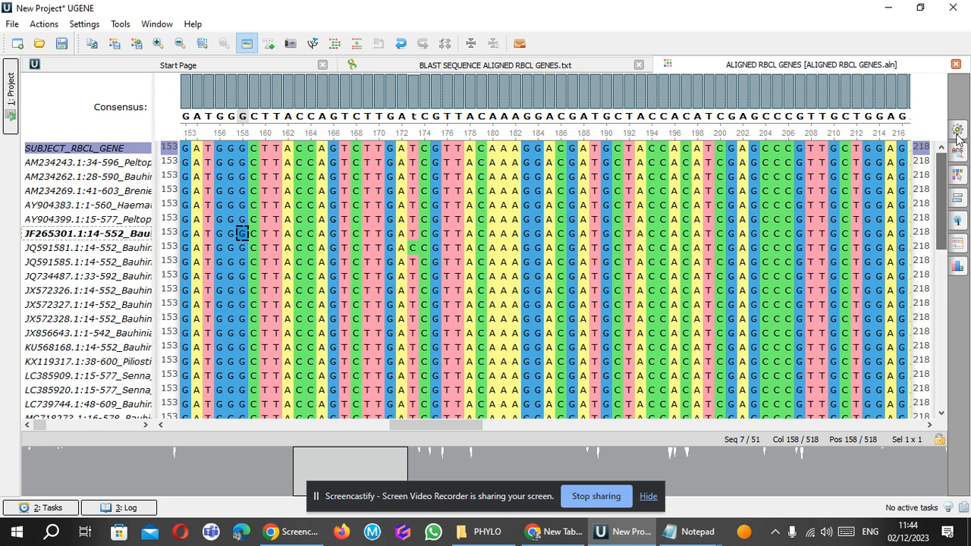
left_click(541, 148)
key("Left")
key("Left")
key("Left")
key("Left")
key("Left")
key("Left")
key("Left")
key("Left")
key("Left")
key("Left")
key("Left")
key("Left")
key("Left")
key("Left")
key("Left")
key("Left")
key("Left")
key("Left")
key("Left")
key("Left")
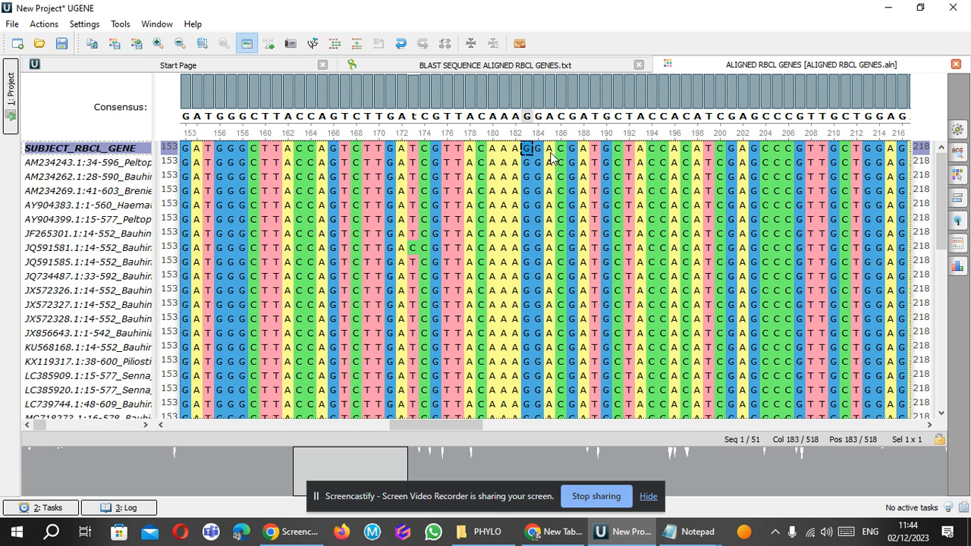
key("Left")
key("Left")
key("Left")
key("Left")
key("Left")
key("Left")
key("Left")
key("Left")
key("Left")
key("Left")
key("Left")
key("Left")
key("Left")
key("Left")
key("Left")
key("Left")
key("Left")
key("Left")
key("Left")
key("Left")
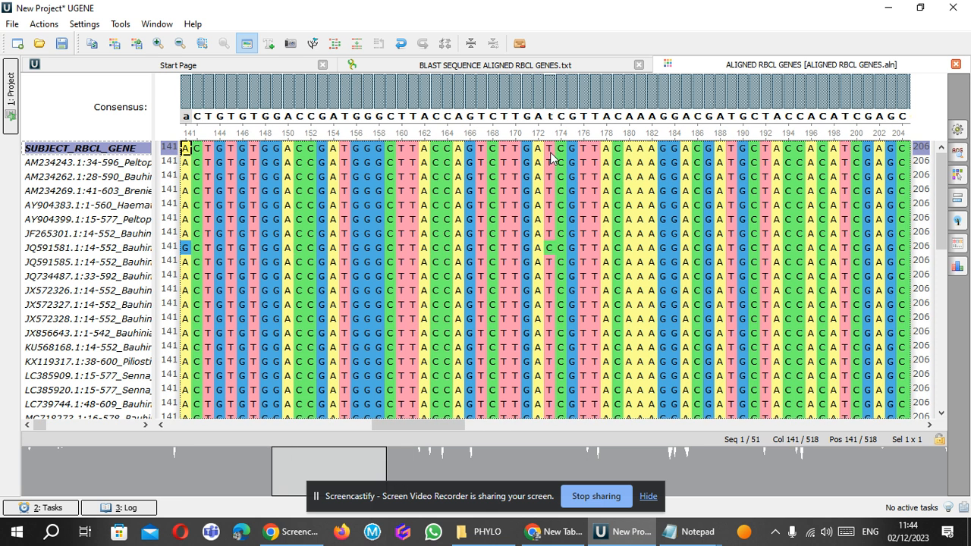
key("Left")
key("Left")
key("Left")
key("Left")
key("Left")
key("Left")
key("Left")
key("Left")
key("Left")
key("Left")
key("Left")
key("Left")
key("Left")
key("Left")
key("Left")
key("Left")
key("Left")
key("Left")
key("Left")
key("Left")
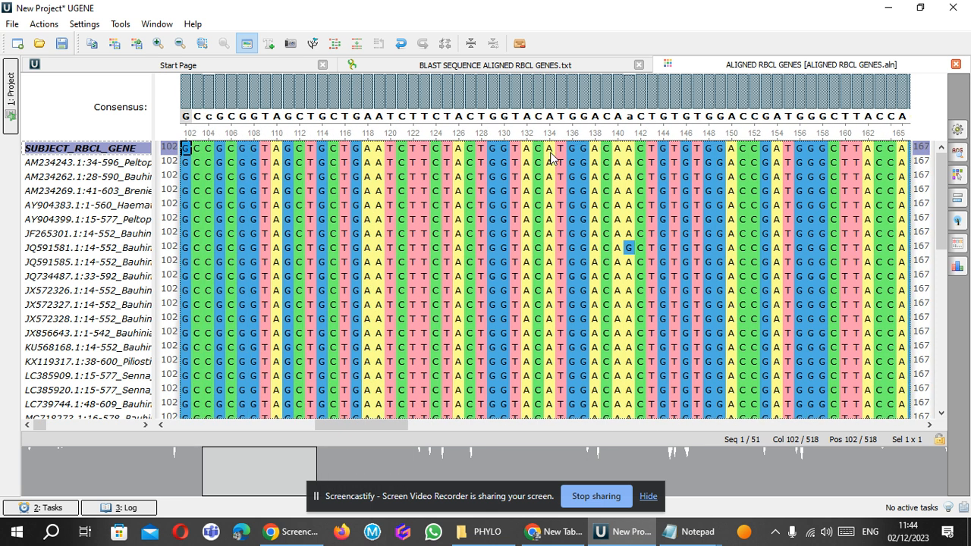
key("Left")
key("Left")
key("Left")
key("Left")
key("Left")
key("Left")
key("Left")
key("Left")
key("Left")
key("Left")
key("Left")
key("Left")
key("Left")
key("Left")
key("Left")
key("Left")
key("Left")
key("Left")
key("Left")
key("Left")
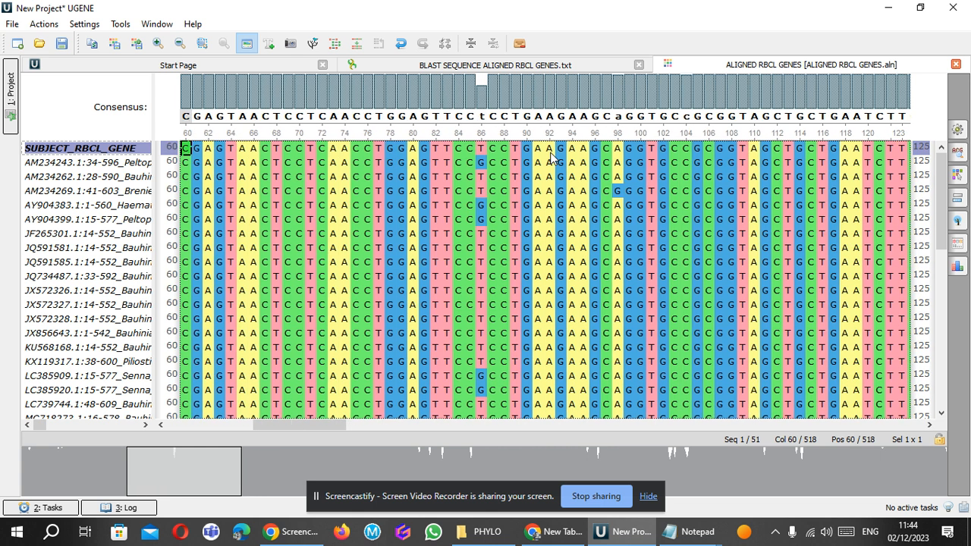
key("Left")
key("Left")
key("Left")
key("Left")
key("Left")
key("Left")
key("Left")
key("Left")
key("Left")
key("Left")
key("Left")
key("Left")
key("Left")
key("Left")
key("Left")
key("Left")
key("Left")
key("Left")
key("Left")
key("Left")
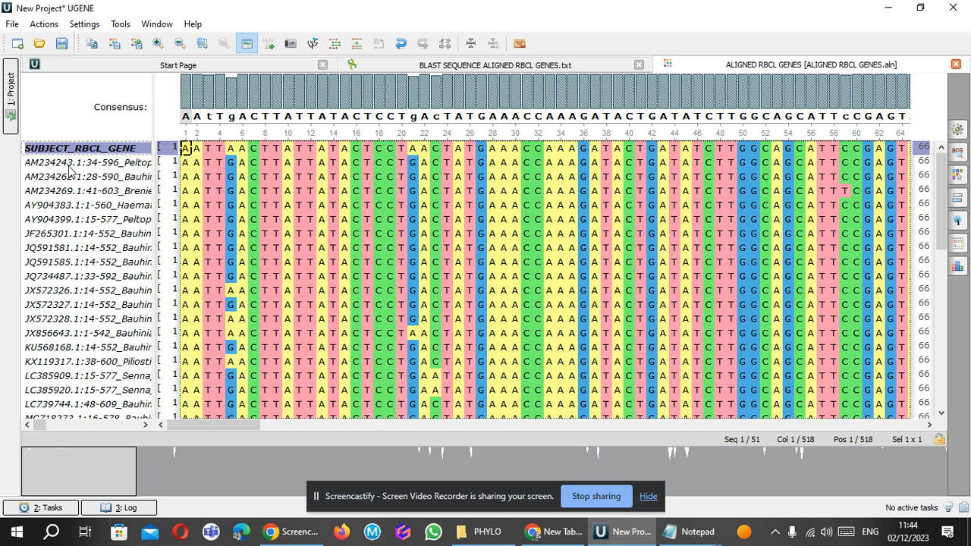
Start building a phylogenetic tree from the trimmed alignment, with PHYLIP Neighbor Joining as the tree building method.
left_click(70, 162)
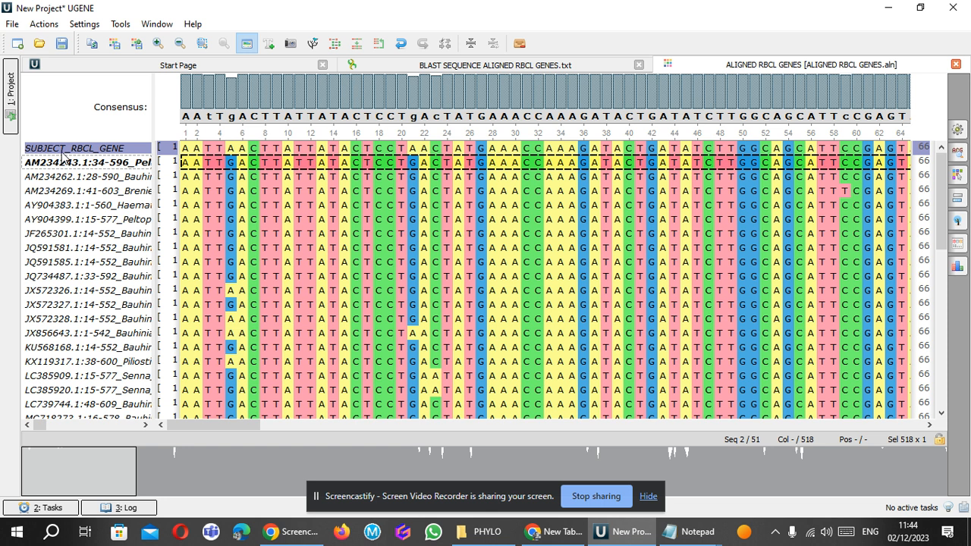
left_click(63, 149)
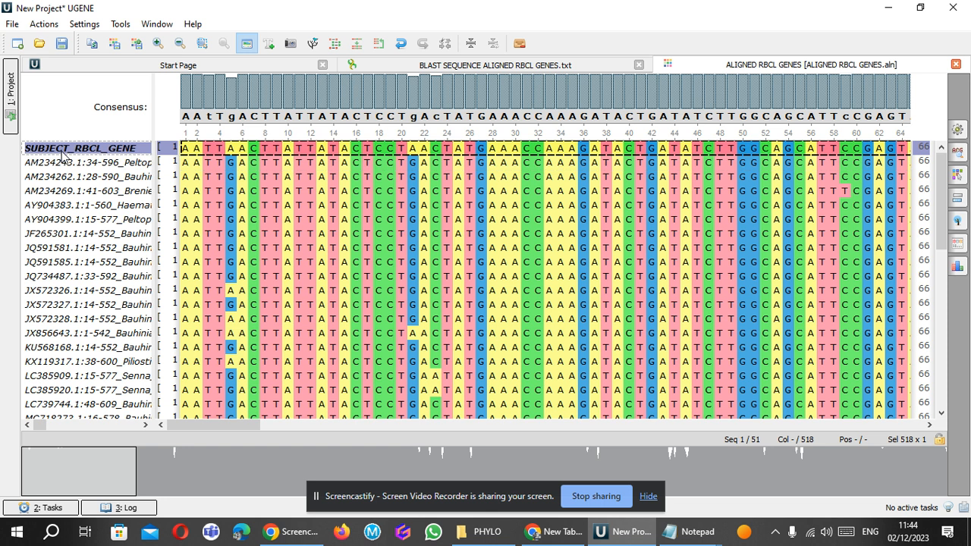
right_click(63, 154)
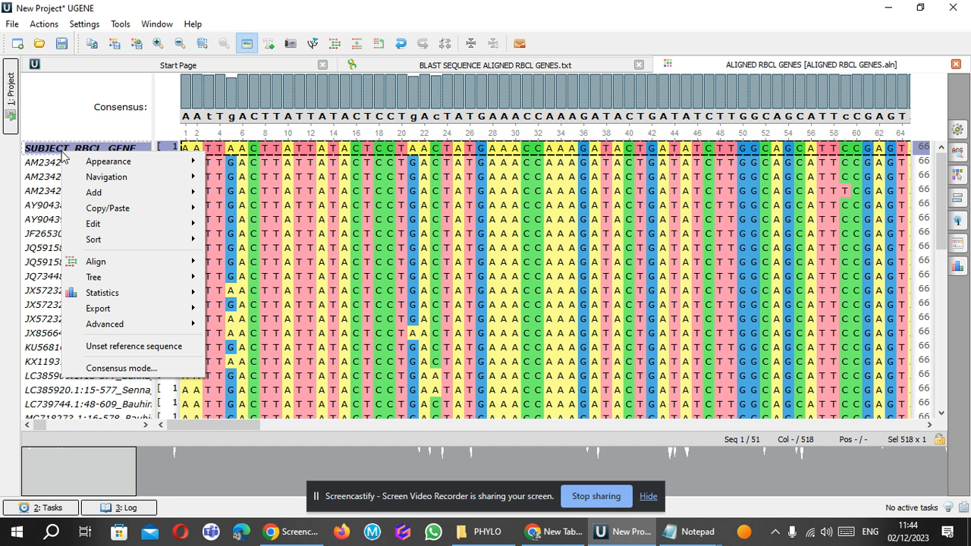
mouse_move(167, 284)
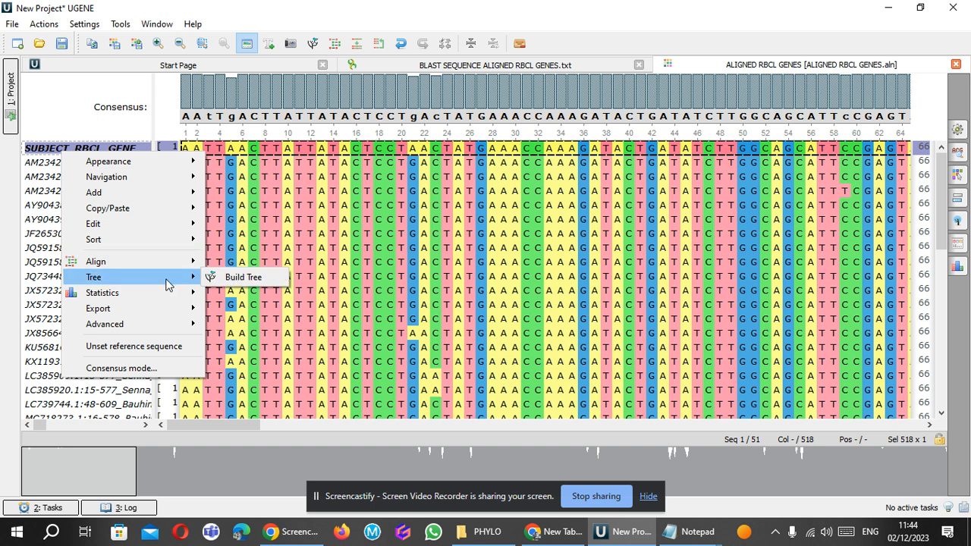
left_click(241, 278)
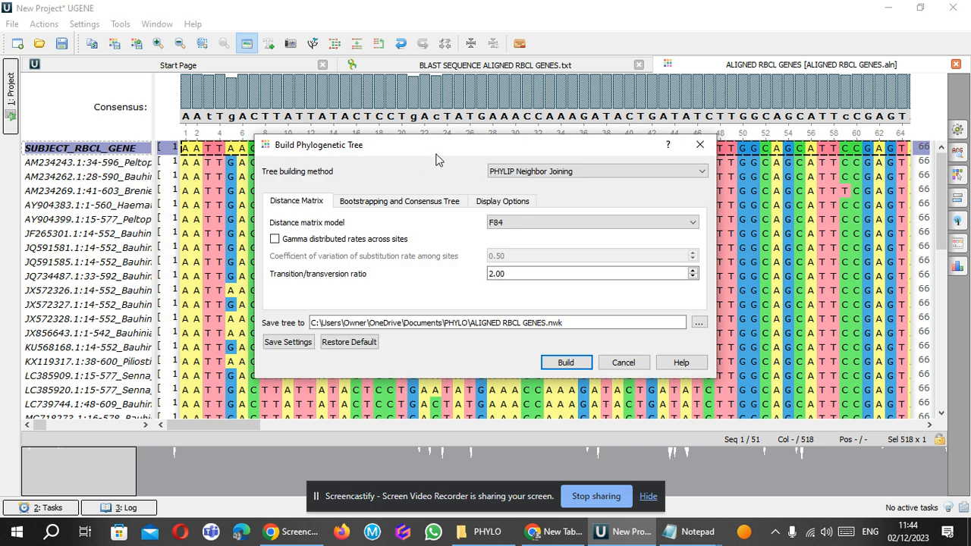
left_click(515, 174)
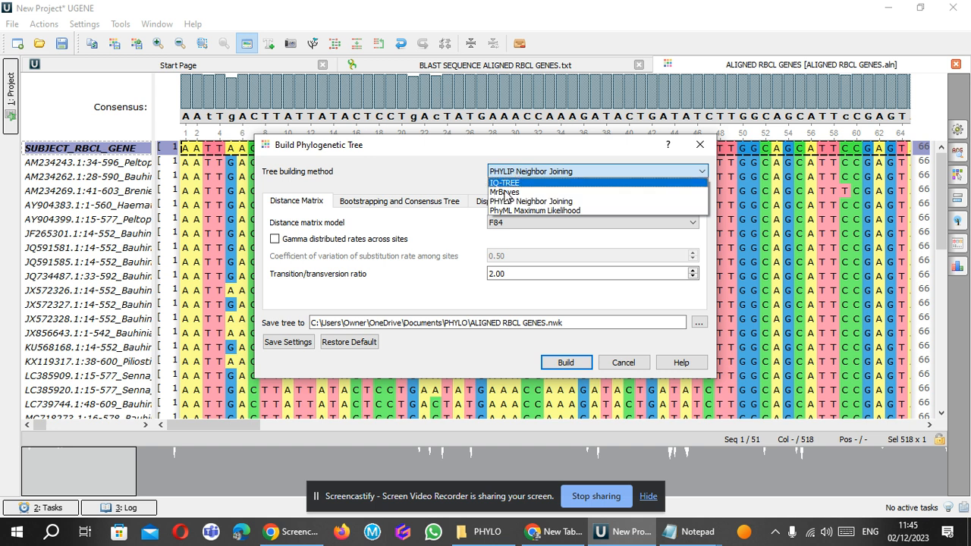
left_click(521, 202)
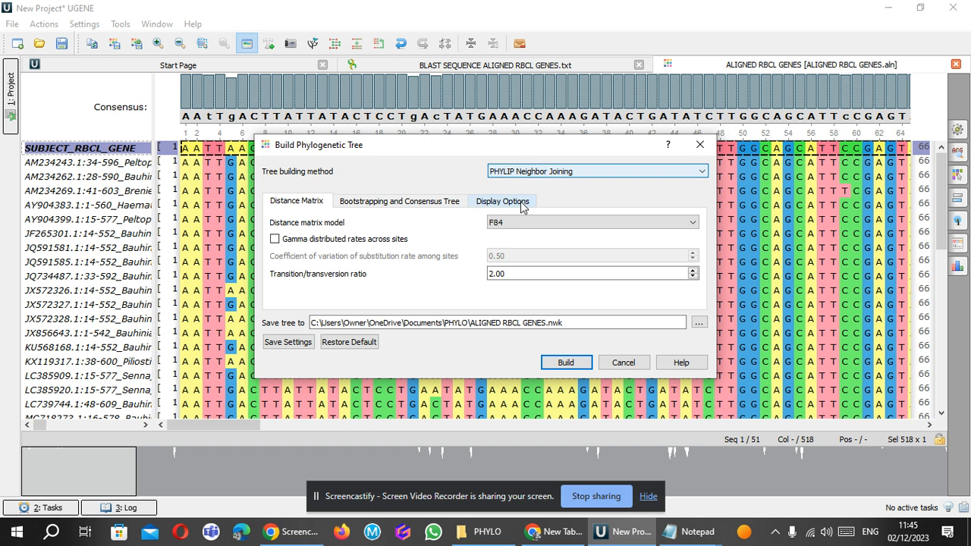
Enable bootstrapping with the default 100 replicates and Majority Rule (extended) consensus, and build the tree.
left_click(399, 201)
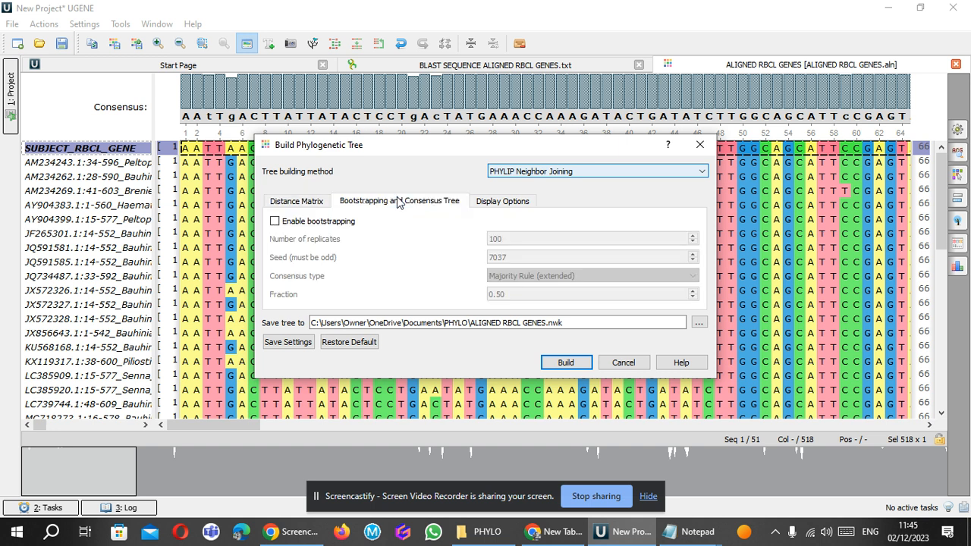
left_click(275, 221)
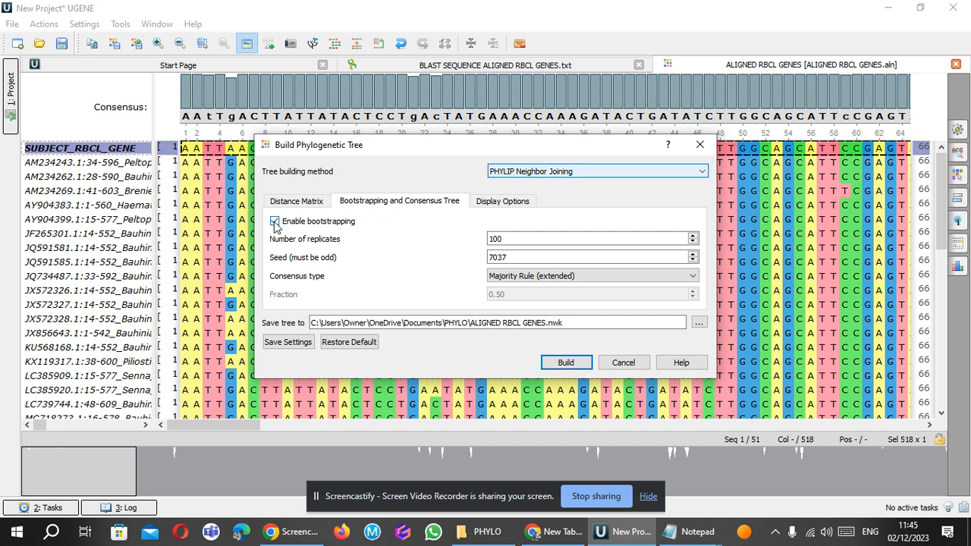
left_click(570, 362)
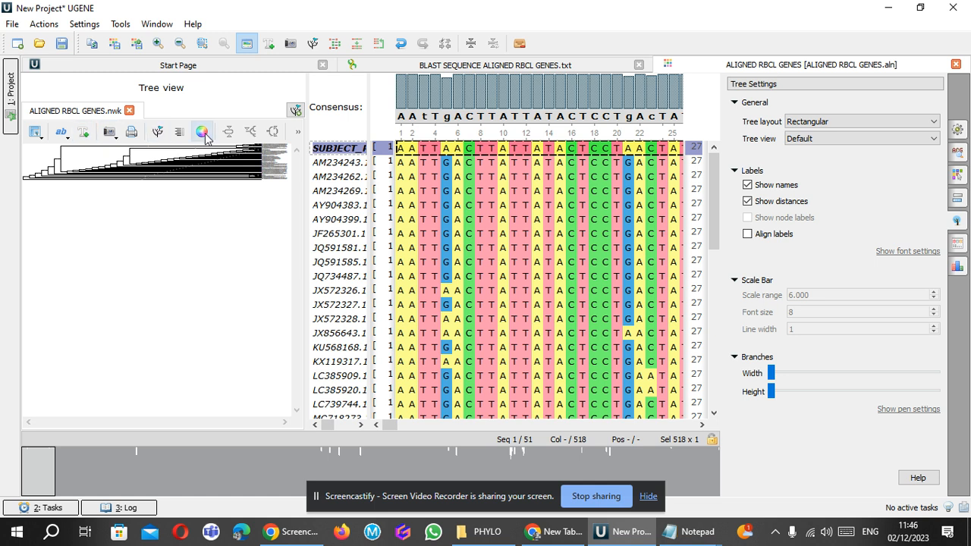
Examine the branches and node labels of the ALIGNED RBCL GENES.nwk tree up close.
left_click(295, 112)
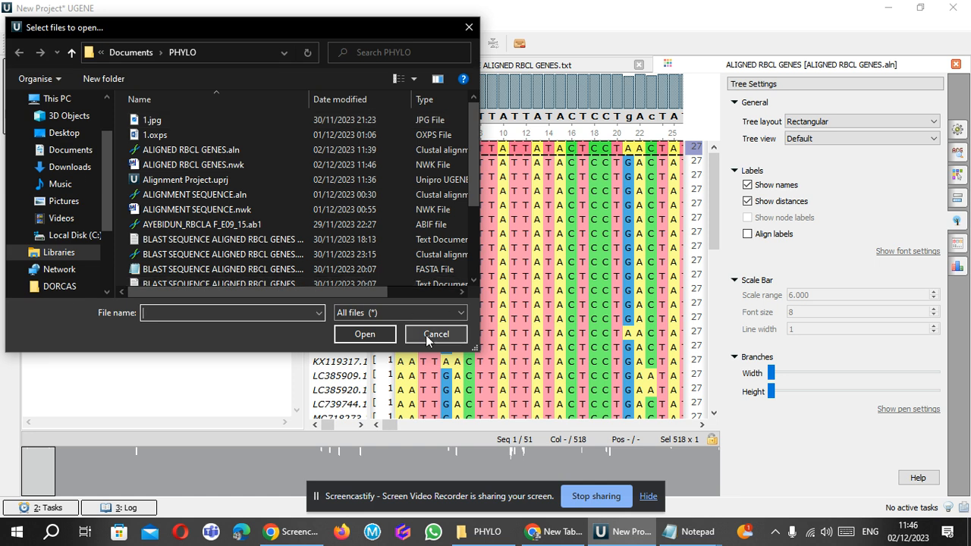
left_click(429, 337)
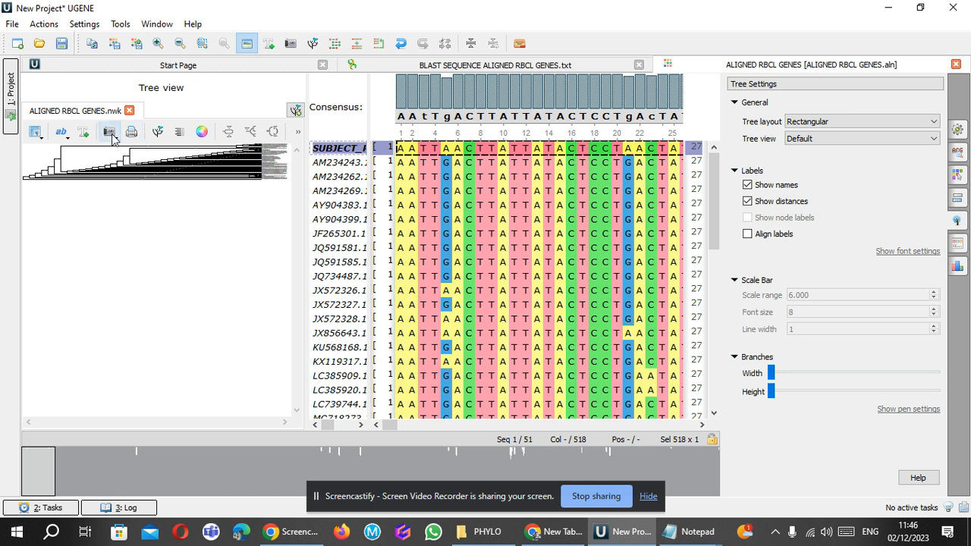
right_click(149, 197)
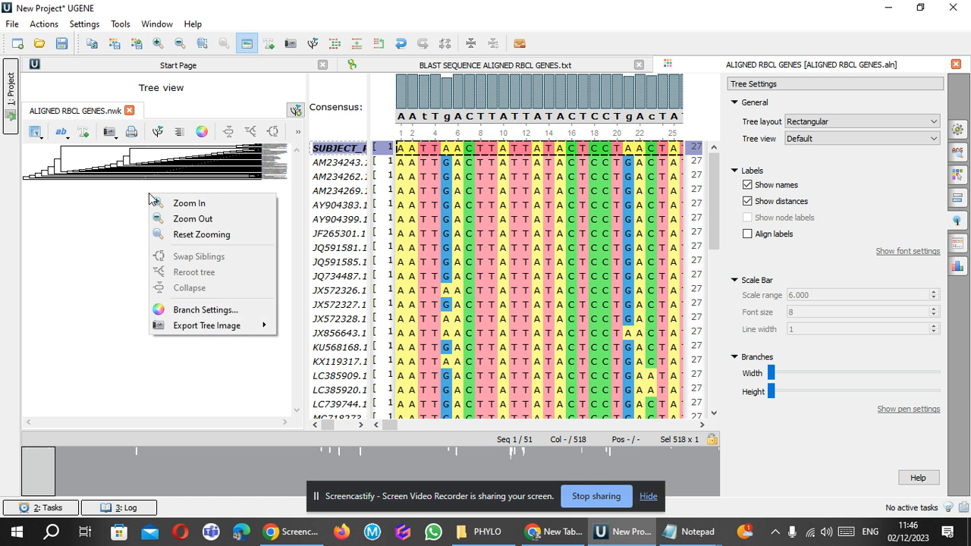
left_click(179, 220)
right_click(142, 212)
left_click(173, 221)
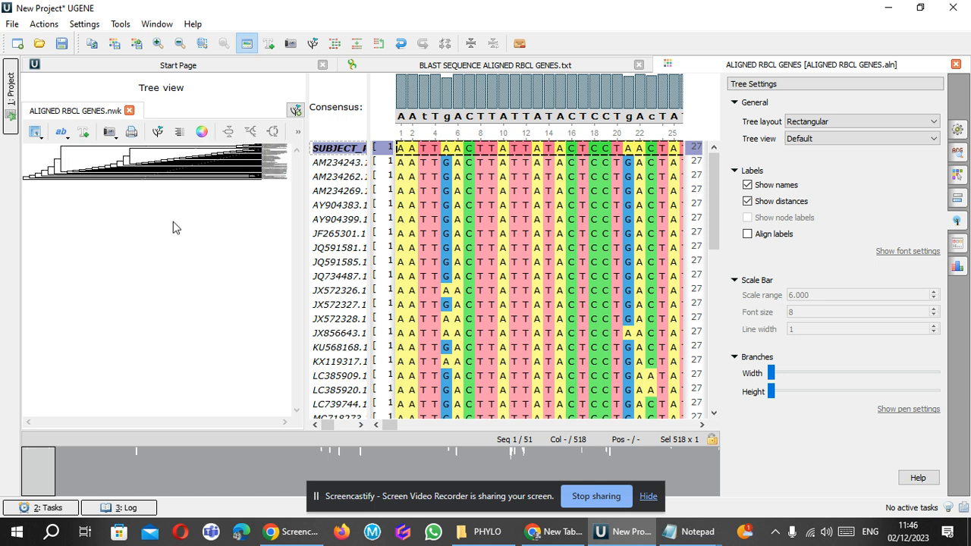
right_click(173, 221)
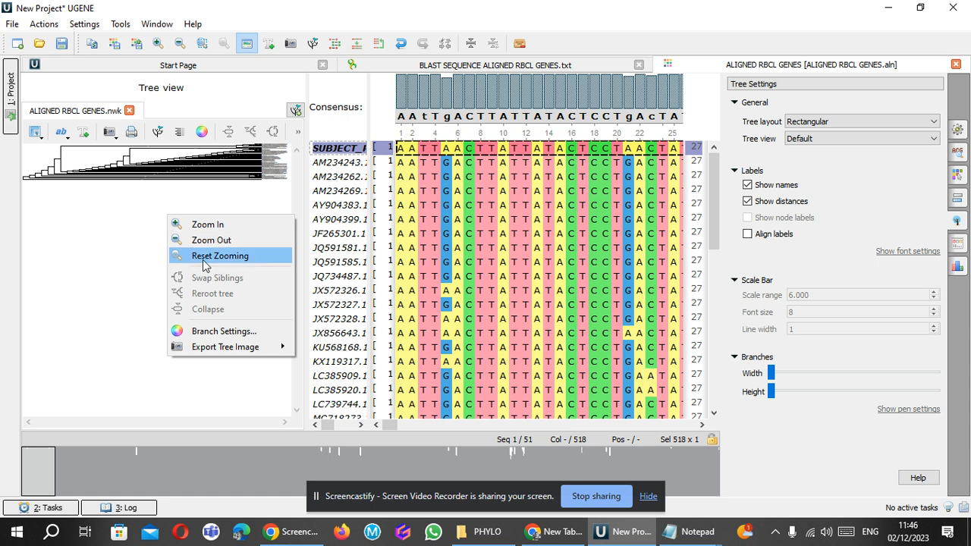
left_click(203, 258)
right_click(191, 216)
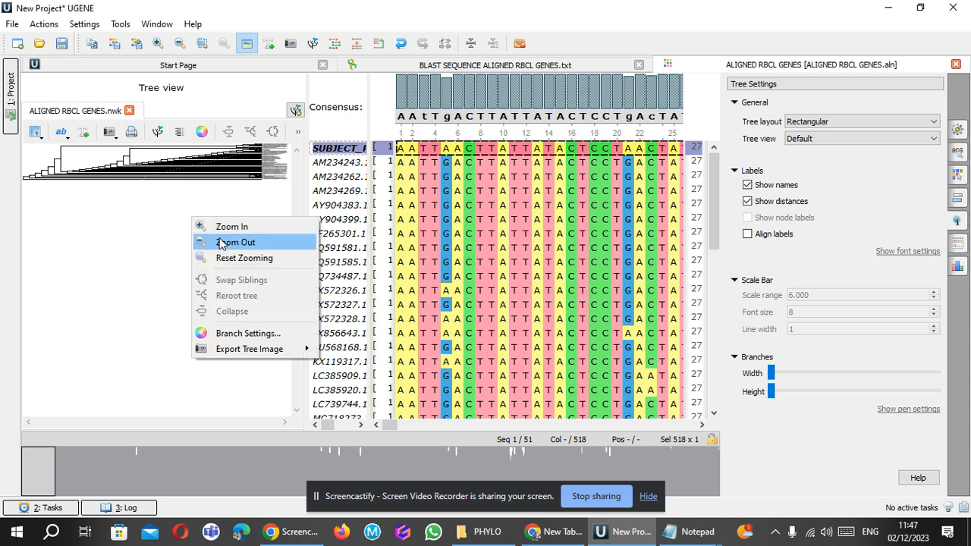
left_click(224, 226)
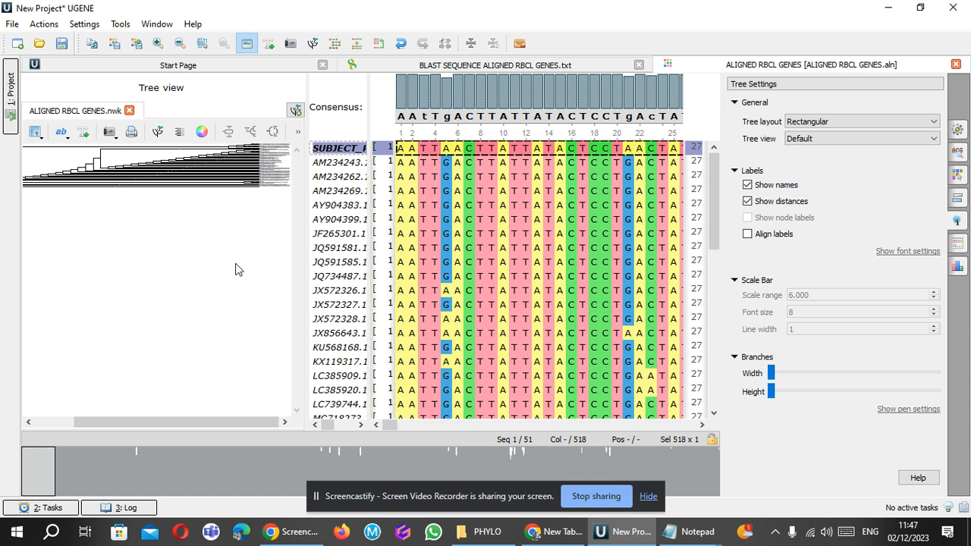
scroll(236, 264, "up", 2)
scroll(237, 263, "up", 2)
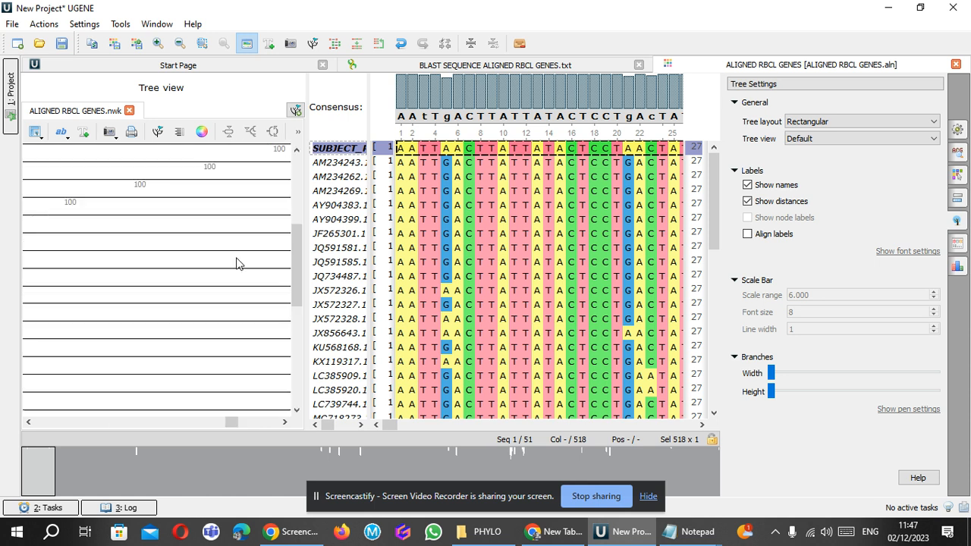
Examine the sequence names at the branch tips of the phylogenetic tree.
scroll(236, 263, "down", 2)
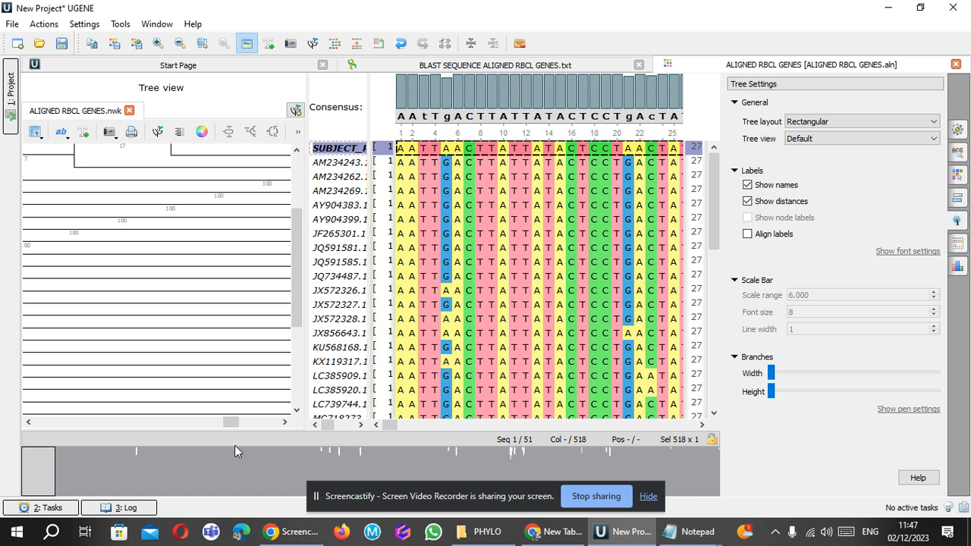
left_click_drag(232, 423, 249, 423)
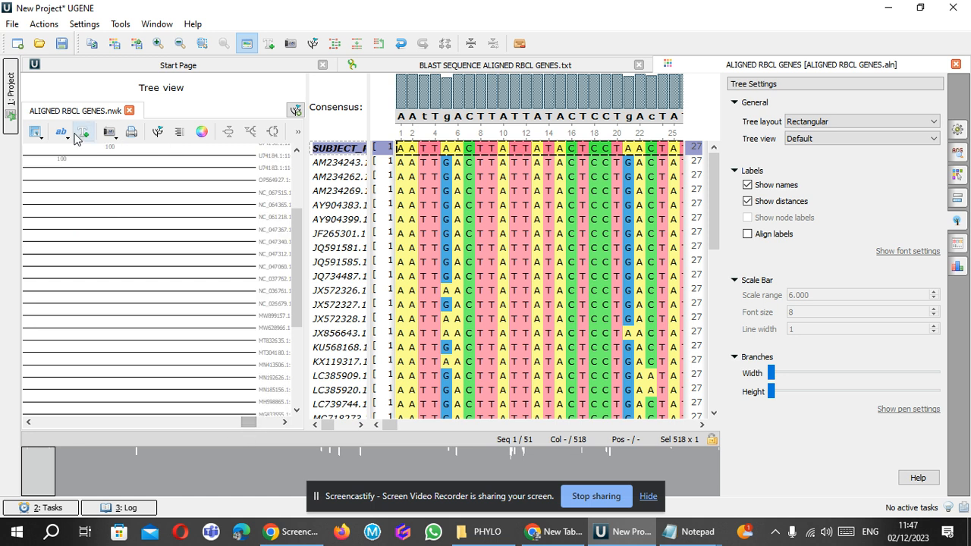
Review the project's object list and the BLAST SEQUENCE ALIGNED RBCL GENES.txt sequence view, and return to the alignment with its tree.
left_click(9, 120)
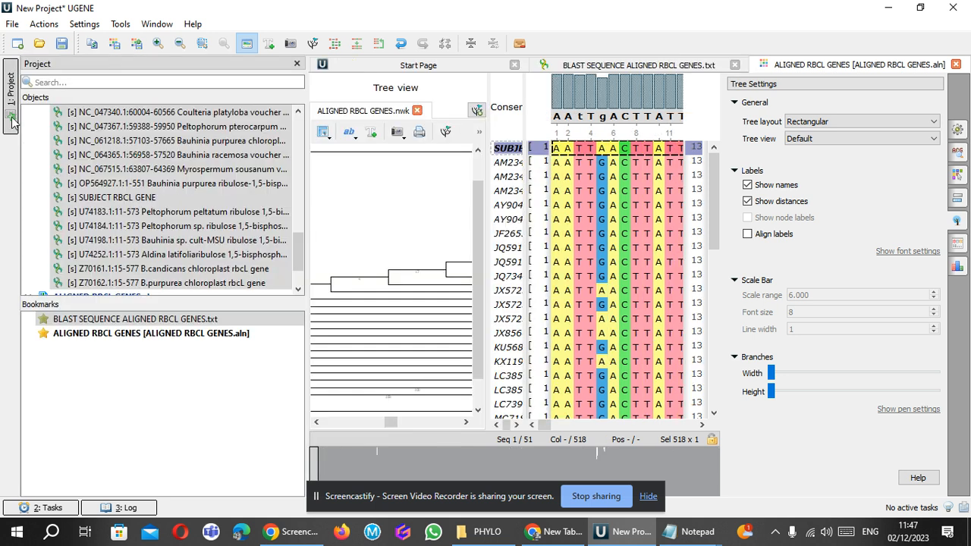
left_click(12, 121)
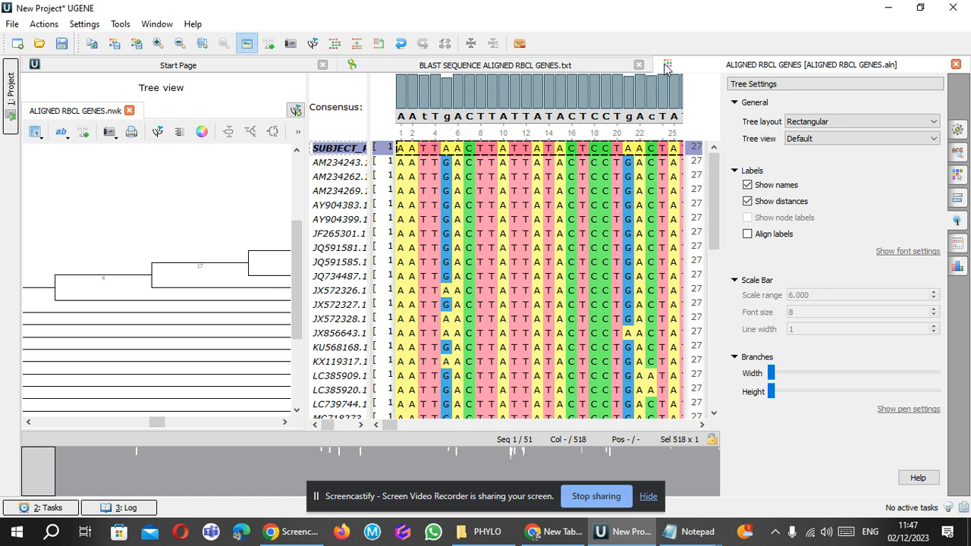
left_click(537, 67)
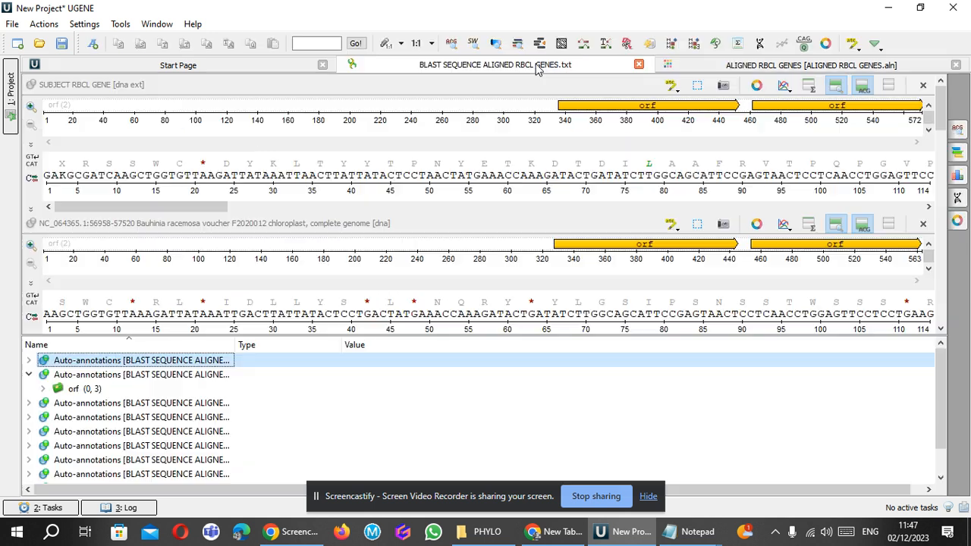
left_click(763, 67)
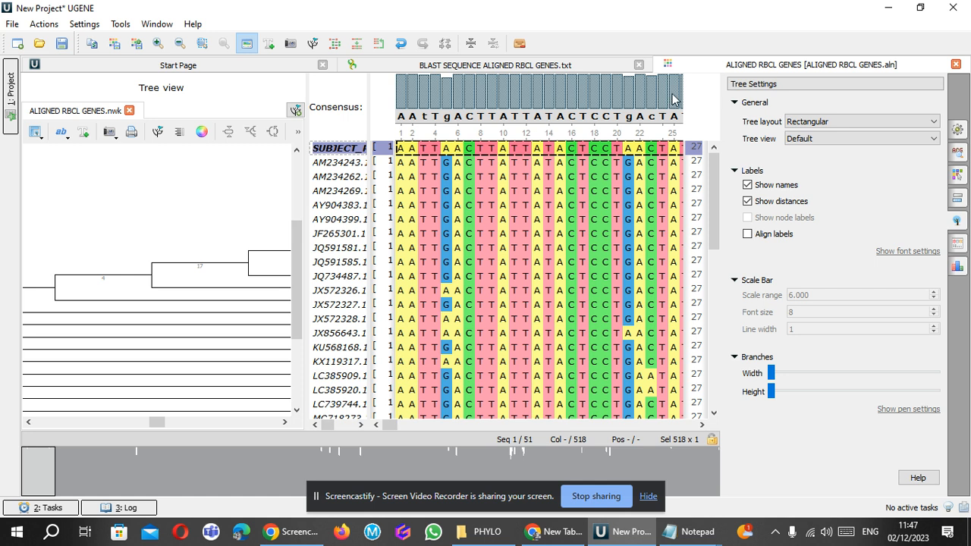
Review the tree's layout choices, label display and formatting options, and tree settings without changing them.
left_click(42, 138)
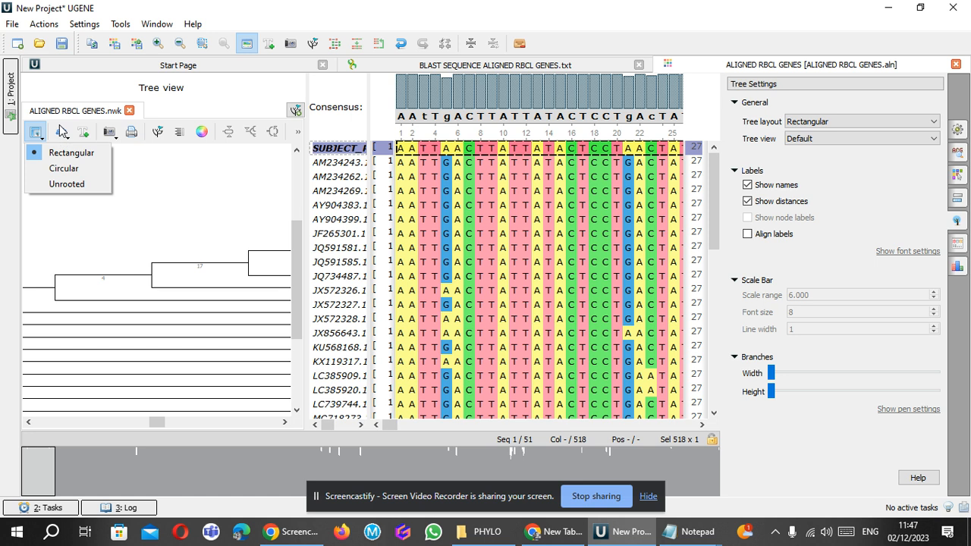
left_click(63, 138)
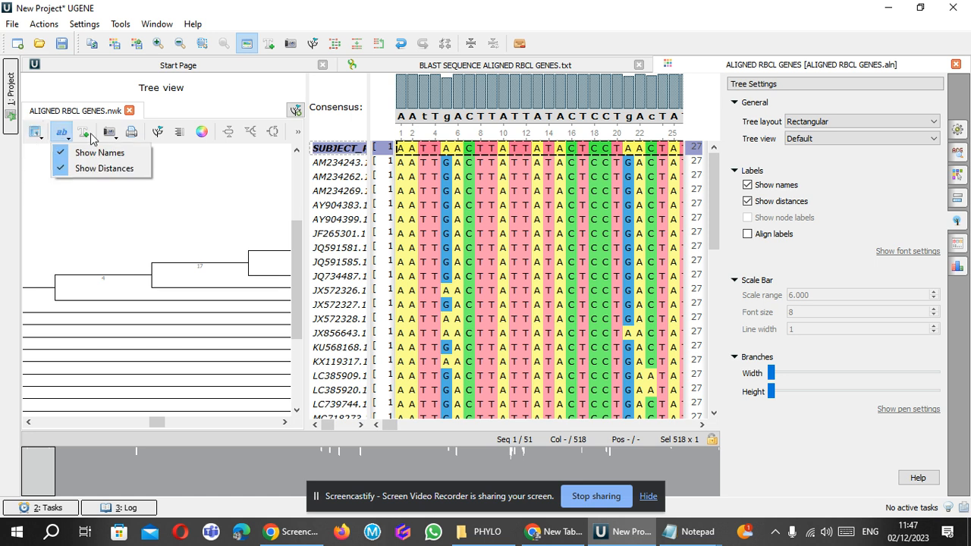
left_click(85, 133)
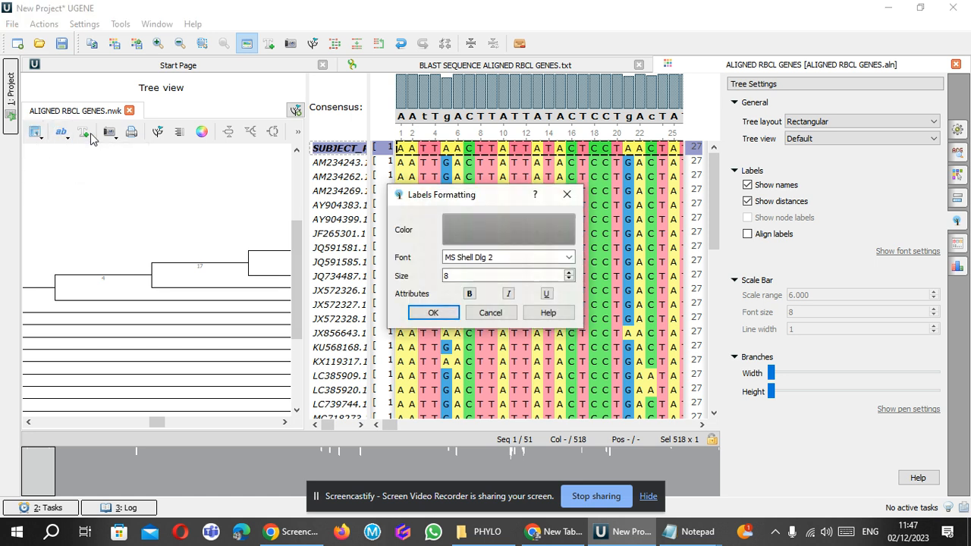
left_click(567, 194)
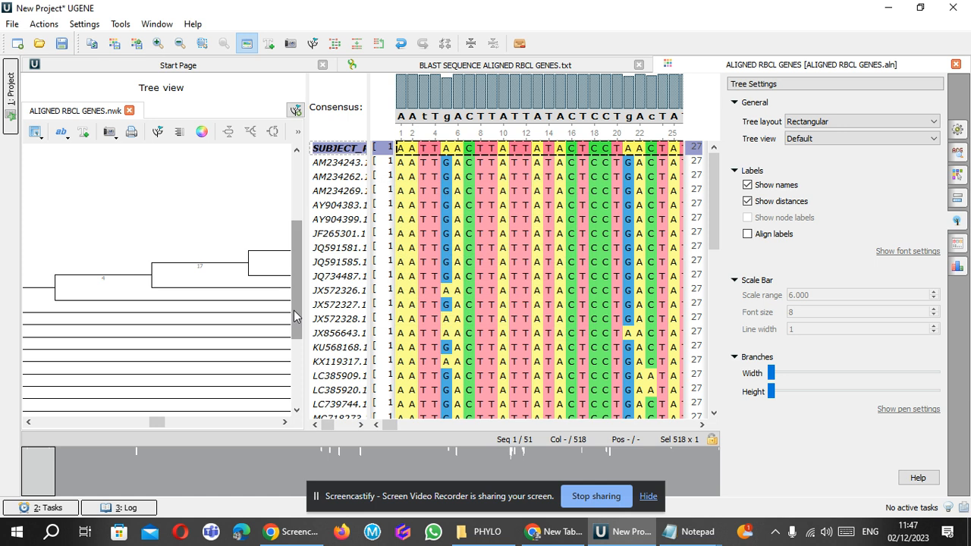
left_click(297, 133)
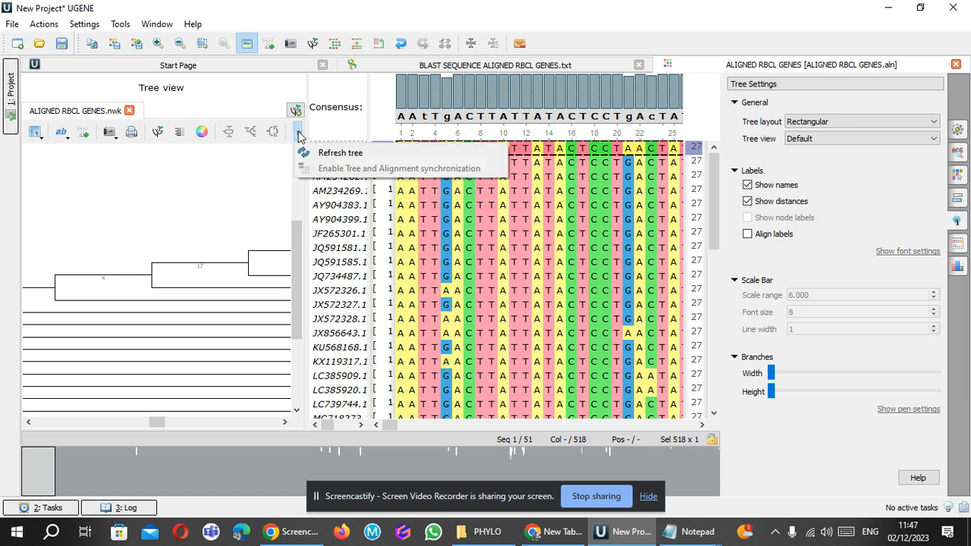
left_click(279, 134)
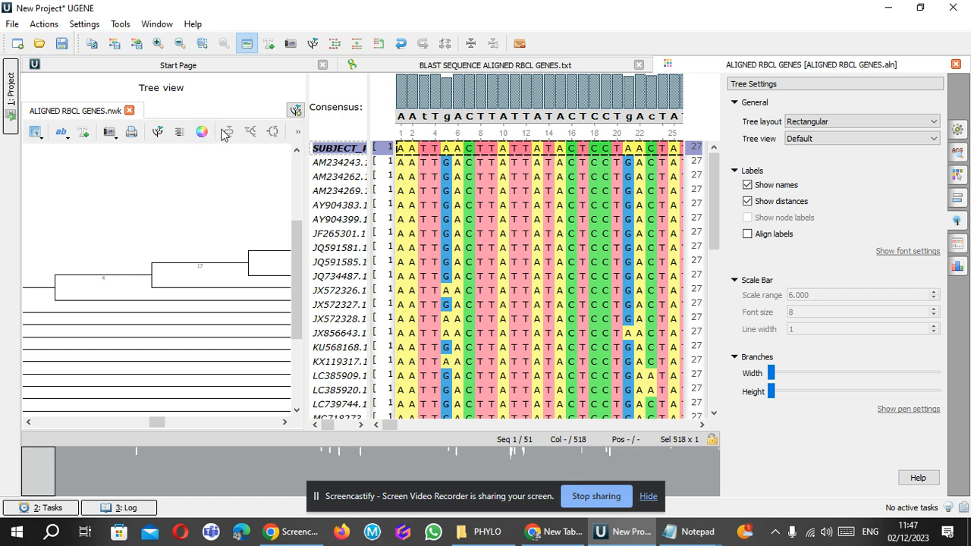
left_click(157, 132)
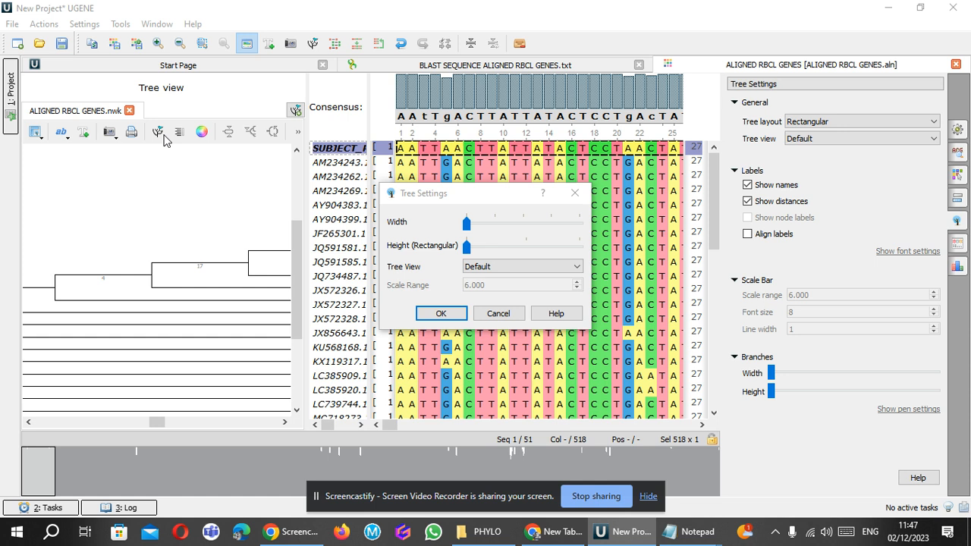
left_click(485, 317)
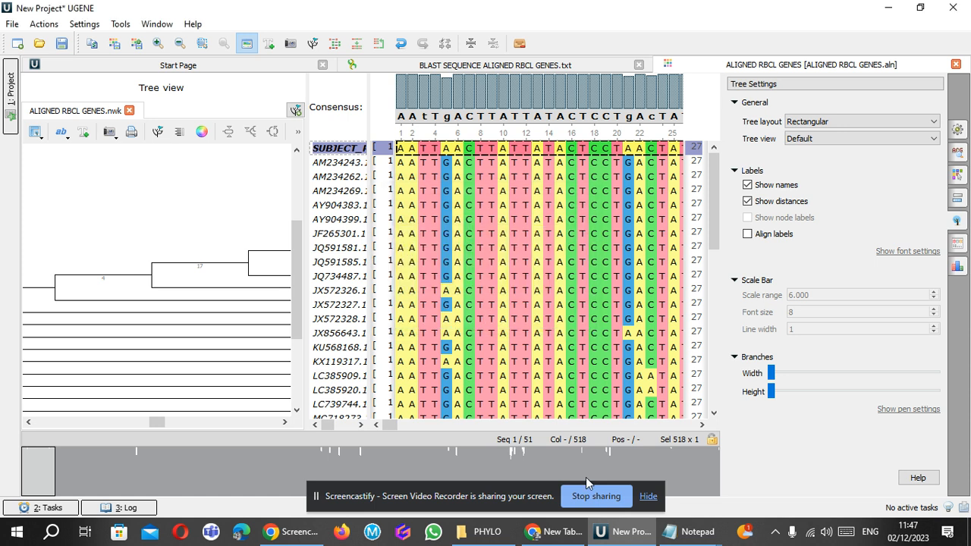